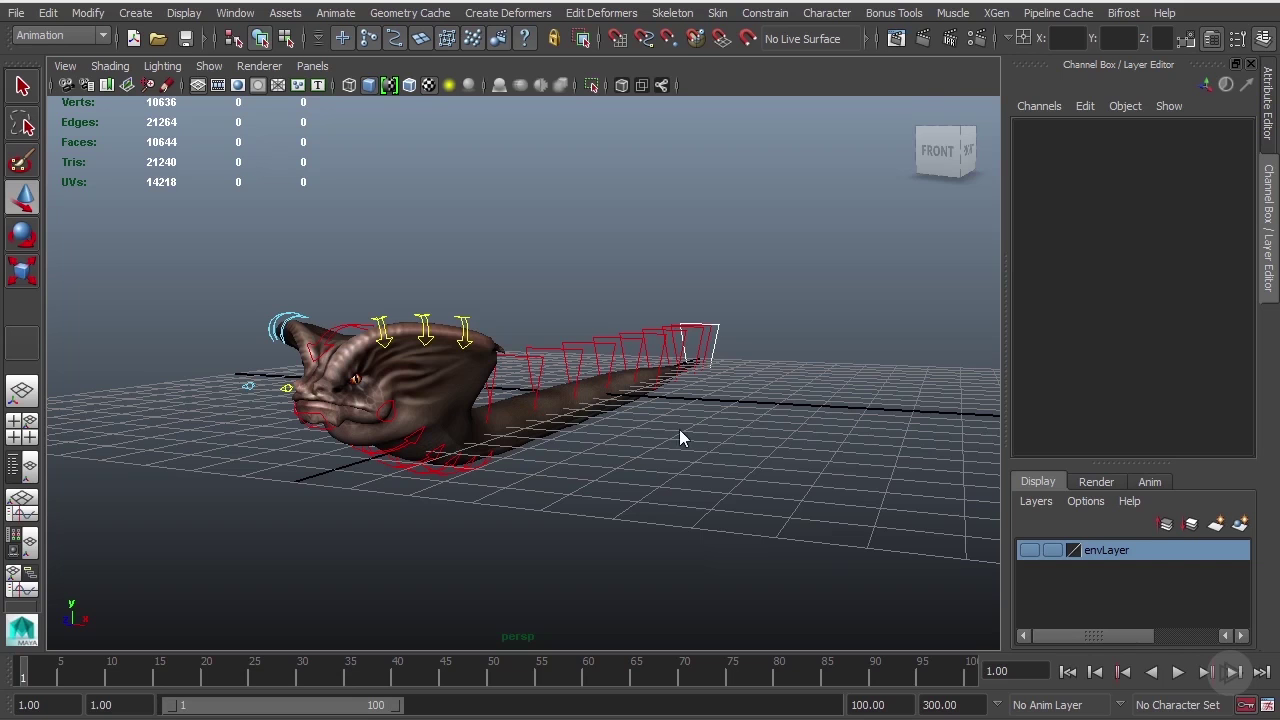
Make the envLayer visible and inspect the ruined columns and rubble around the snake.
{"action": "left_click_drag", "start_coordinate": [679, 429], "coordinate": [927, 506], "text": "alt"}
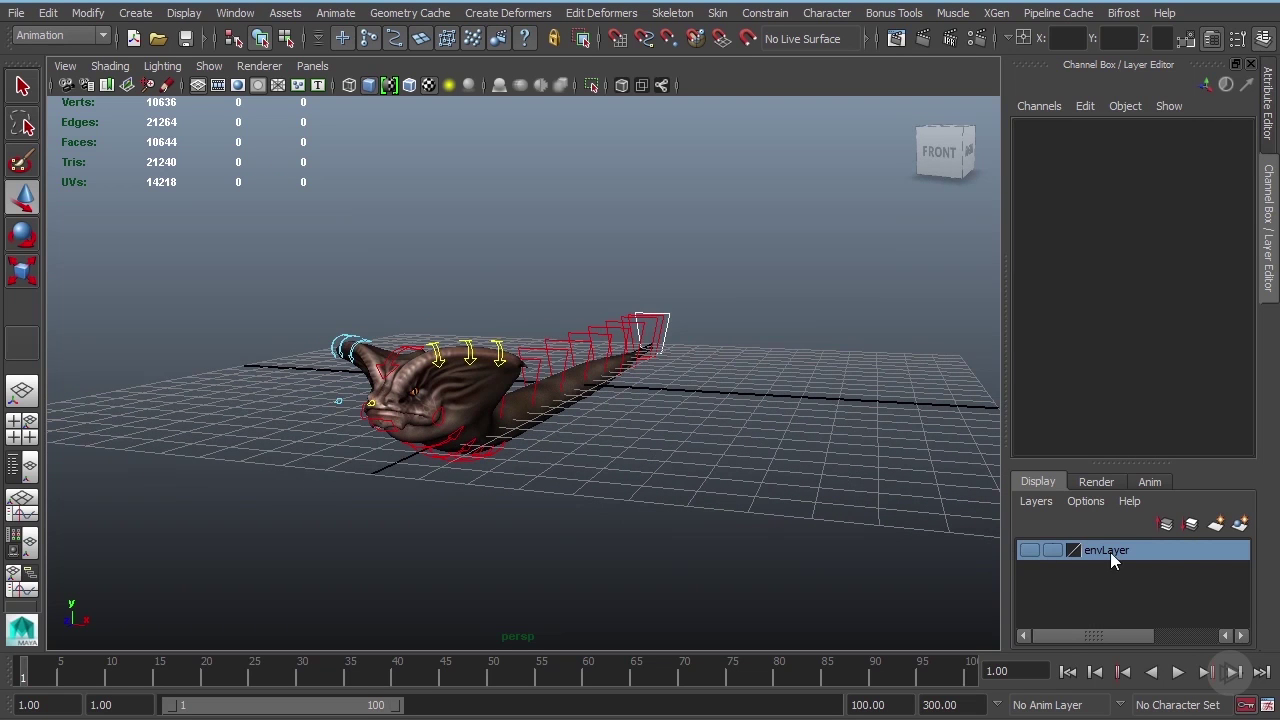
{"action": "left_click", "coordinate": [1032, 551]}
{"action": "scroll", "coordinate": [506, 362], "scroll_direction": "down", "scroll_amount": 5}
{"action": "left_click_drag", "start_coordinate": [506, 362], "coordinate": [484, 388], "text": "alt"}
{"action": "right_click_drag", "start_coordinate": [483, 386], "coordinate": [497, 195], "text": "alt"}
{"action": "left_click_drag", "start_coordinate": [561, 290], "coordinate": [506, 346], "text": "alt"}
{"action": "right_click_drag", "start_coordinate": [506, 346], "coordinate": [588, 381], "text": "alt"}
{"action": "left_click_drag", "start_coordinate": [588, 380], "coordinate": [629, 330], "text": "alt"}
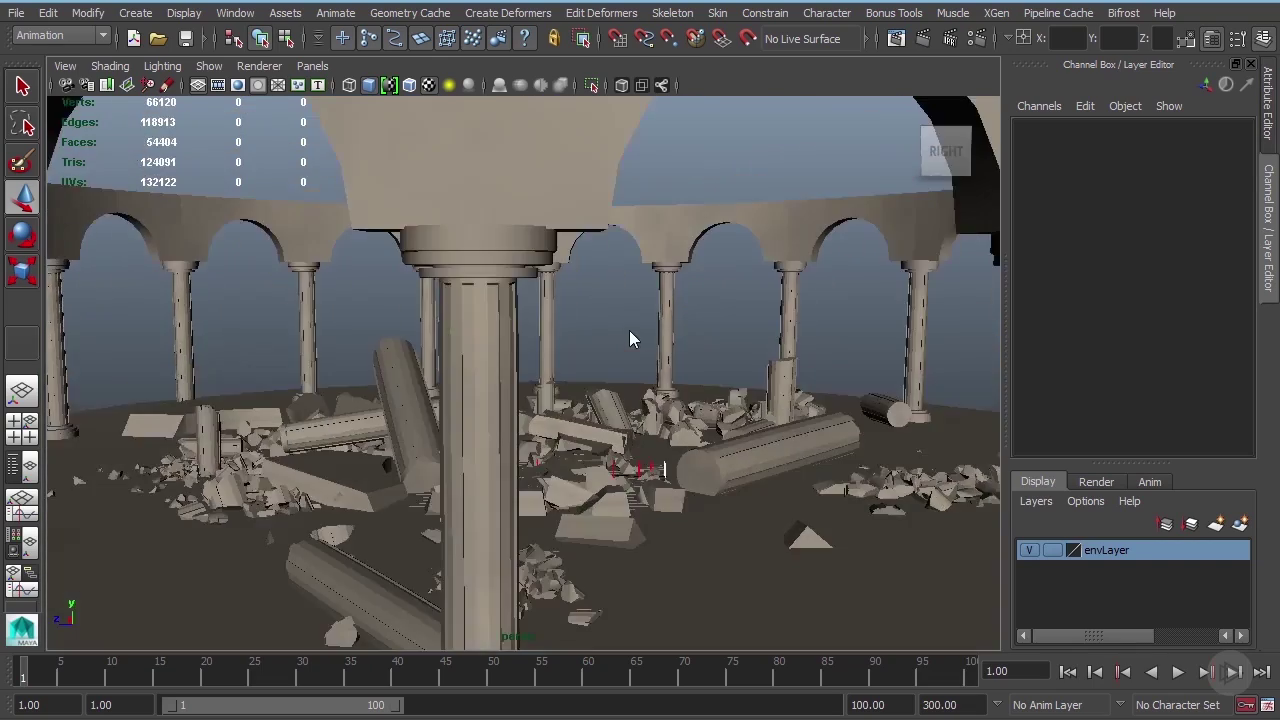
{"action": "right_click_drag", "start_coordinate": [629, 330], "coordinate": [729, 355], "text": "alt"}
{"action": "left_click_drag", "start_coordinate": [729, 355], "coordinate": [665, 361], "text": "alt"}
{"action": "right_click_drag", "start_coordinate": [665, 361], "coordinate": [794, 361], "text": "alt"}
{"action": "left_click_drag", "start_coordinate": [794, 370], "coordinate": [794, 403], "text": "alt"}
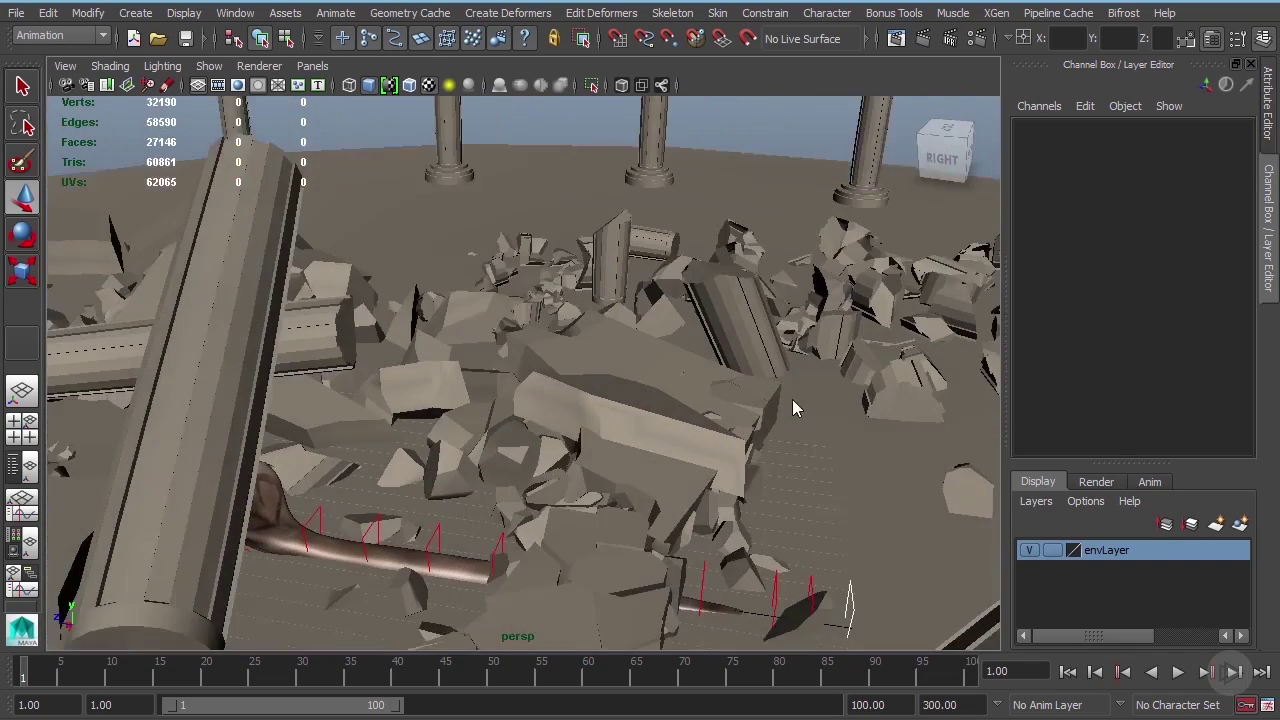
Set envLayer to Reference display so the environment geometry cannot be selected.
{"action": "left_click", "coordinate": [1051, 551]}
{"action": "left_click", "coordinate": [1053, 551]}
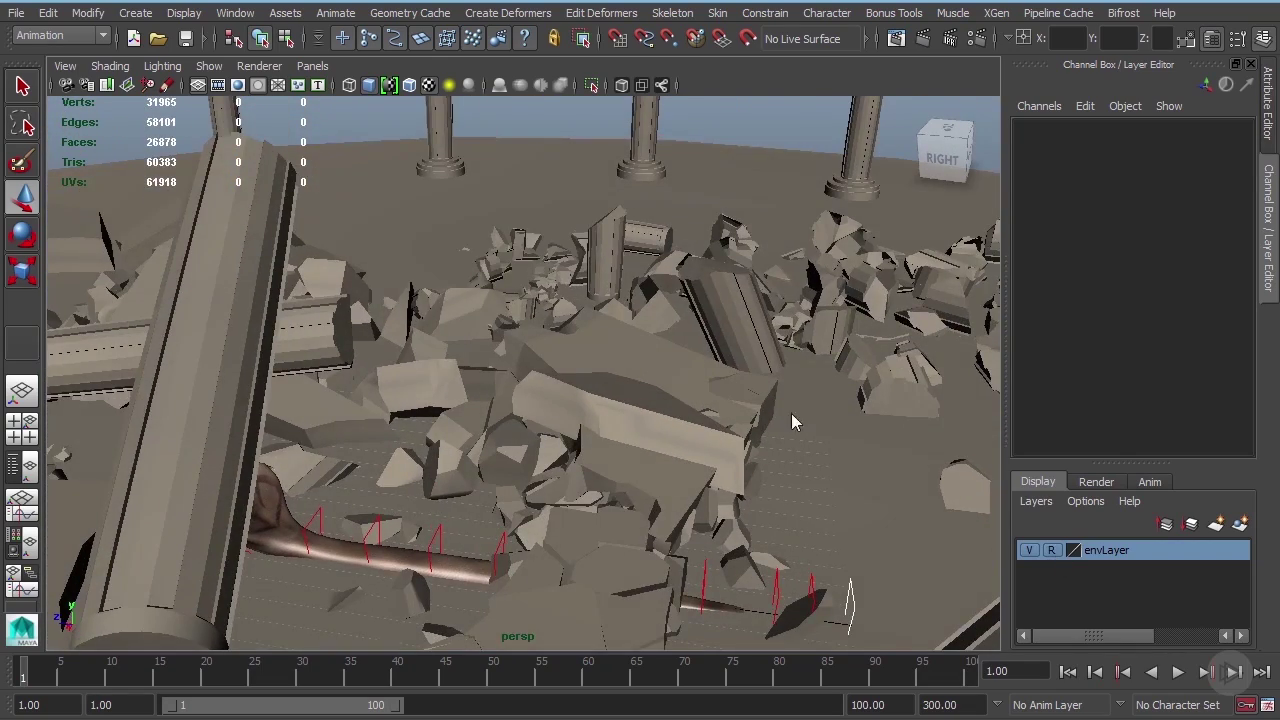
{"action": "right_click_drag", "start_coordinate": [791, 413], "coordinate": [720, 400], "text": "alt"}
{"action": "left_click_drag", "start_coordinate": [720, 400], "coordinate": [702, 265], "text": "alt"}
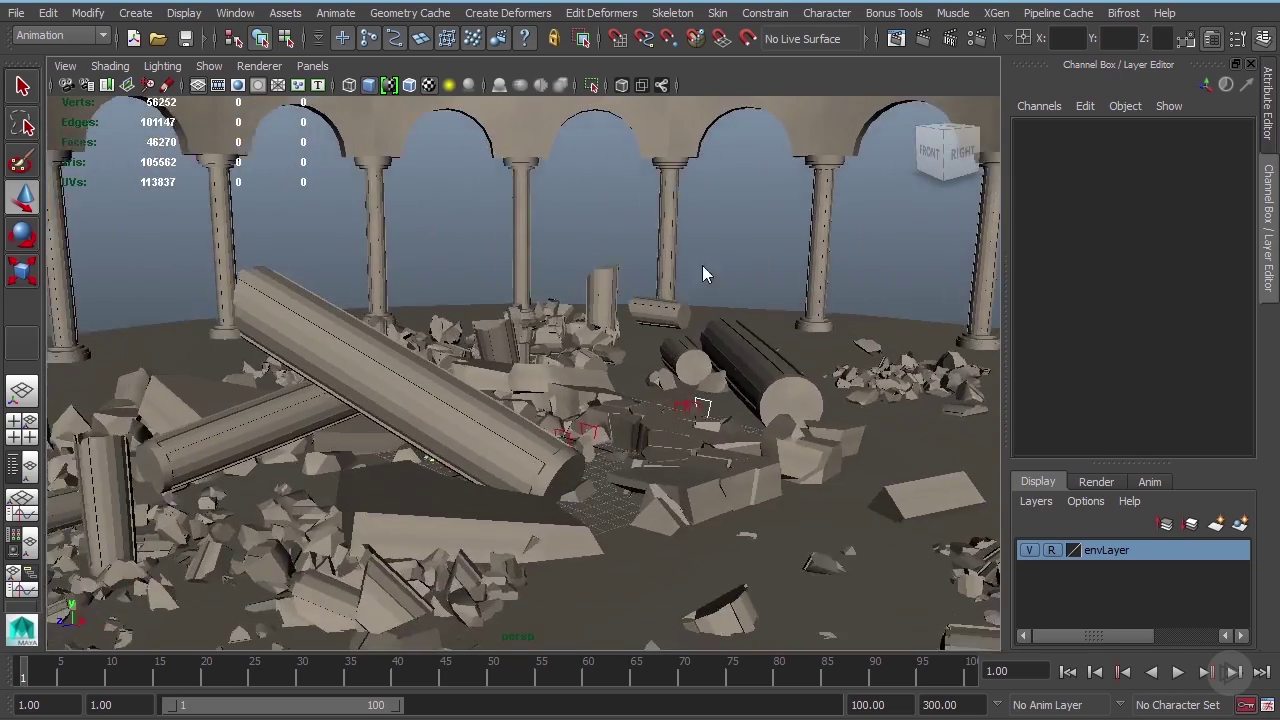
{"action": "right_click_drag", "start_coordinate": [702, 265], "coordinate": [727, 291], "text": "alt"}
{"action": "left_click_drag", "start_coordinate": [727, 291], "coordinate": [611, 420], "text": "alt"}
{"action": "right_click_drag", "start_coordinate": [611, 420], "coordinate": [607, 519], "text": "alt"}
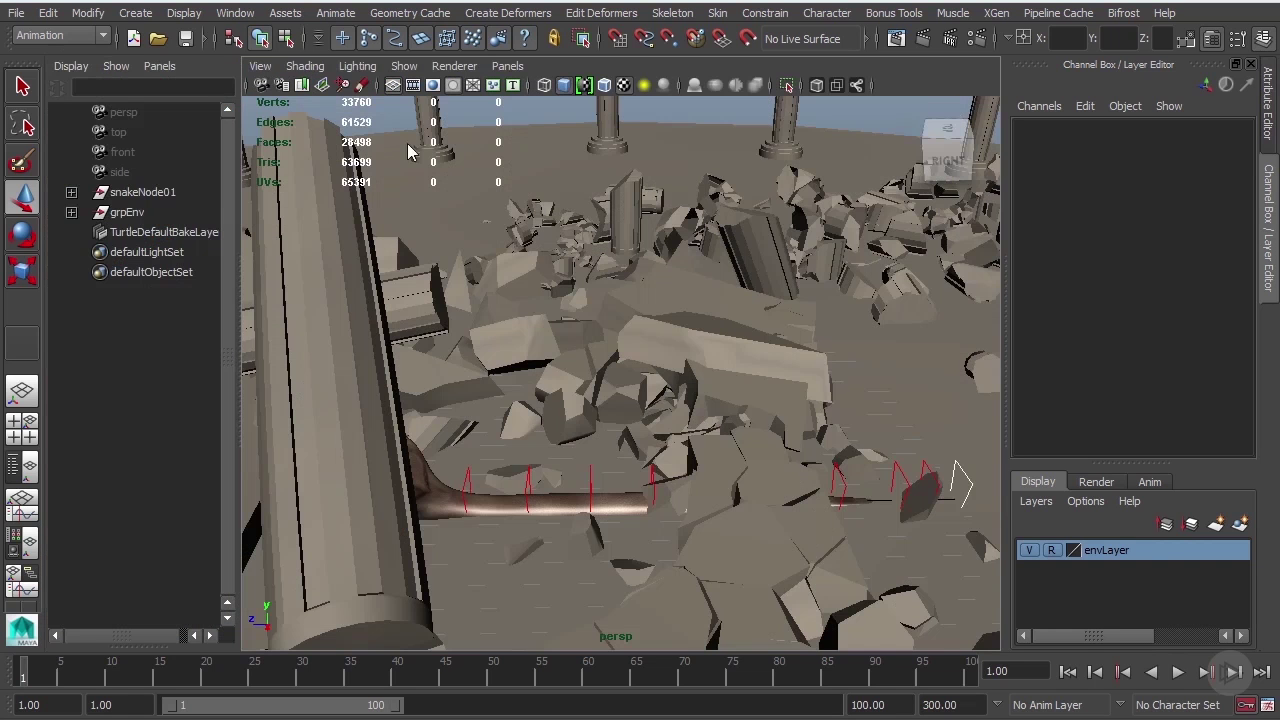
Select globalMove01 under snakeNode01 and move the snake to about X -22.2, Z -41.3, beyond the fallen columns.
{"action": "left_click", "coordinate": [71, 192]}
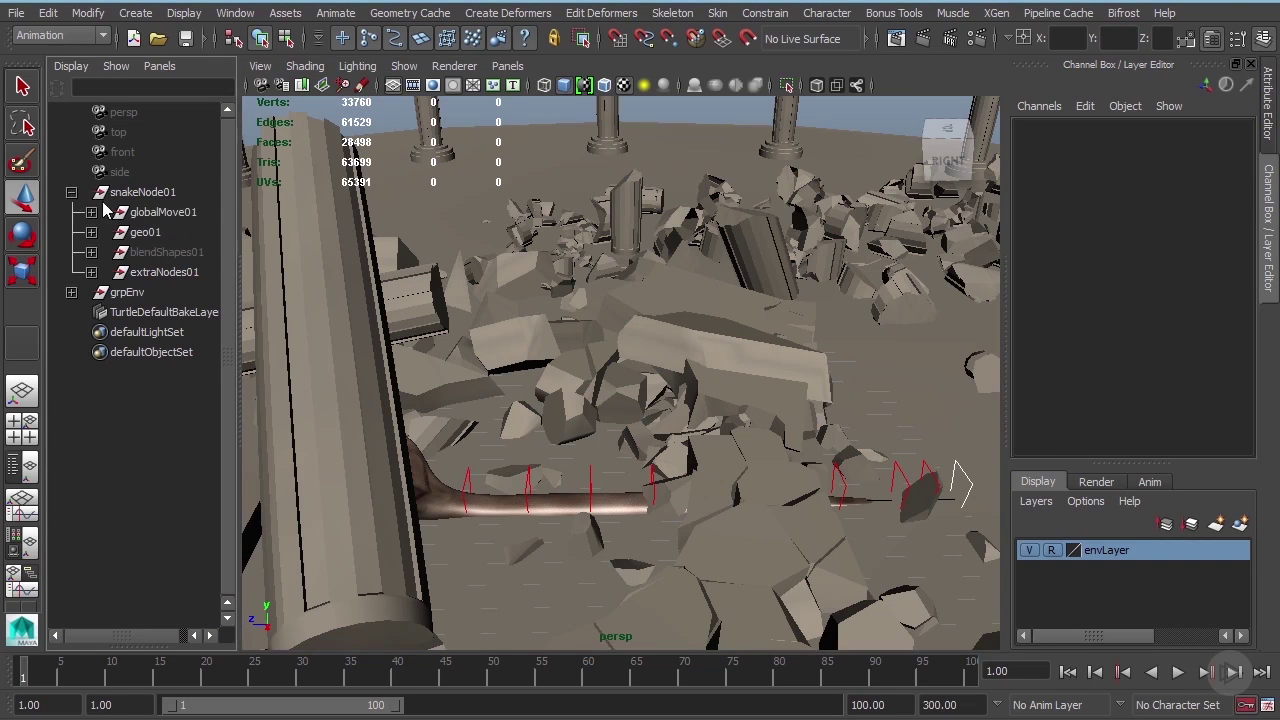
{"action": "left_click", "coordinate": [160, 212]}
{"action": "left_click_drag", "start_coordinate": [560, 320], "coordinate": [618, 287], "text": "alt"}
{"action": "right_click_drag", "start_coordinate": [618, 280], "coordinate": [503, 270], "text": "alt"}
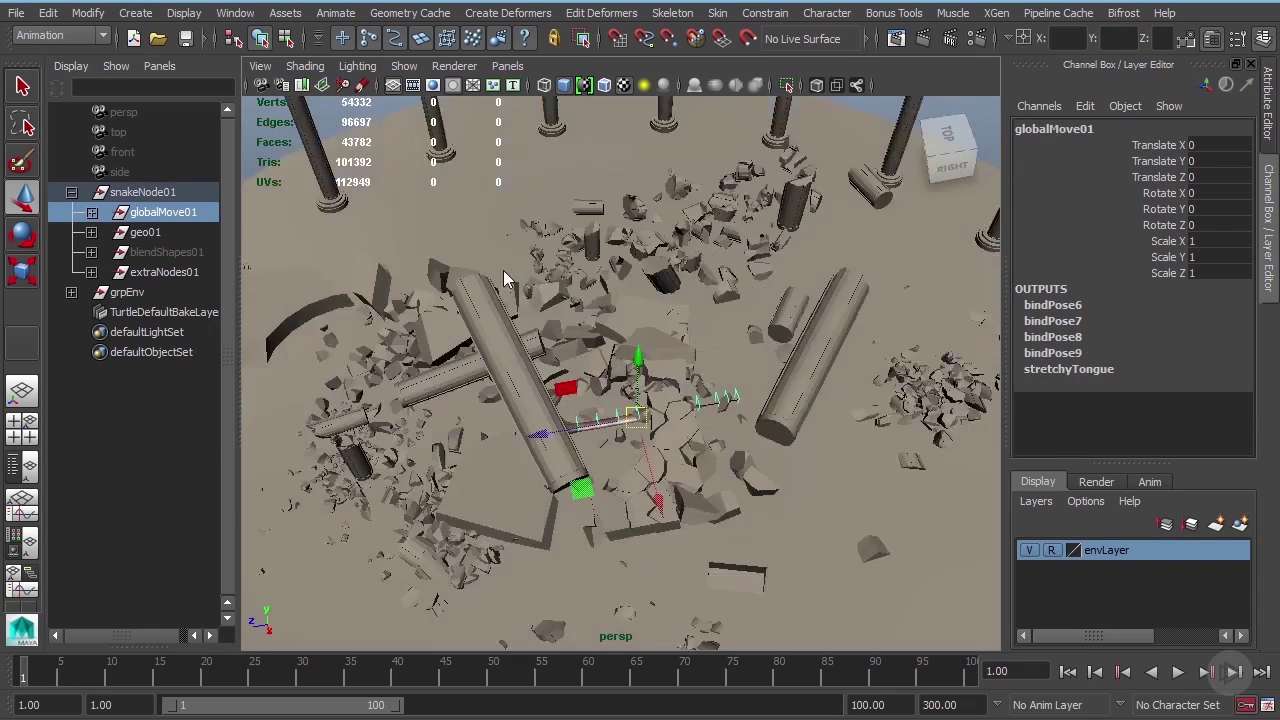
{"action": "left_click_drag", "start_coordinate": [503, 270], "coordinate": [513, 298], "text": "alt"}
{"action": "right_click_drag", "start_coordinate": [513, 298], "coordinate": [398, 272], "text": "alt"}
{"action": "left_click_drag", "start_coordinate": [532, 438], "coordinate": [650, 213]}
{"action": "left_click_drag", "start_coordinate": [521, 172], "coordinate": [918, 196]}
{"action": "left_click_drag", "start_coordinate": [918, 212], "coordinate": [982, 190], "text": "alt"}
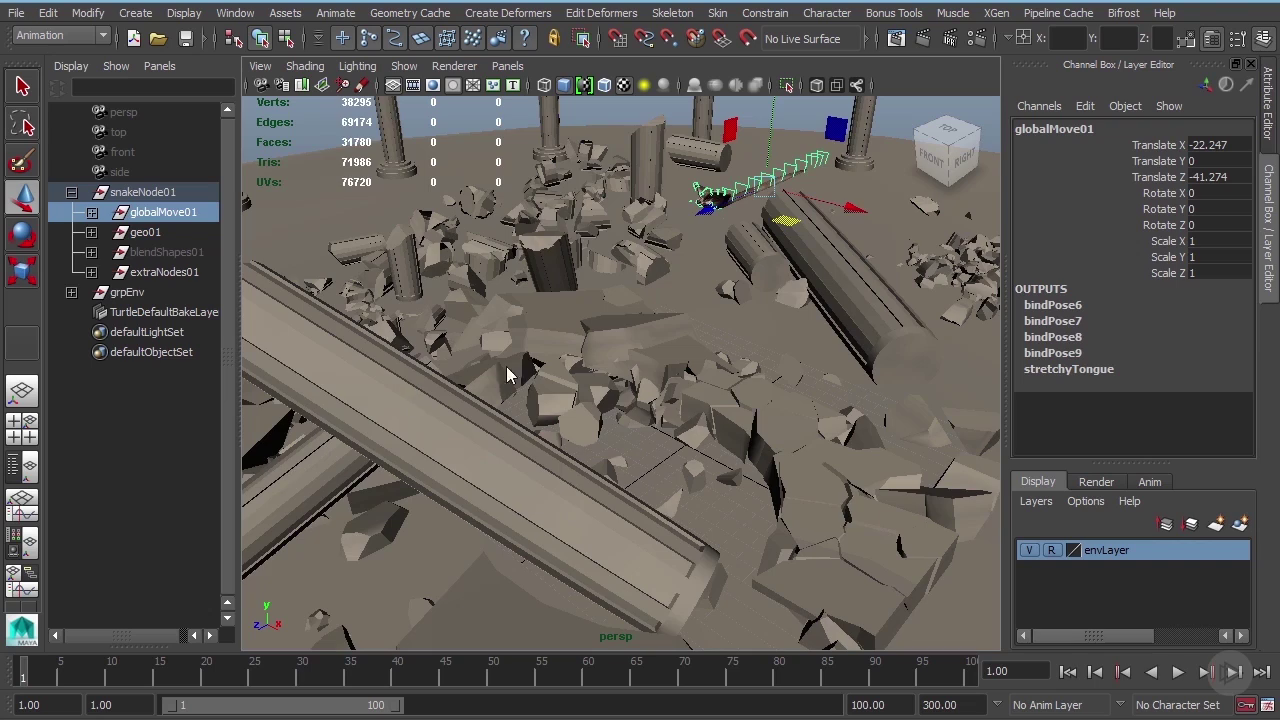
Raise the snake's globalMove01 slightly to about Y 0.54 so it sits on the ground.
{"action": "left_click_drag", "start_coordinate": [356, 375], "coordinate": [614, 349], "text": "alt"}
{"action": "right_click_drag", "start_coordinate": [614, 349], "coordinate": [693, 424], "text": "alt"}
{"action": "left_click_drag", "start_coordinate": [693, 424], "coordinate": [644, 430], "text": "alt"}
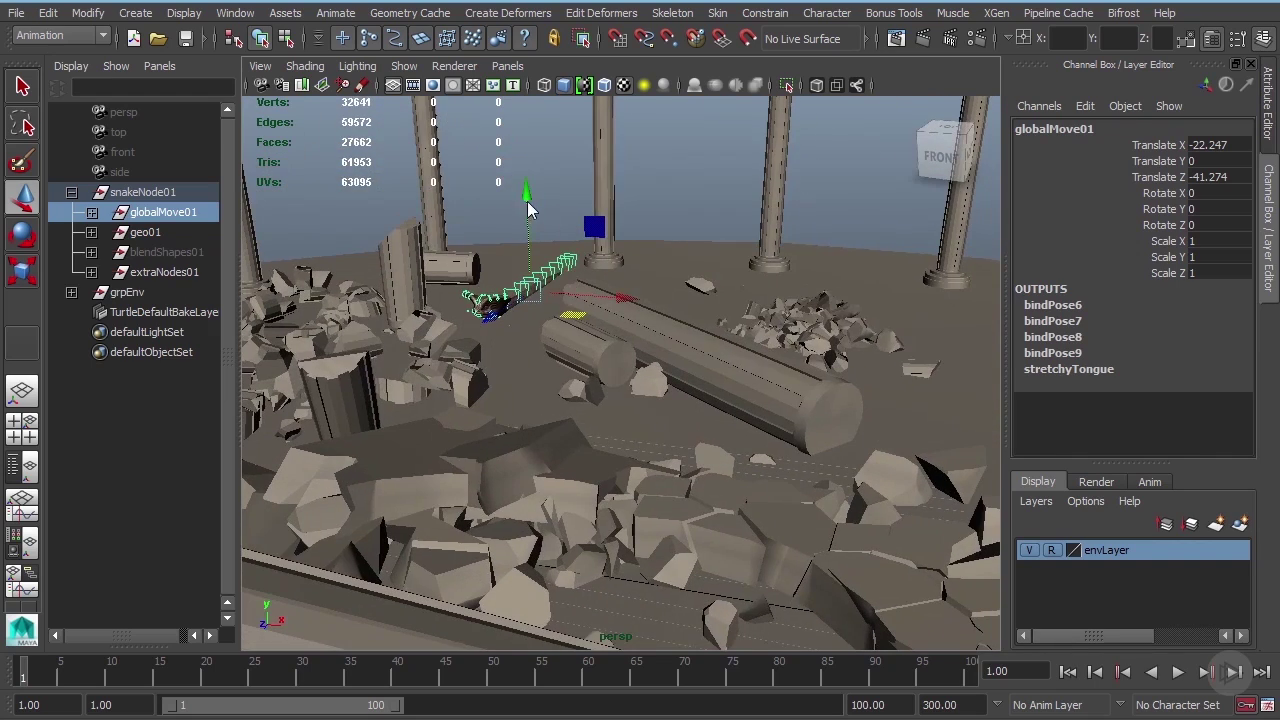
{"action": "left_click_drag", "start_coordinate": [525, 199], "coordinate": [527, 290]}
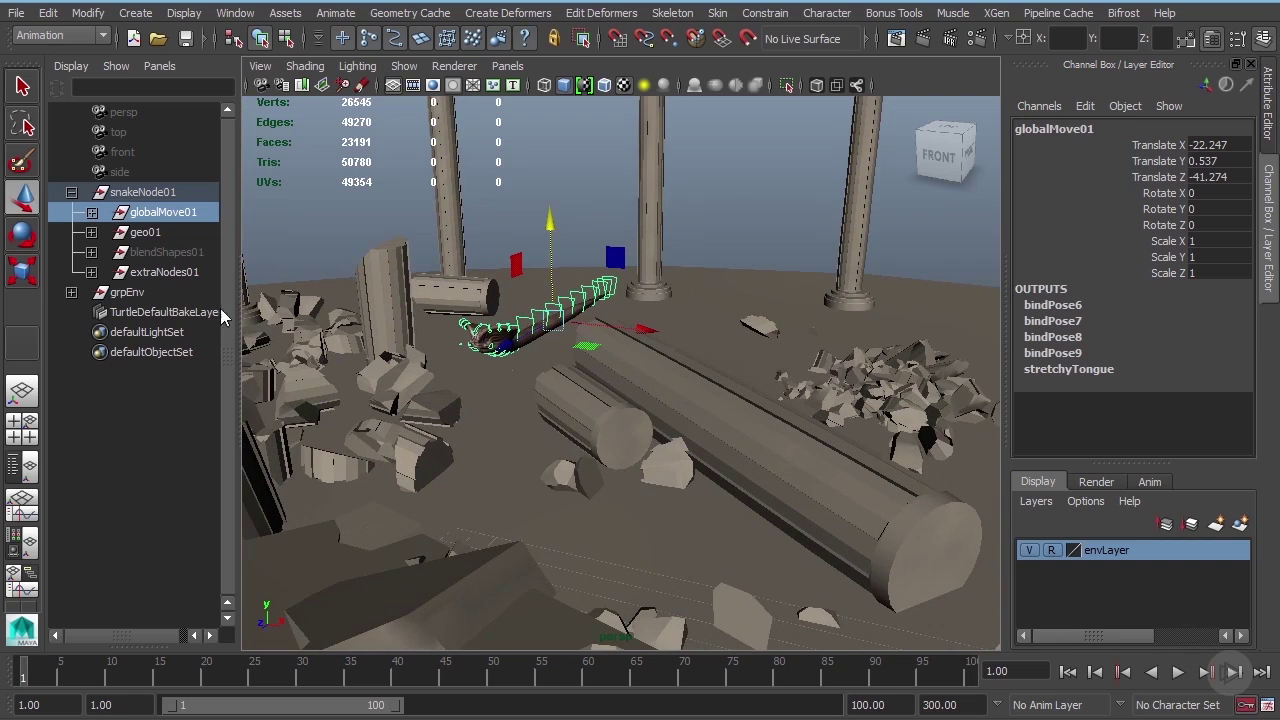
Scale globalMove01 uniformly on X, Y and Z, trying 1.2, 1.4 and 1.6 before settling on 2.
{"action": "left_click_drag", "start_coordinate": [497, 337], "coordinate": [524, 348], "text": "alt"}
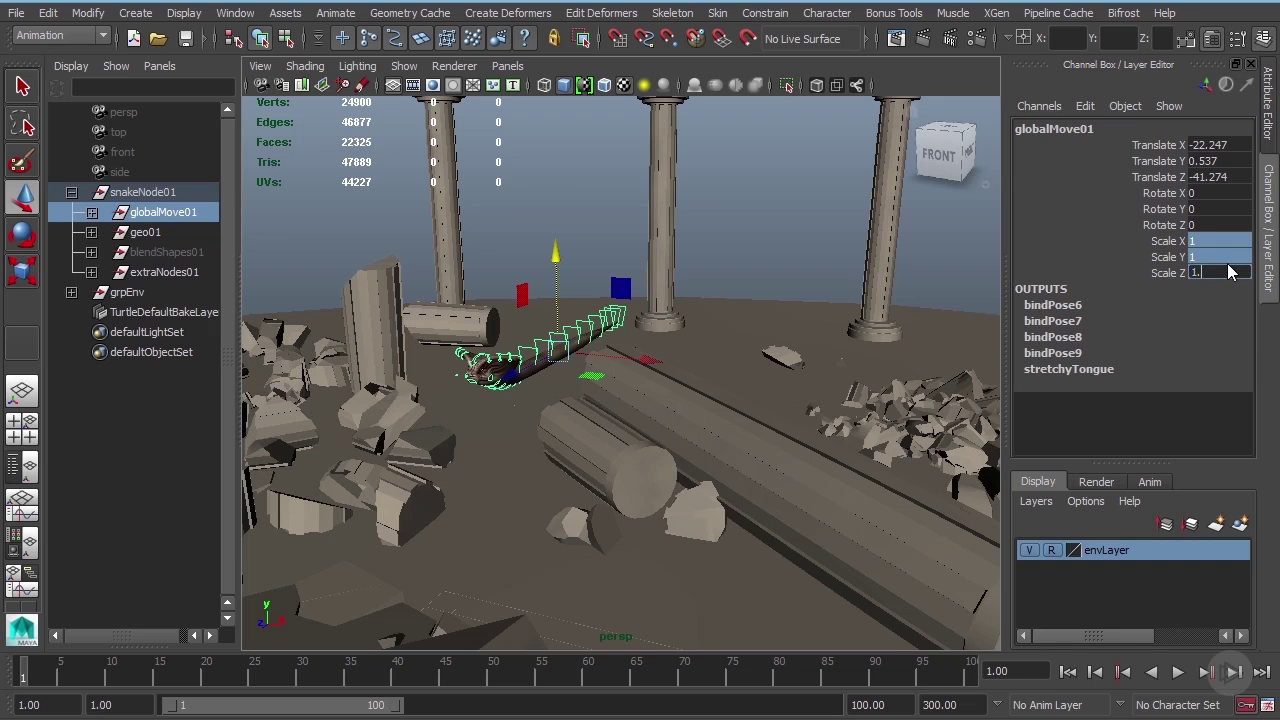
{"action": "type", "text": "2"}
{"action": "key", "text": "Return"}
{"action": "type", "text": "1."}
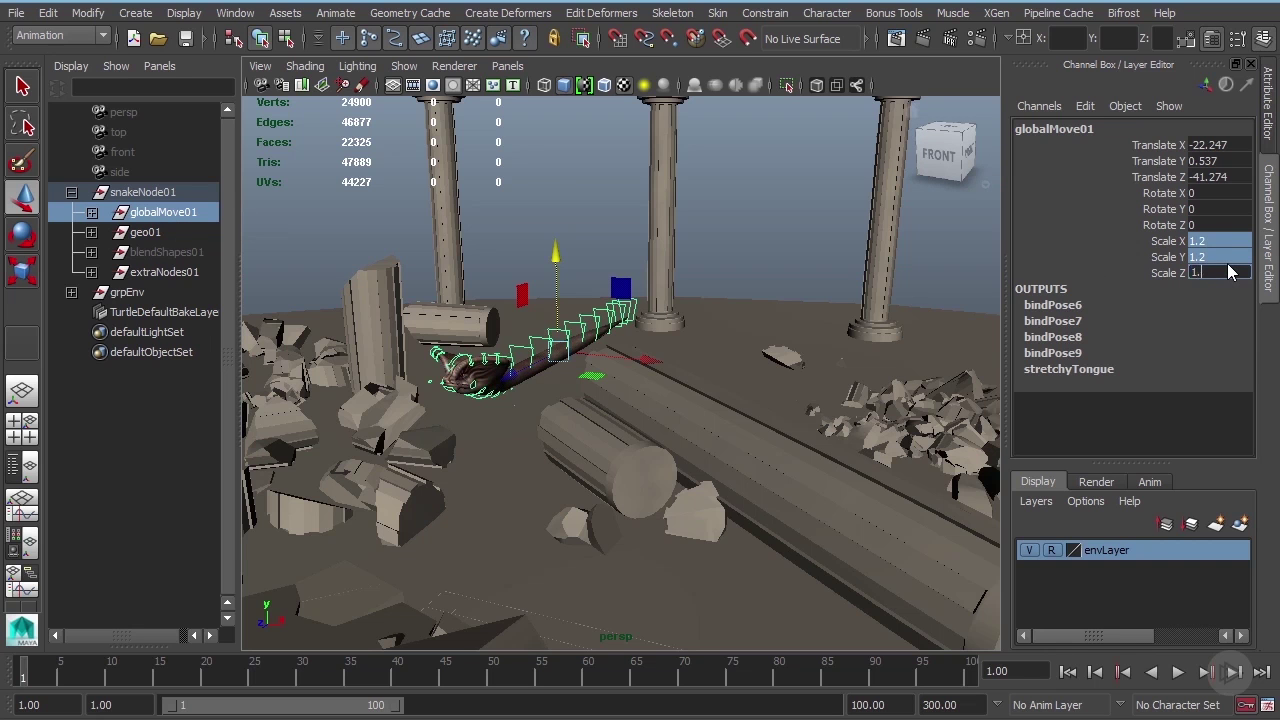
{"action": "type", "text": "4"}
{"action": "key", "text": "Return"}
{"action": "left_click_drag", "start_coordinate": [695, 339], "coordinate": [827, 309], "text": "alt"}
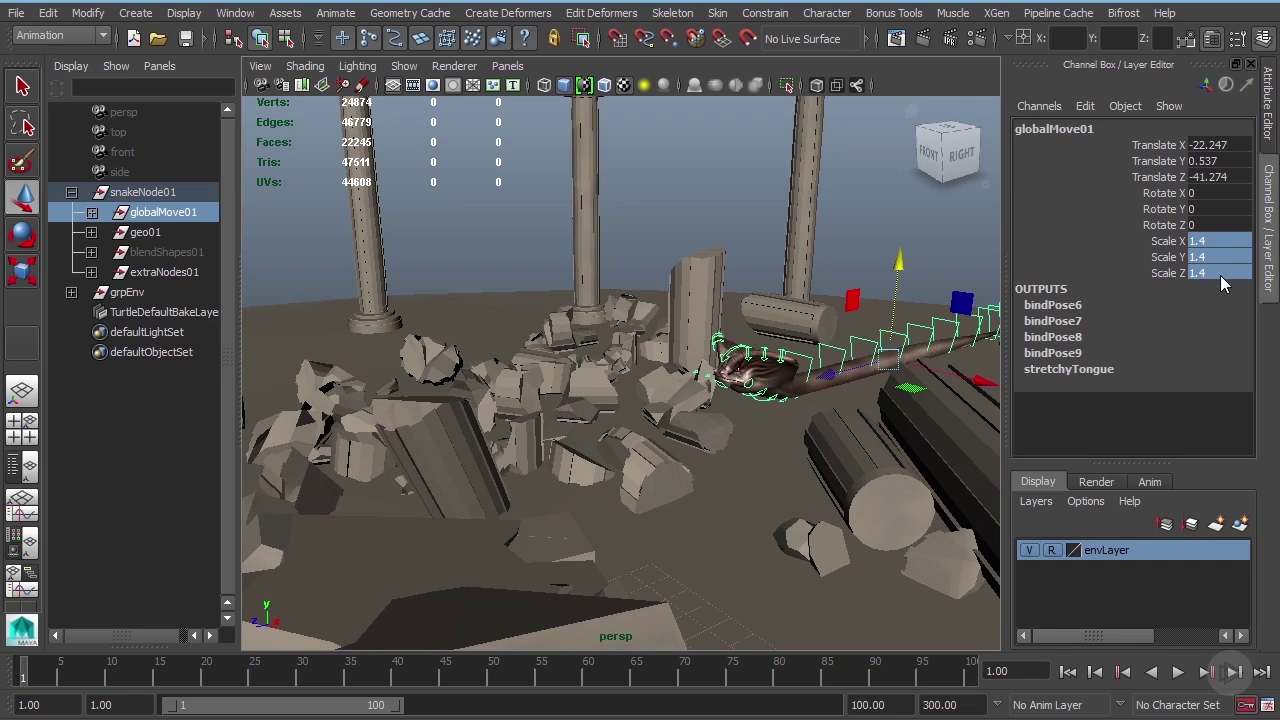
{"action": "key", "text": "Return"}
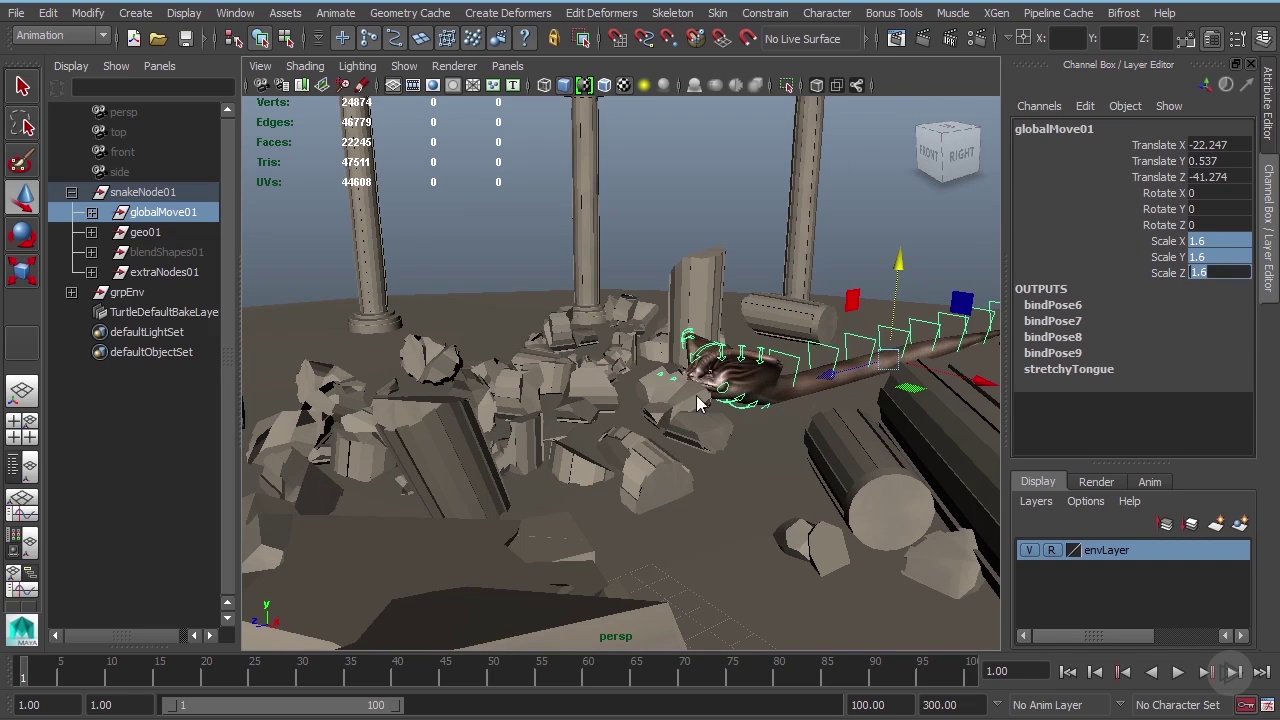
{"action": "left_click_drag", "start_coordinate": [696, 395], "coordinate": [621, 350], "text": "alt"}
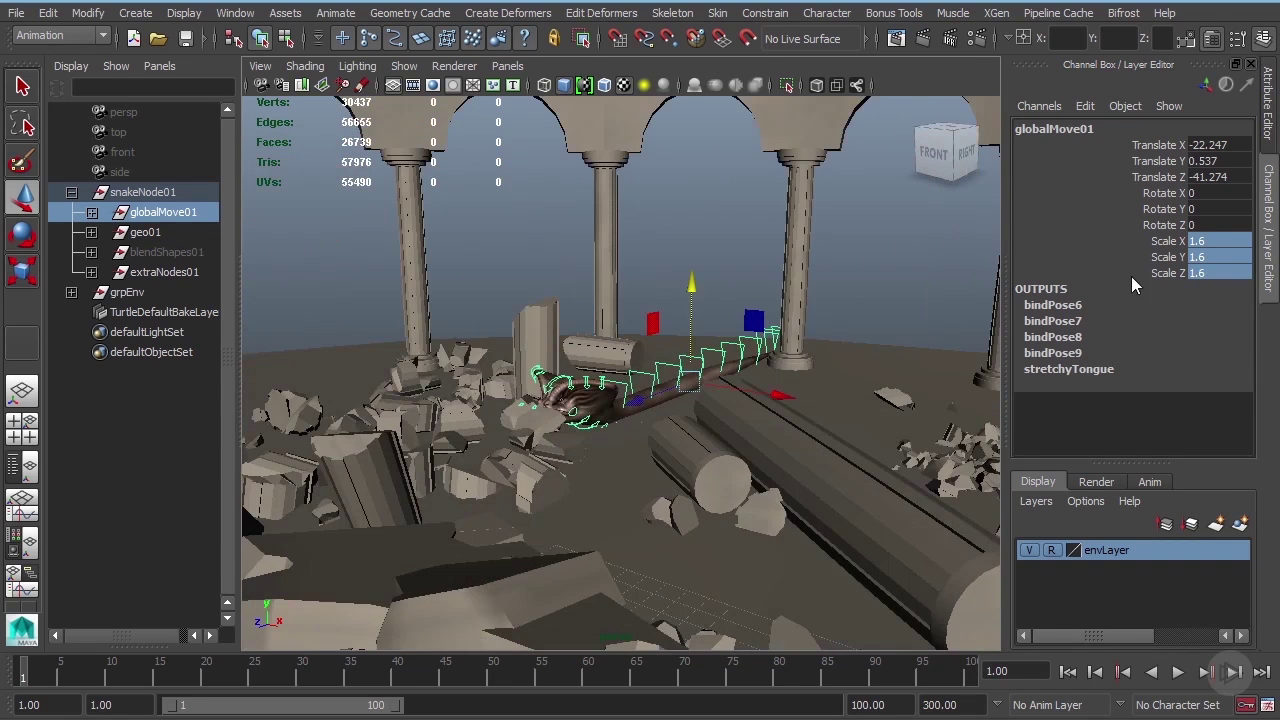
{"action": "type", "text": "2"}
{"action": "key", "text": "Return"}
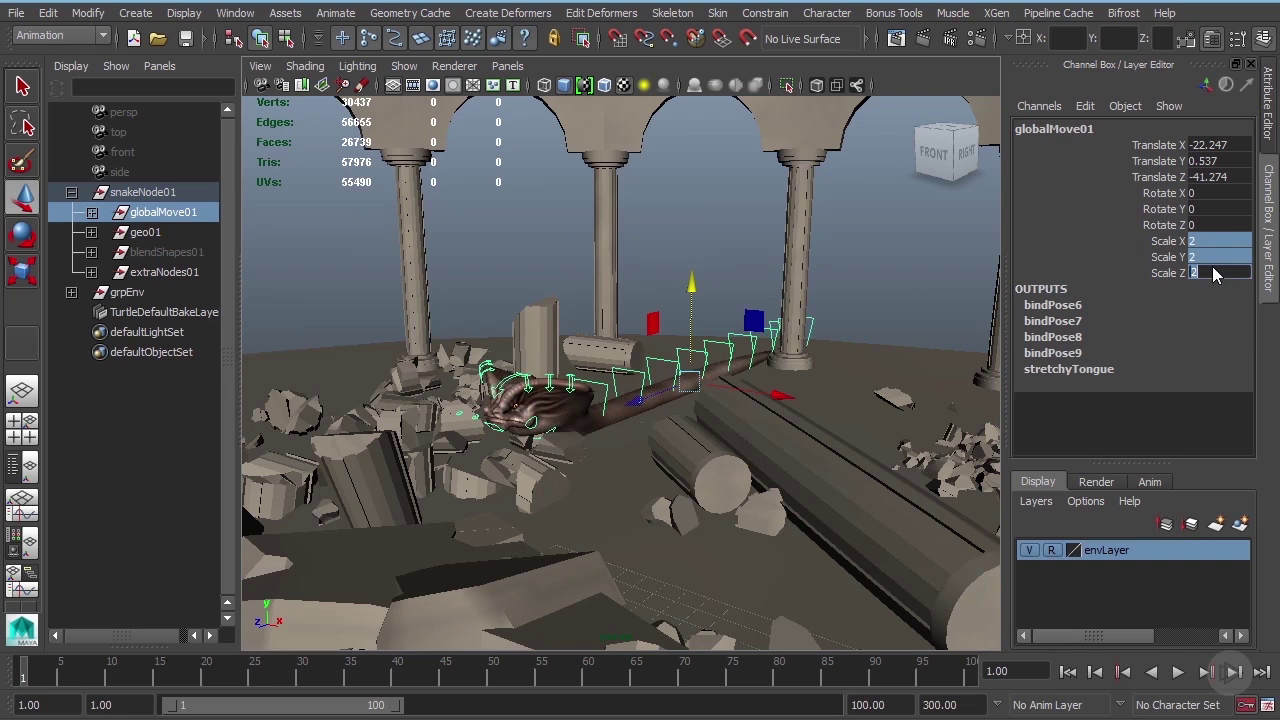
Adjust the enlarged snake's height to about Y 1.3 so its body rests on the floor.
{"action": "left_click_drag", "start_coordinate": [590, 368], "coordinate": [675, 330], "text": "alt"}
{"action": "left_click_drag", "start_coordinate": [626, 267], "coordinate": [627, 305]}
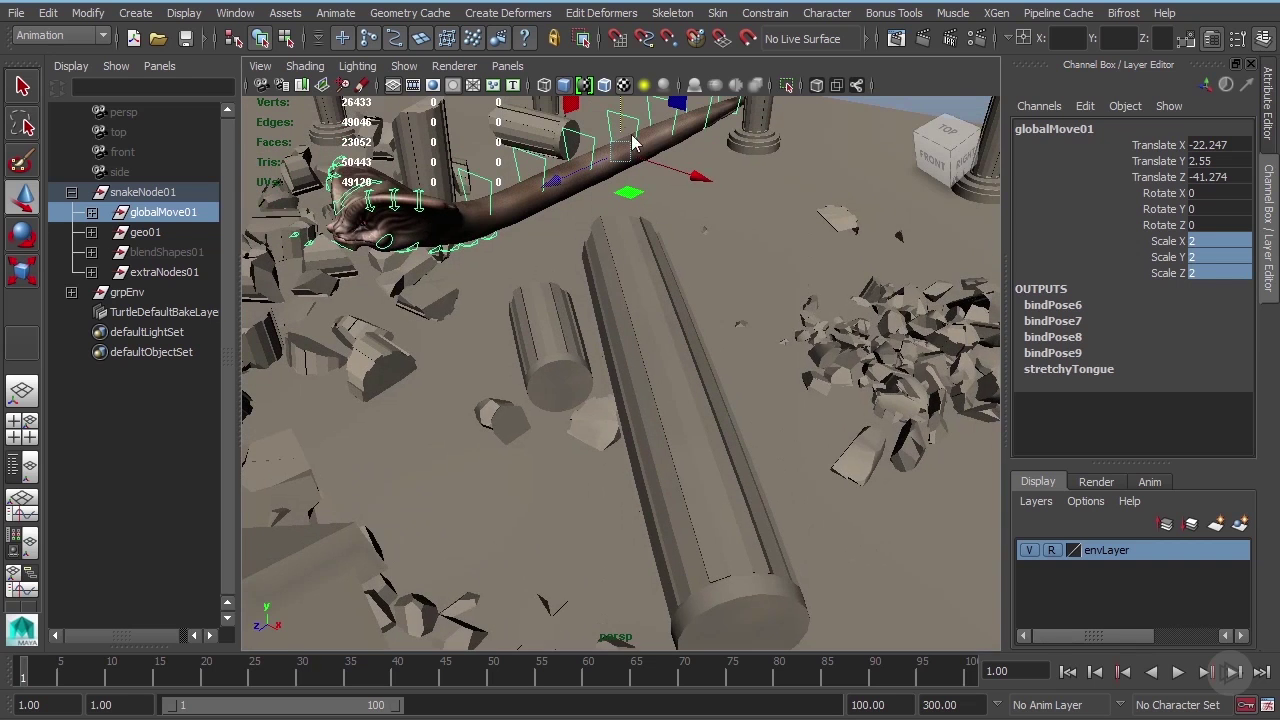
{"action": "middle_click_drag", "start_coordinate": [630, 138], "coordinate": [628, 271], "text": "alt"}
{"action": "left_click_drag", "start_coordinate": [619, 114], "coordinate": [619, 145]}
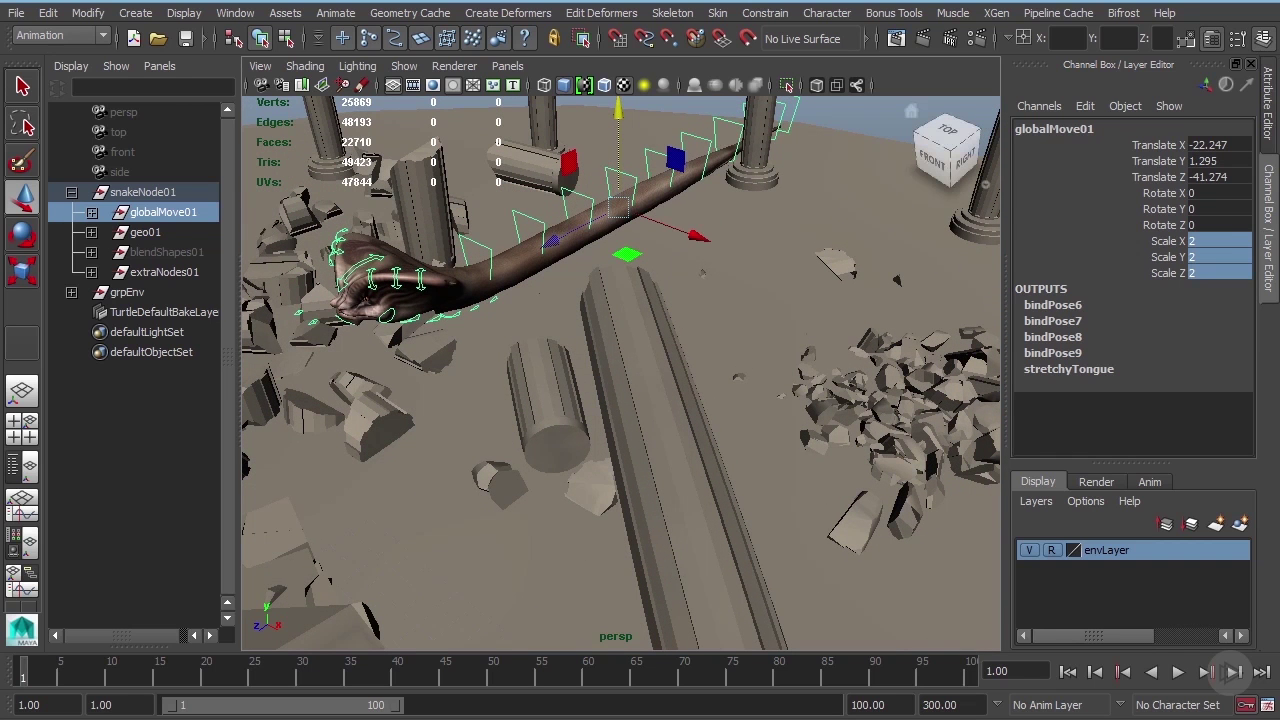
{"action": "left_click_drag", "start_coordinate": [608, 292], "coordinate": [630, 235], "text": "alt"}
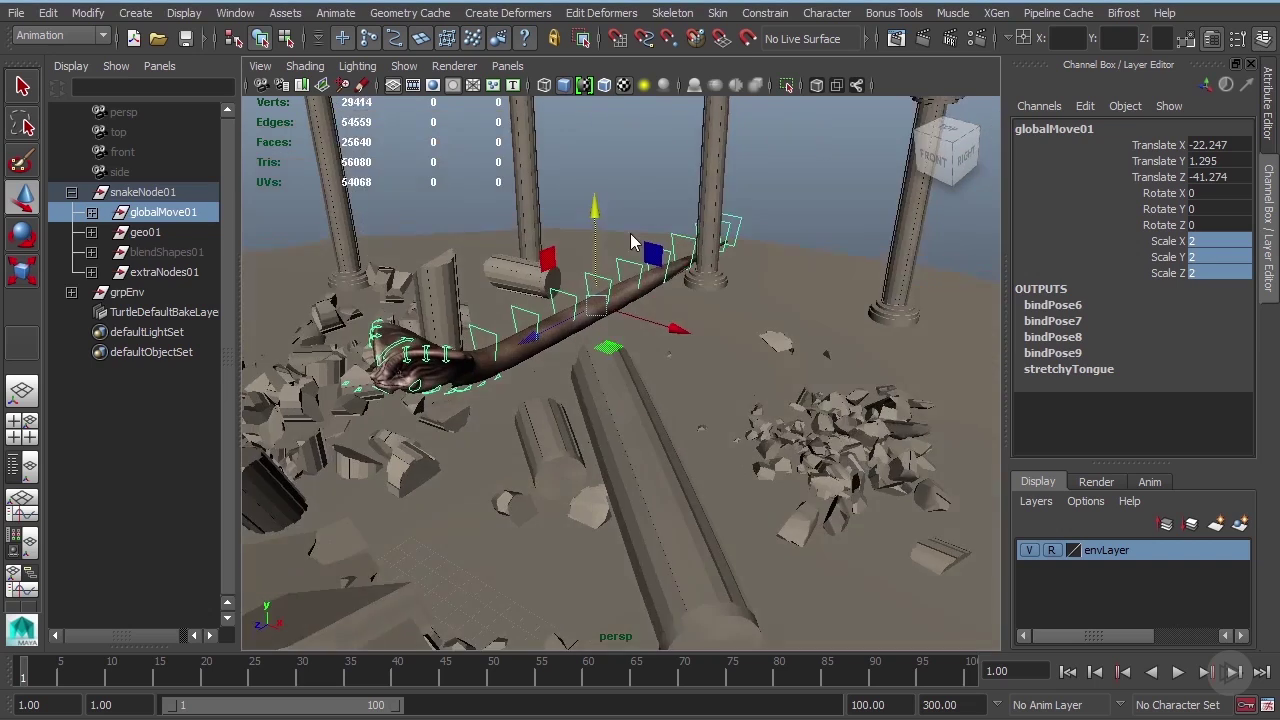
{"action": "middle_click_drag", "start_coordinate": [645, 231], "coordinate": [648, 258], "text": "alt"}
Switch to the full perspective view and shift the snake to about X -21.8, Z -44.5.
{"action": "key", "text": "space"}
{"action": "left_click_drag", "start_coordinate": [828, 229], "coordinate": [812, 203], "text": "alt"}
{"action": "middle_click_drag", "start_coordinate": [812, 203], "coordinate": [810, 264], "text": "alt"}
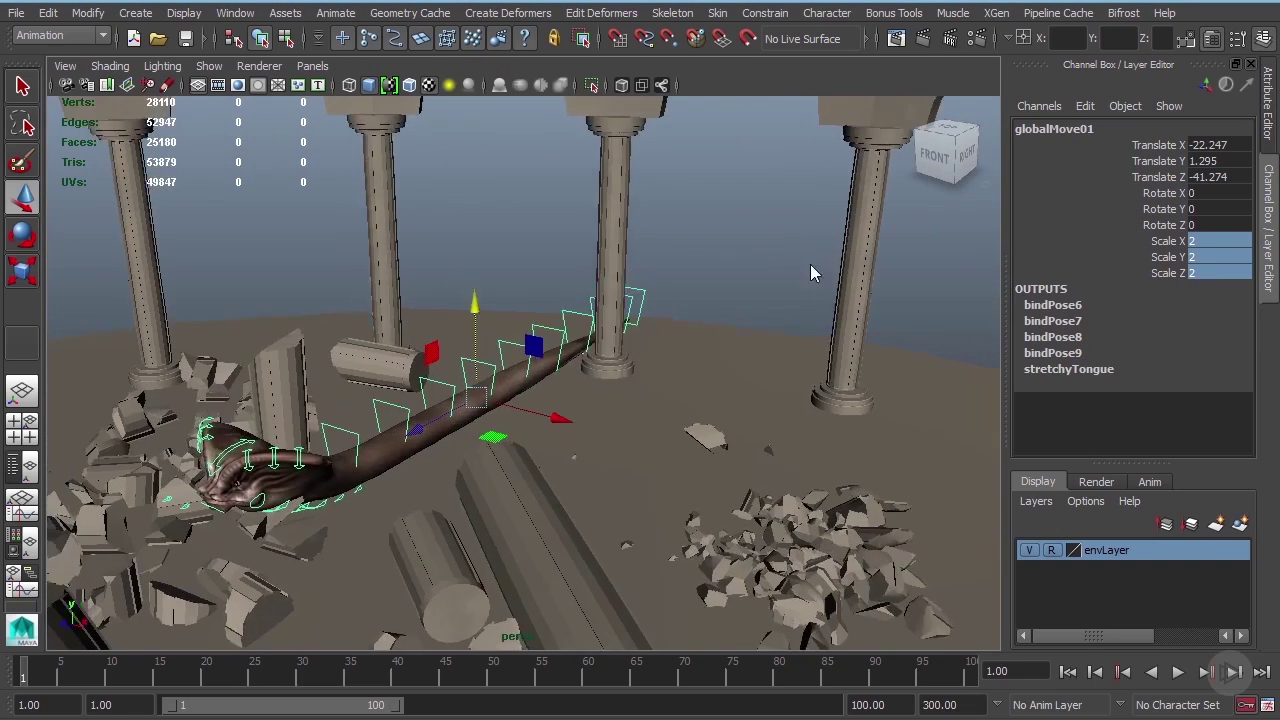
{"action": "right_click_drag", "start_coordinate": [810, 264], "coordinate": [700, 280], "text": "alt"}
{"action": "middle_click_drag", "start_coordinate": [480, 300], "coordinate": [611, 287], "text": "alt"}
{"action": "left_click_drag", "start_coordinate": [639, 347], "coordinate": [717, 307], "text": "alt"}
{"action": "right_click_drag", "start_coordinate": [730, 373], "coordinate": [661, 328], "text": "alt"}
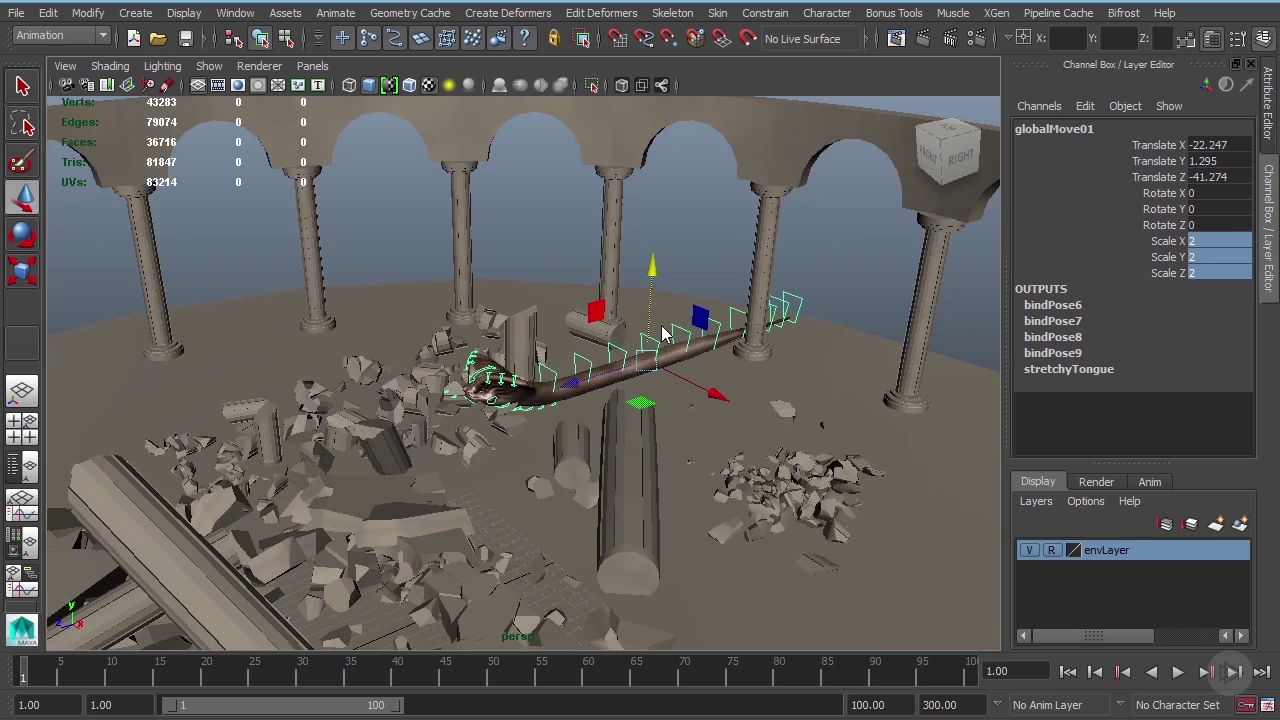
{"action": "middle_click_drag", "start_coordinate": [677, 328], "coordinate": [699, 306], "text": "alt"}
{"action": "left_click_drag", "start_coordinate": [699, 306], "coordinate": [724, 354], "text": "alt"}
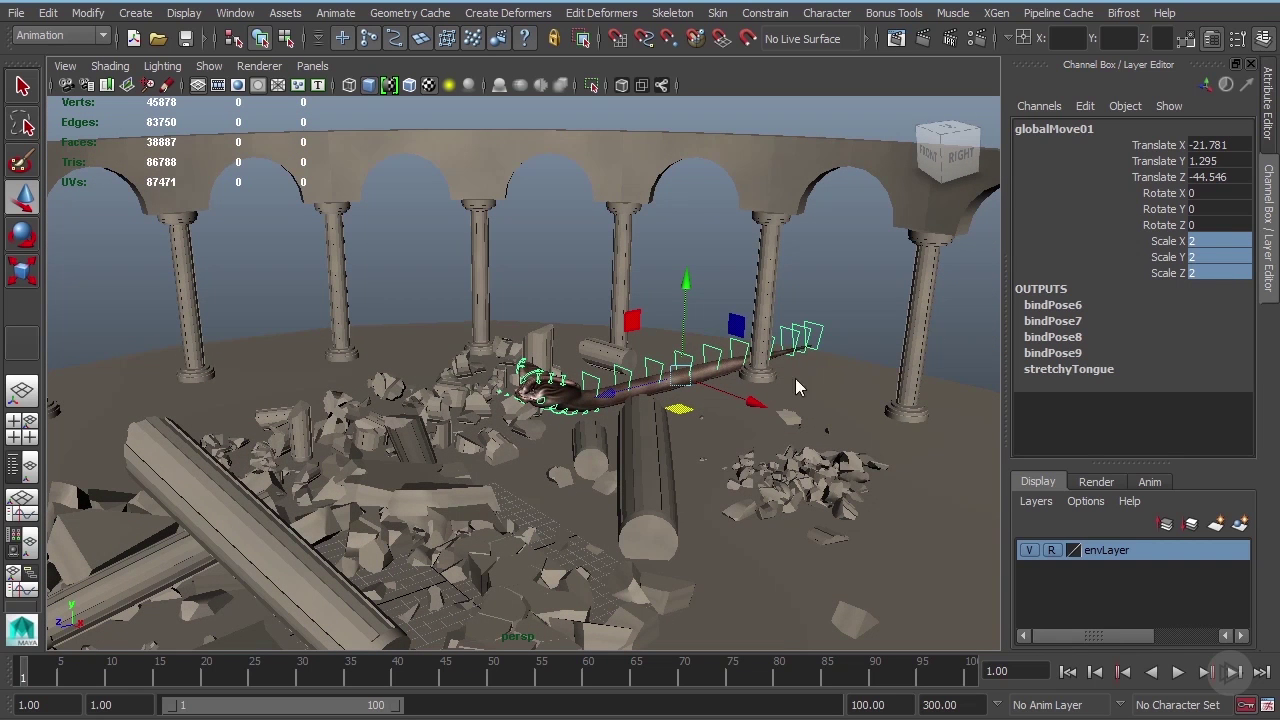
Create a NURBS sphere and move it beside the snake's neck at about X -20.1, Z -34.2.
{"action": "left_click", "coordinate": [138, 13]}
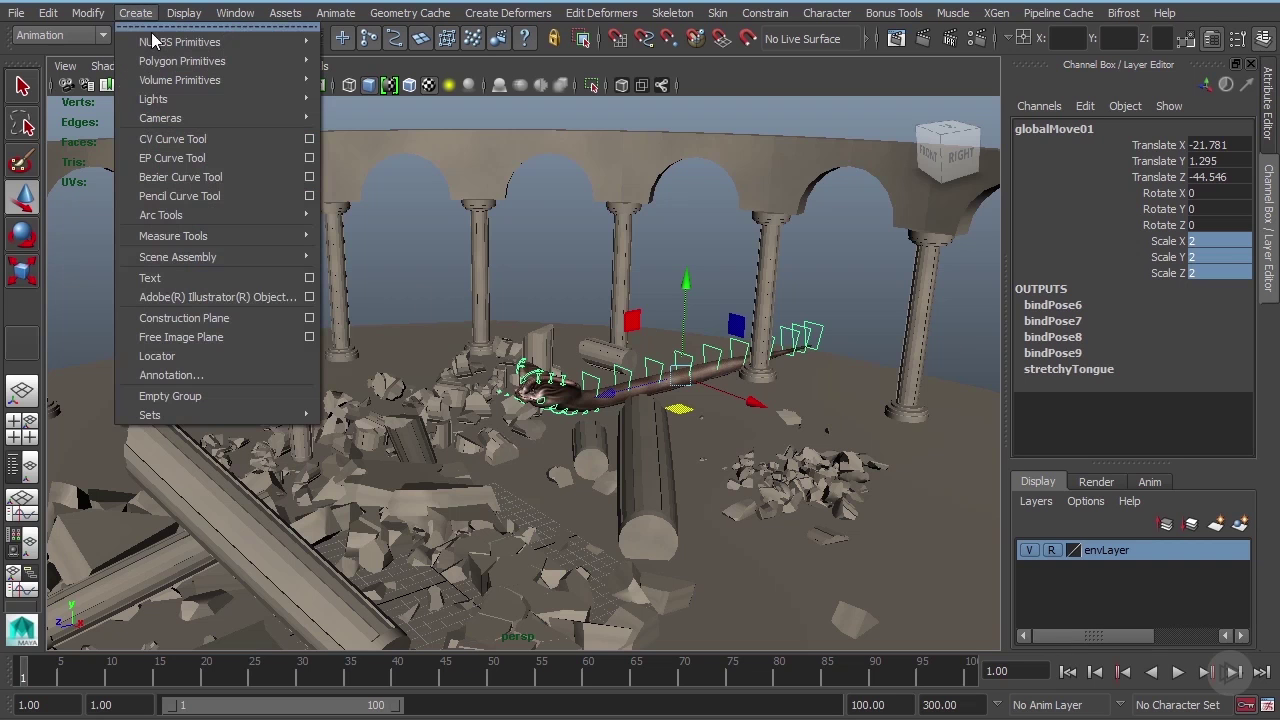
{"action": "mouse_move", "coordinate": [257, 40]}
{"action": "left_click", "coordinate": [372, 59]}
{"action": "left_click", "coordinate": [388, 86]}
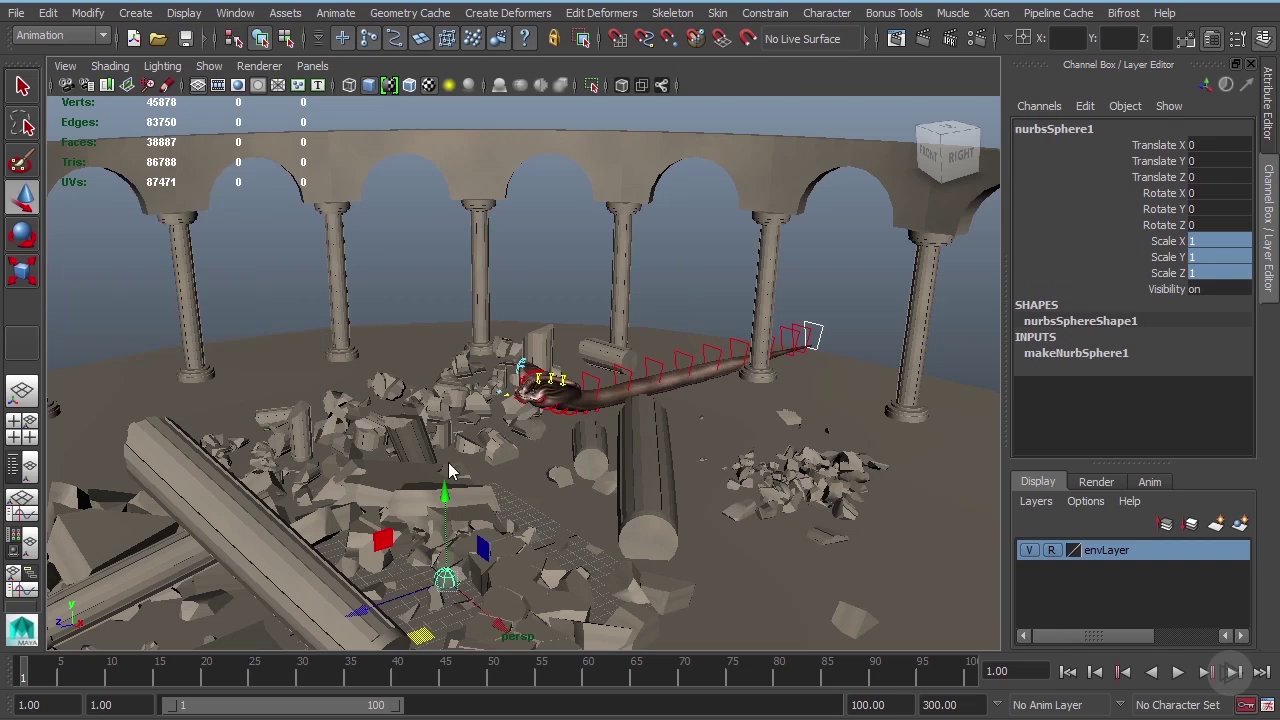
{"action": "left_click_drag", "start_coordinate": [540, 537], "coordinate": [476, 484], "text": "alt"}
{"action": "left_click_drag", "start_coordinate": [396, 525], "coordinate": [616, 270]}
Scale the NURBS sphere uniformly to about 1.94 and raise it to about Y 1.4.
{"action": "left_click_drag", "start_coordinate": [618, 271], "coordinate": [708, 264], "text": "alt"}
{"action": "key", "text": "r"}
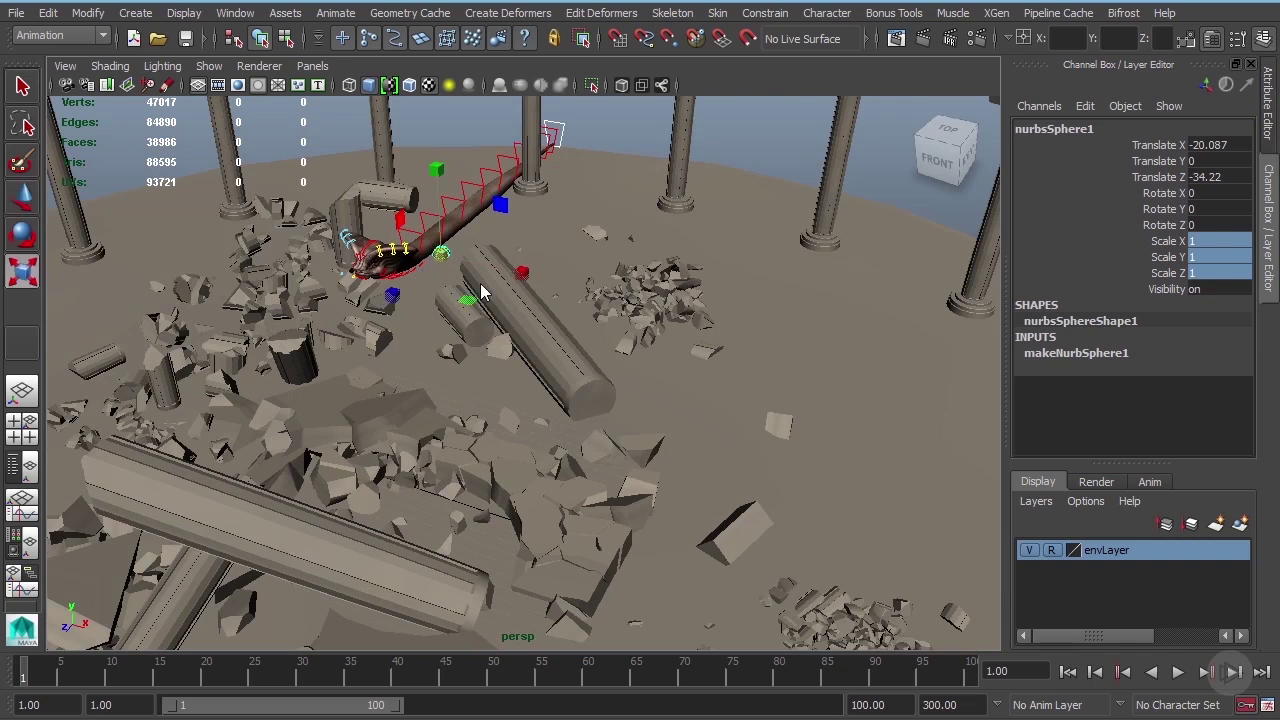
{"action": "left_click_drag", "start_coordinate": [443, 257], "coordinate": [457, 253]}
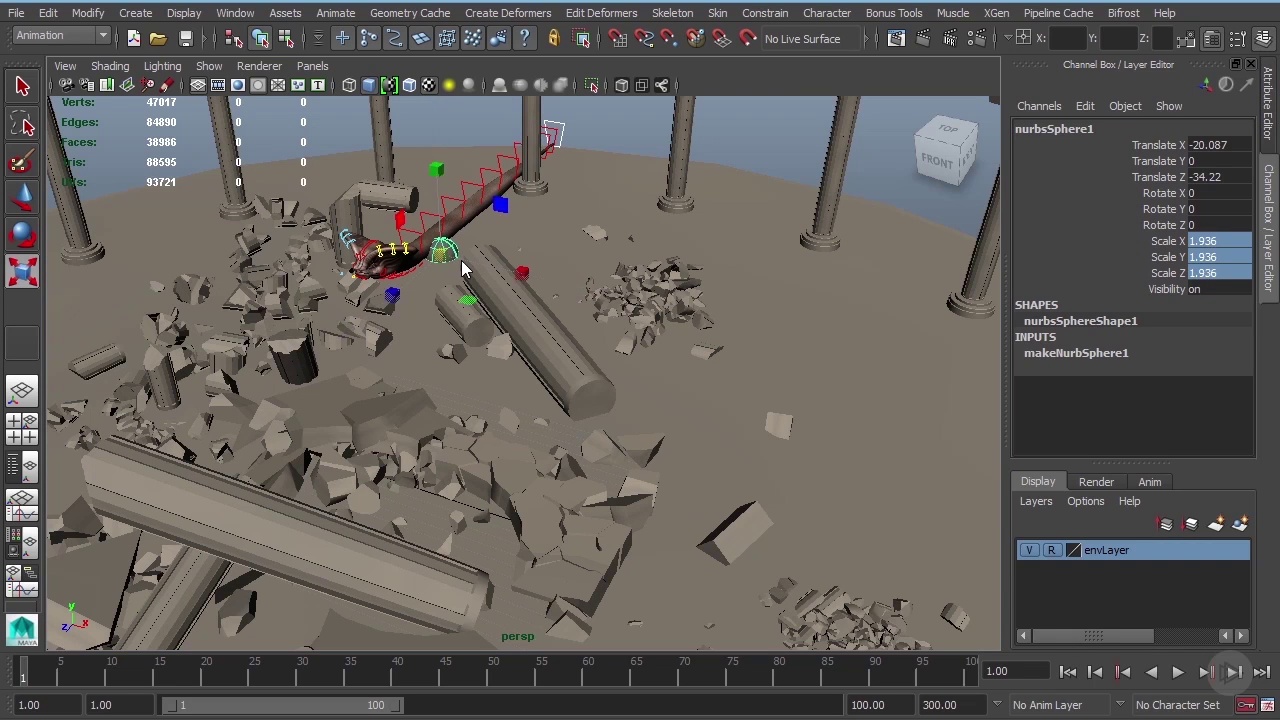
{"action": "key", "text": "w"}
{"action": "left_click_drag", "start_coordinate": [437, 186], "coordinate": [437, 176]}
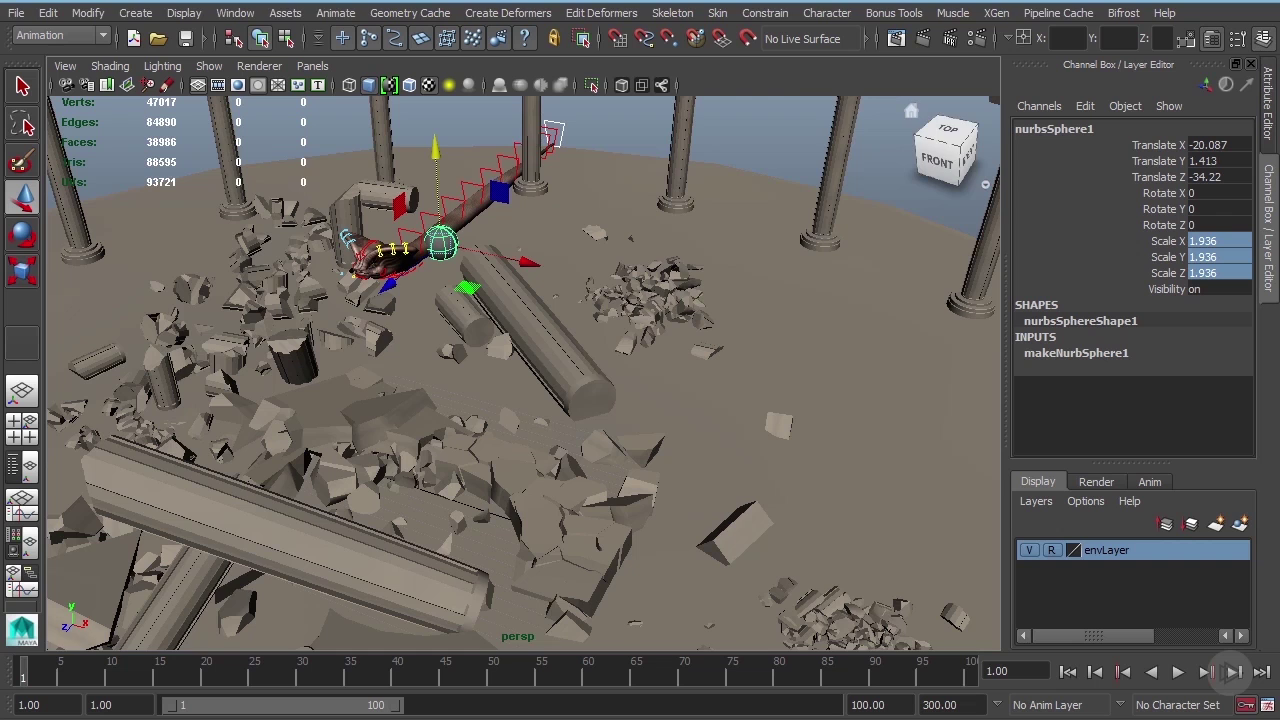
Move the sphere onto the snake's neck at about X -22, Y 1.76, Z -32.
{"action": "left_click_drag", "start_coordinate": [742, 364], "coordinate": [736, 337], "text": "alt"}
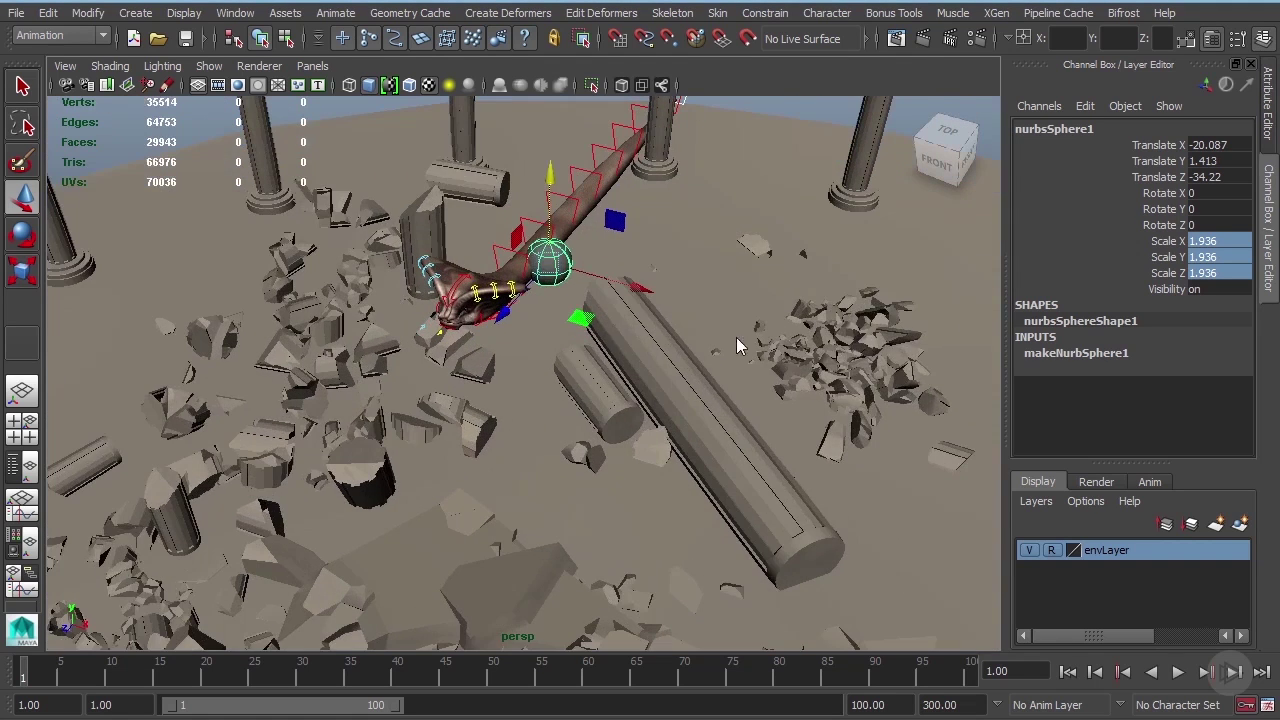
{"action": "left_click_drag", "start_coordinate": [590, 318], "coordinate": [555, 320]}
{"action": "left_click_drag", "start_coordinate": [566, 326], "coordinate": [579, 255], "text": "alt"}
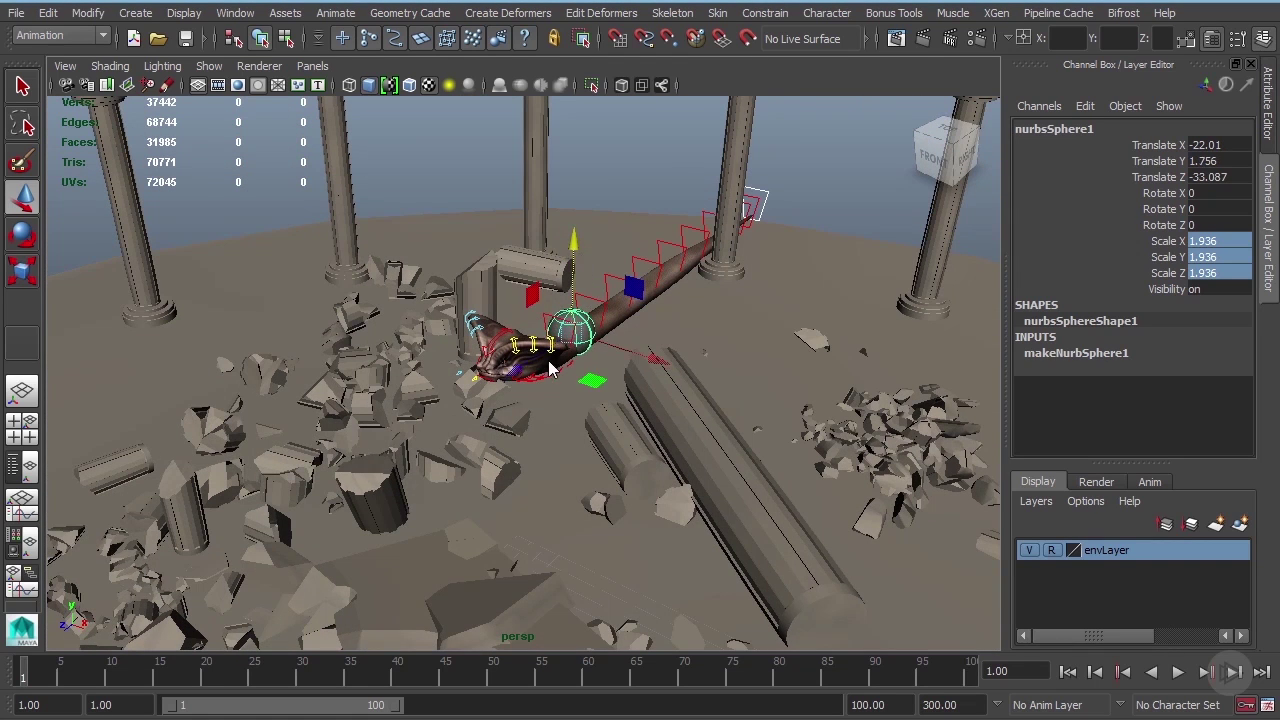
{"action": "left_click_drag", "start_coordinate": [517, 374], "coordinate": [509, 380]}
Reposition the sphere along the snake's body behind the head, at about Y 1.46, Z -34.8.
{"action": "scroll", "coordinate": [563, 363], "scroll_direction": "down", "scroll_amount": 5}
{"action": "middle_click_drag", "start_coordinate": [640, 370], "coordinate": [646, 301], "text": "alt"}
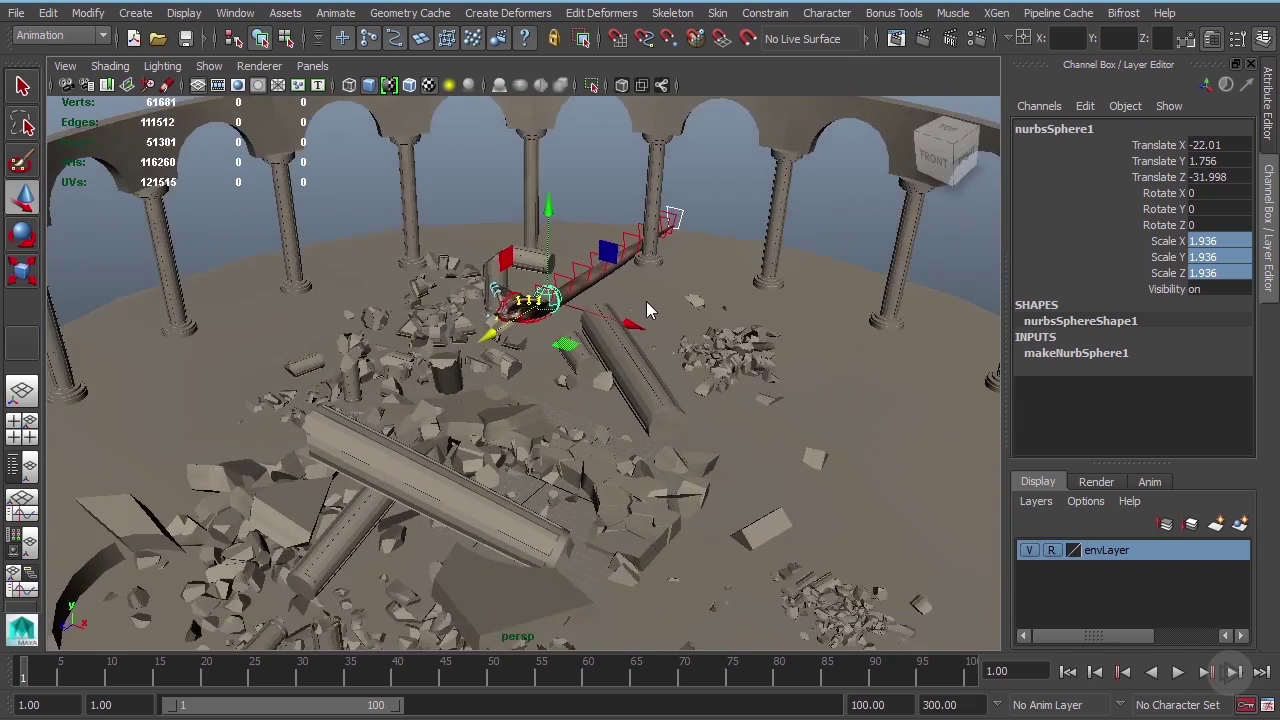
{"action": "left_click_drag", "start_coordinate": [660, 350], "coordinate": [667, 325], "text": "alt"}
{"action": "scroll", "coordinate": [666, 324], "scroll_direction": "down", "scroll_amount": 2}
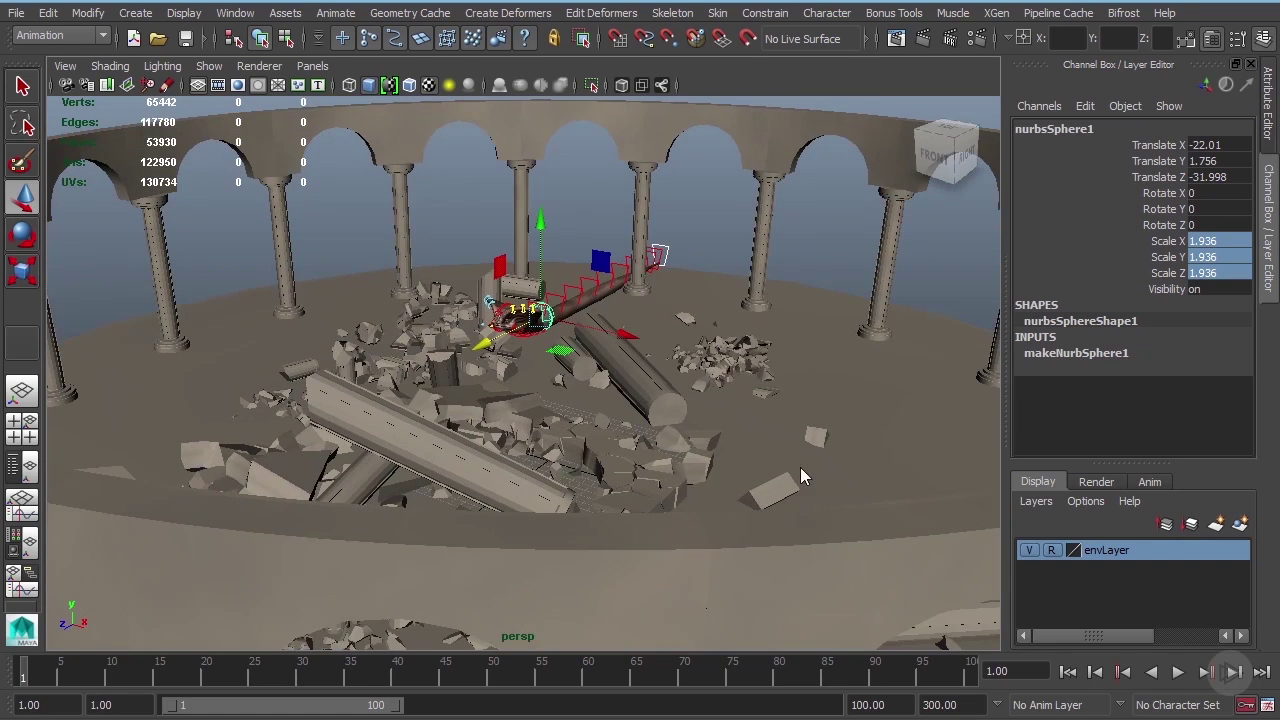
{"action": "scroll", "coordinate": [800, 467], "scroll_direction": "up", "scroll_amount": 5}
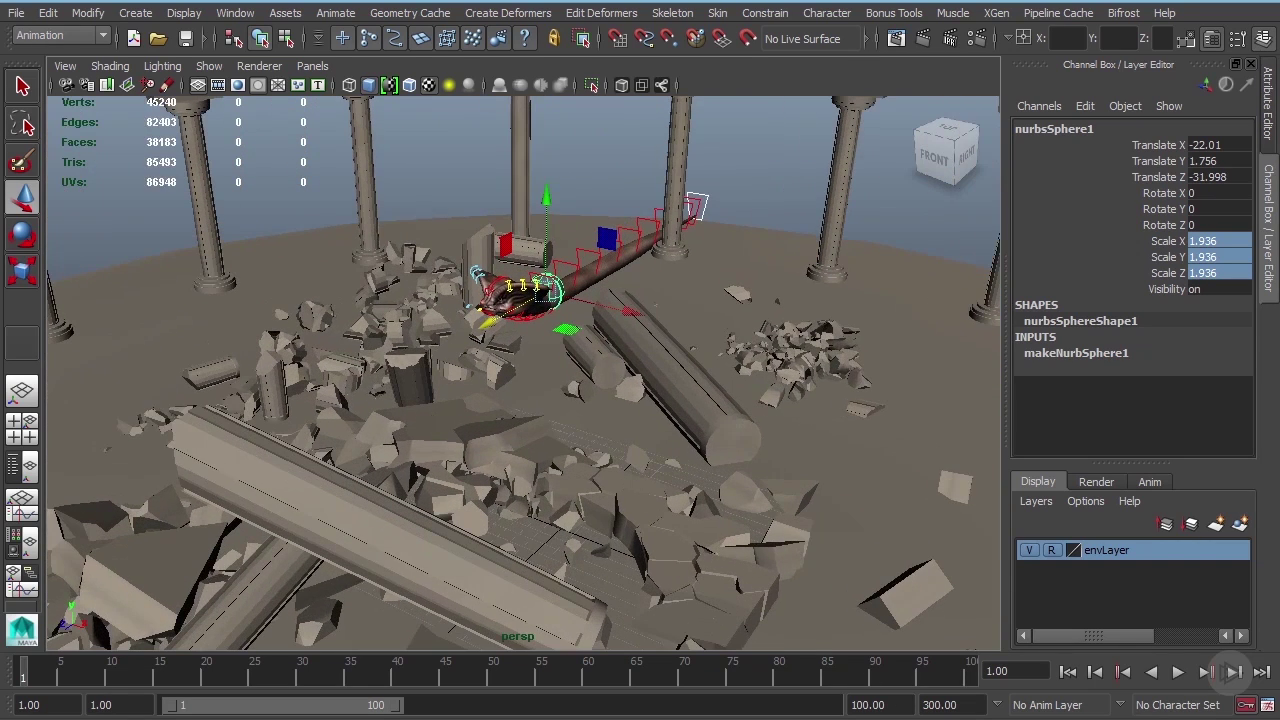
{"action": "left_click_drag", "start_coordinate": [602, 384], "coordinate": [579, 397], "text": "alt"}
{"action": "middle_click_drag", "start_coordinate": [579, 397], "coordinate": [603, 418], "text": "alt"}
{"action": "left_click_drag", "start_coordinate": [603, 420], "coordinate": [594, 318], "text": "alt"}
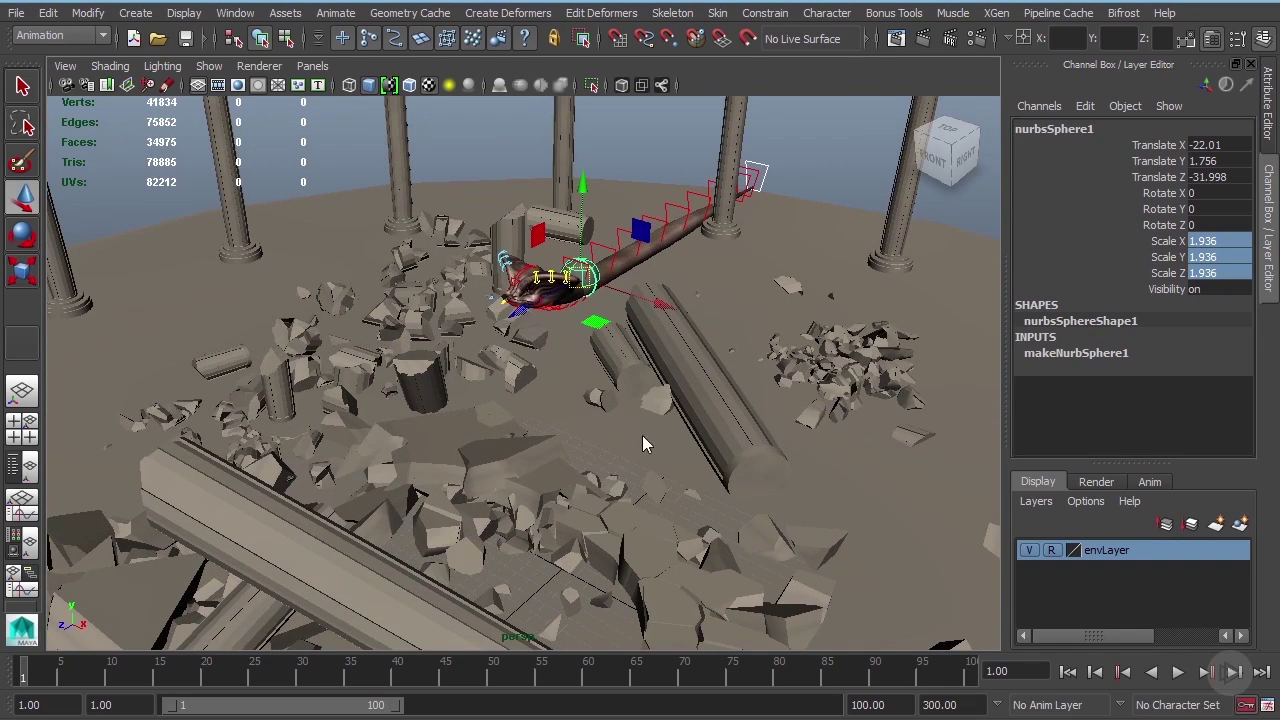
{"action": "left_click_drag", "start_coordinate": [643, 440], "coordinate": [615, 350], "text": "alt"}
{"action": "left_click_drag", "start_coordinate": [684, 262], "coordinate": [596, 356]}
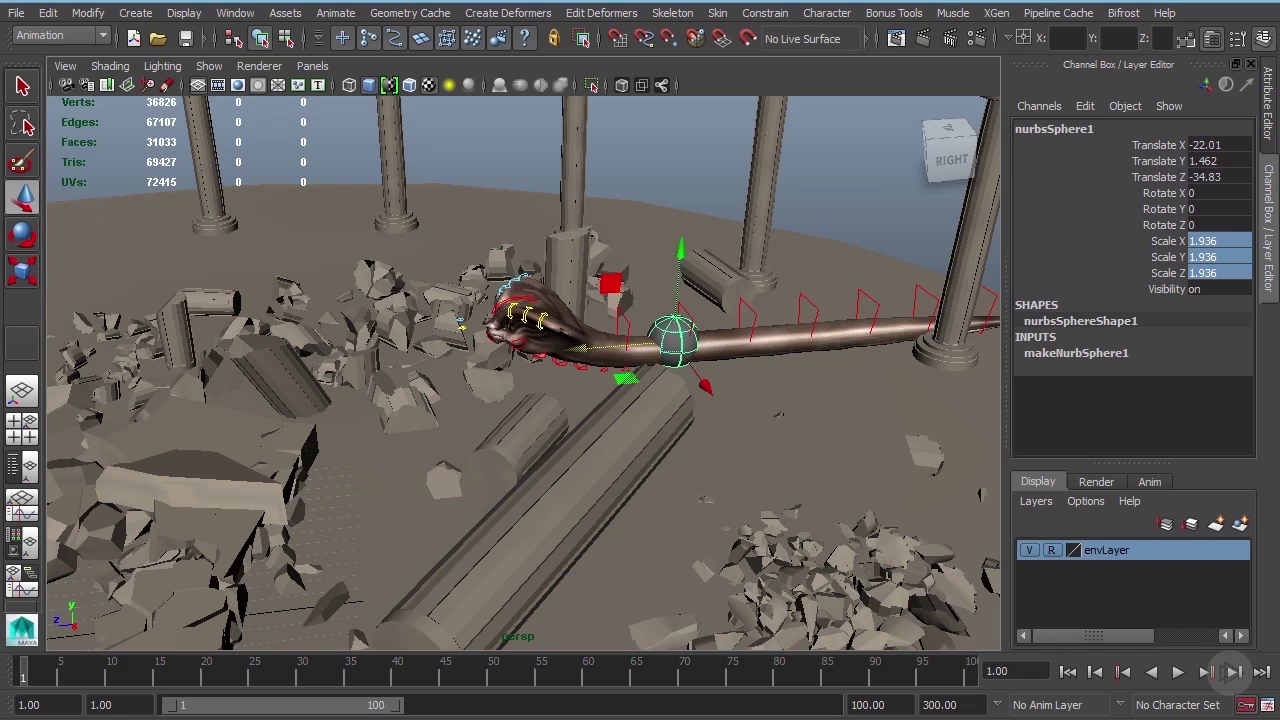
Set a keyframe on the sphere's transform channels at frame 1.
{"action": "left_click_drag", "start_coordinate": [952, 420], "coordinate": [987, 399], "text": "alt"}
{"action": "left_click_drag", "start_coordinate": [734, 409], "coordinate": [662, 430], "text": "alt"}
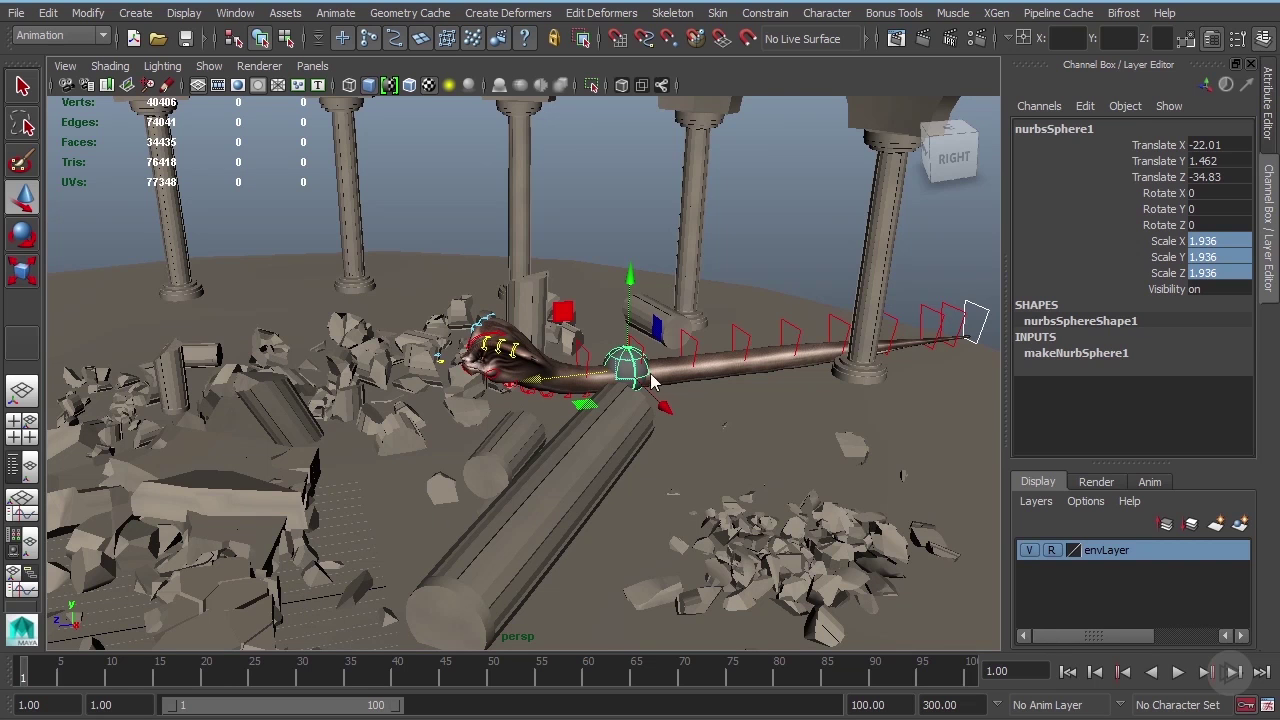
{"action": "key", "text": "s"}
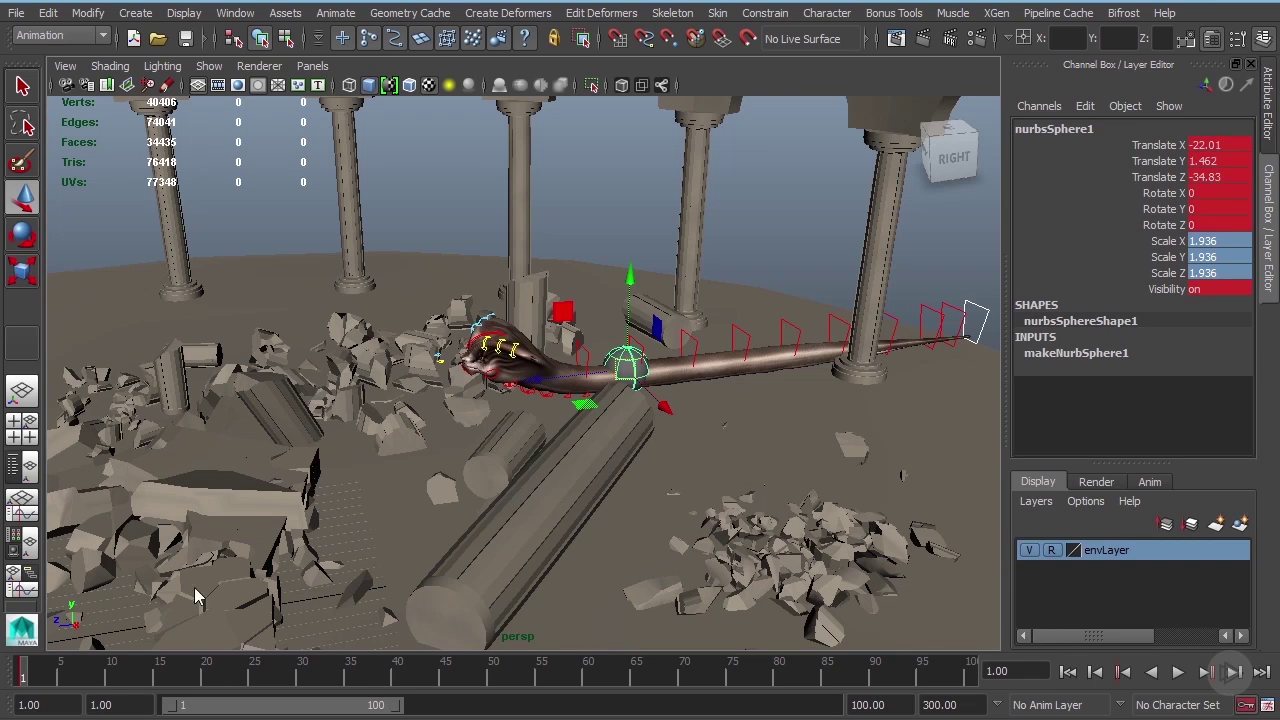
At frame 10, lift the sphere above the snake to about Y 8.03 and Z -31.3.
{"action": "left_click_drag", "start_coordinate": [43, 678], "coordinate": [111, 677]}
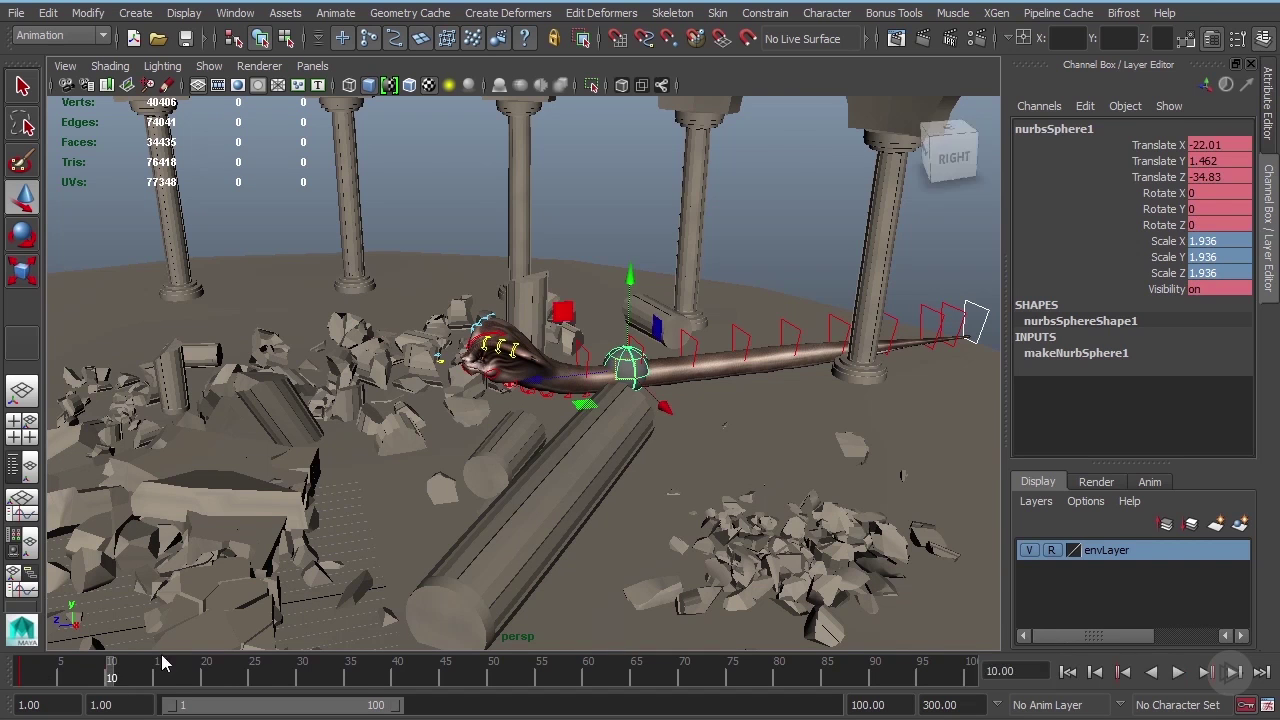
{"action": "left_click_drag", "start_coordinate": [580, 490], "coordinate": [553, 477], "text": "alt"}
{"action": "left_click_drag", "start_coordinate": [604, 324], "coordinate": [417, 316]}
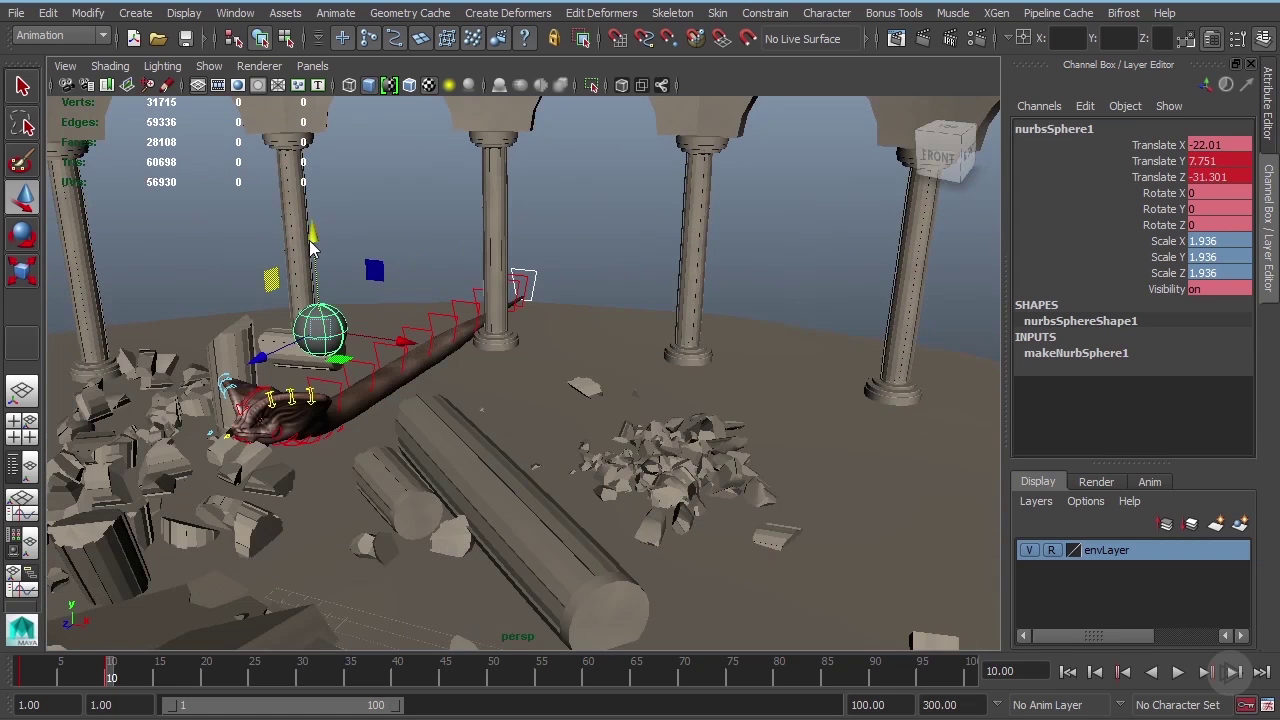
{"action": "left_click_drag", "start_coordinate": [310, 242], "coordinate": [314, 222]}
{"action": "left_click_drag", "start_coordinate": [420, 299], "coordinate": [391, 298], "text": "alt"}
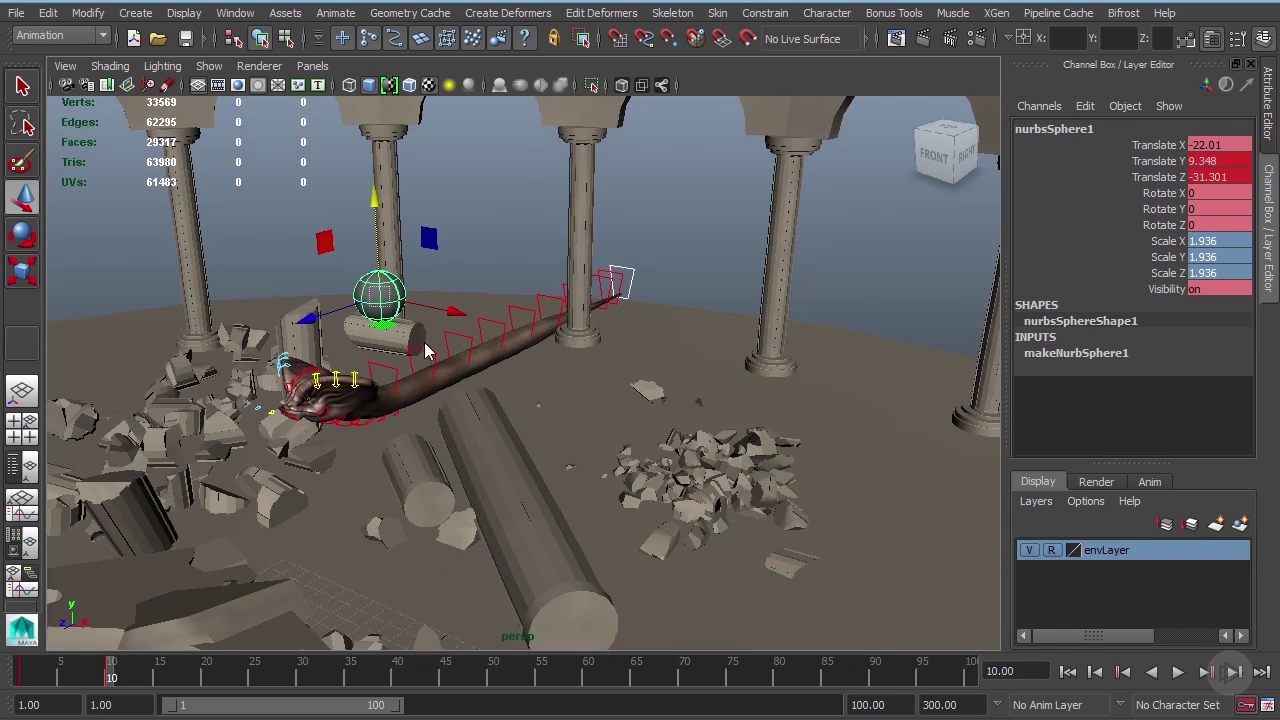
{"action": "right_click_drag", "start_coordinate": [425, 350], "coordinate": [432, 380], "text": "alt"}
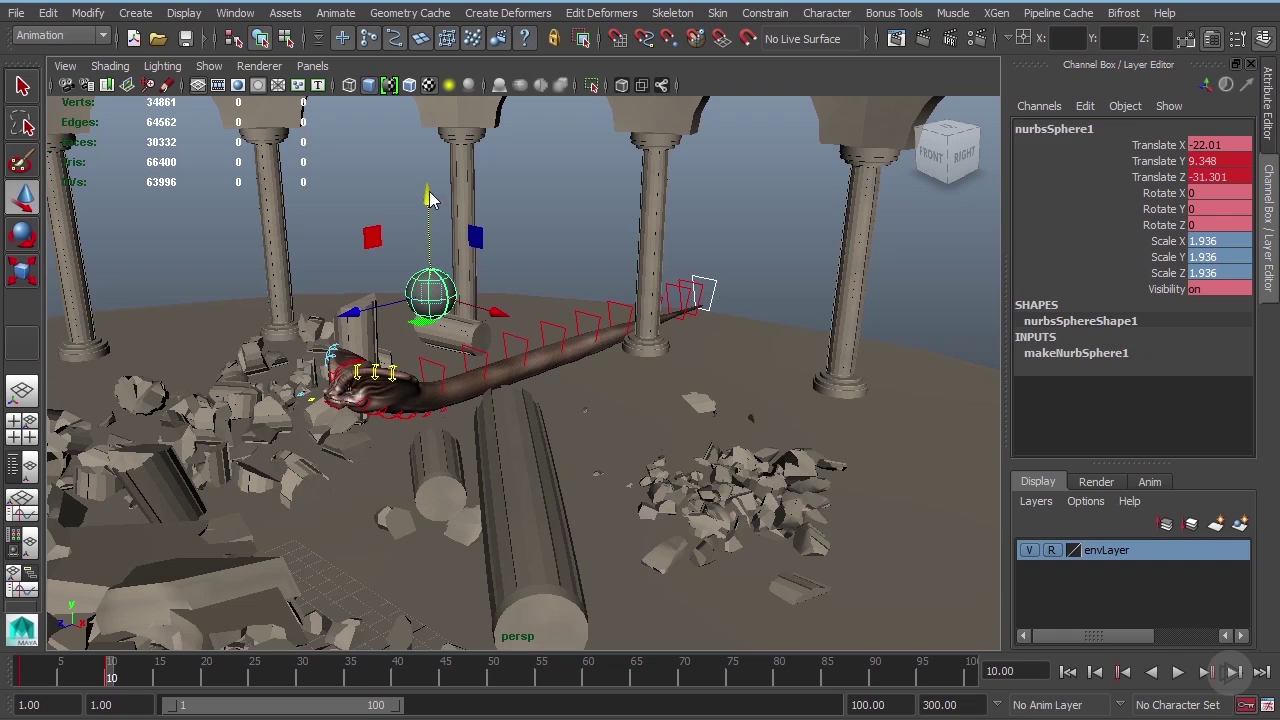
{"action": "left_click_drag", "start_coordinate": [428, 197], "coordinate": [429, 215]}
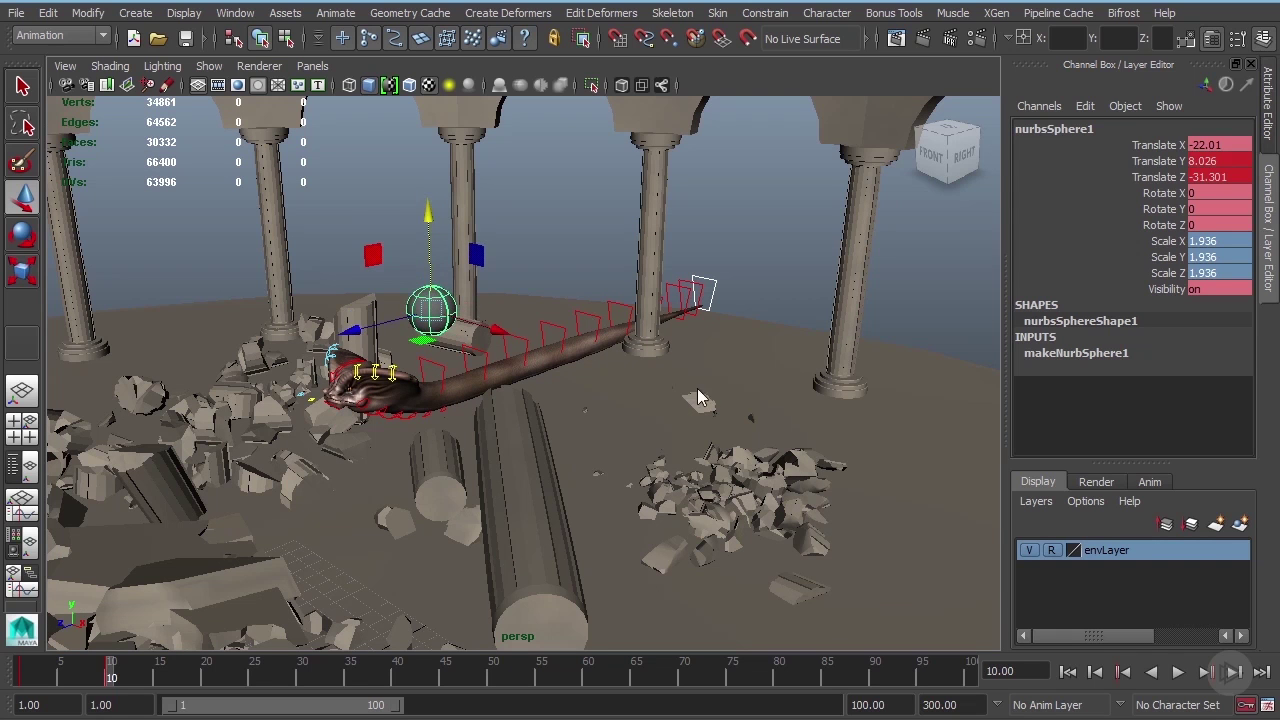
Play the sphere's motion and set a hold keyframe for the raised pose at frame 15.
{"action": "left_click_drag", "start_coordinate": [700, 398], "coordinate": [541, 372], "text": "alt"}
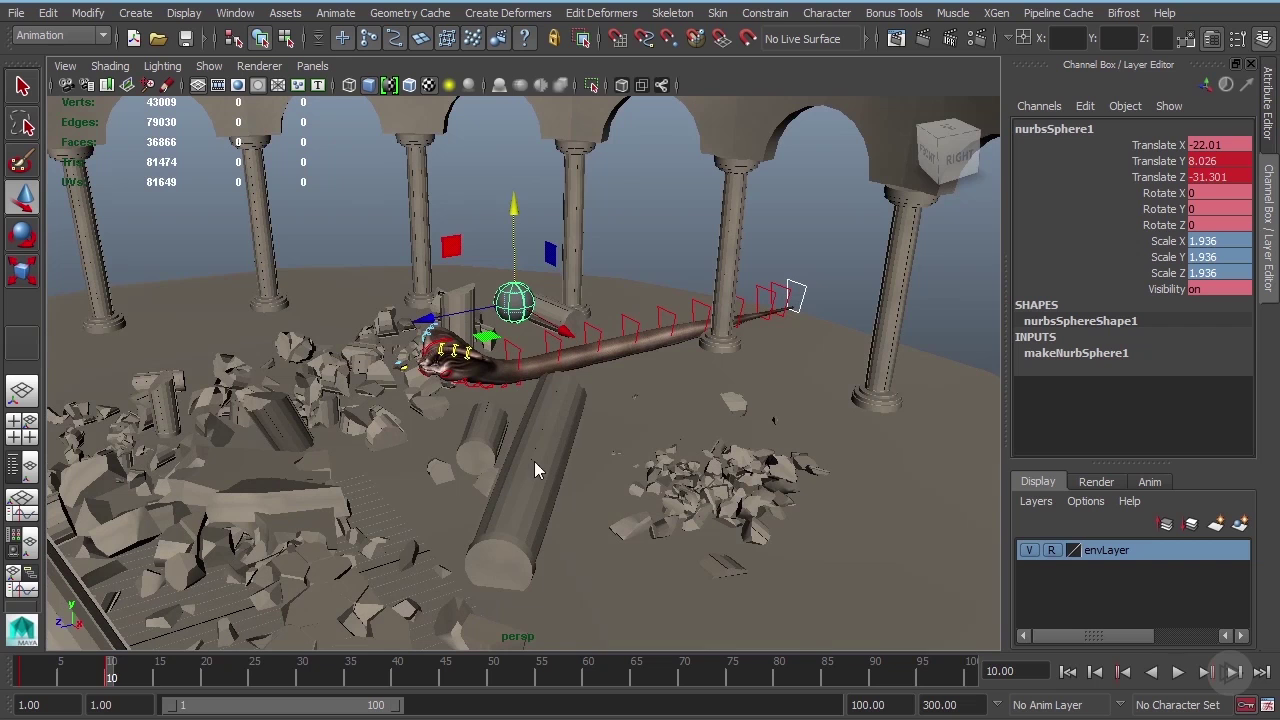
{"action": "key", "text": "alt+v"}
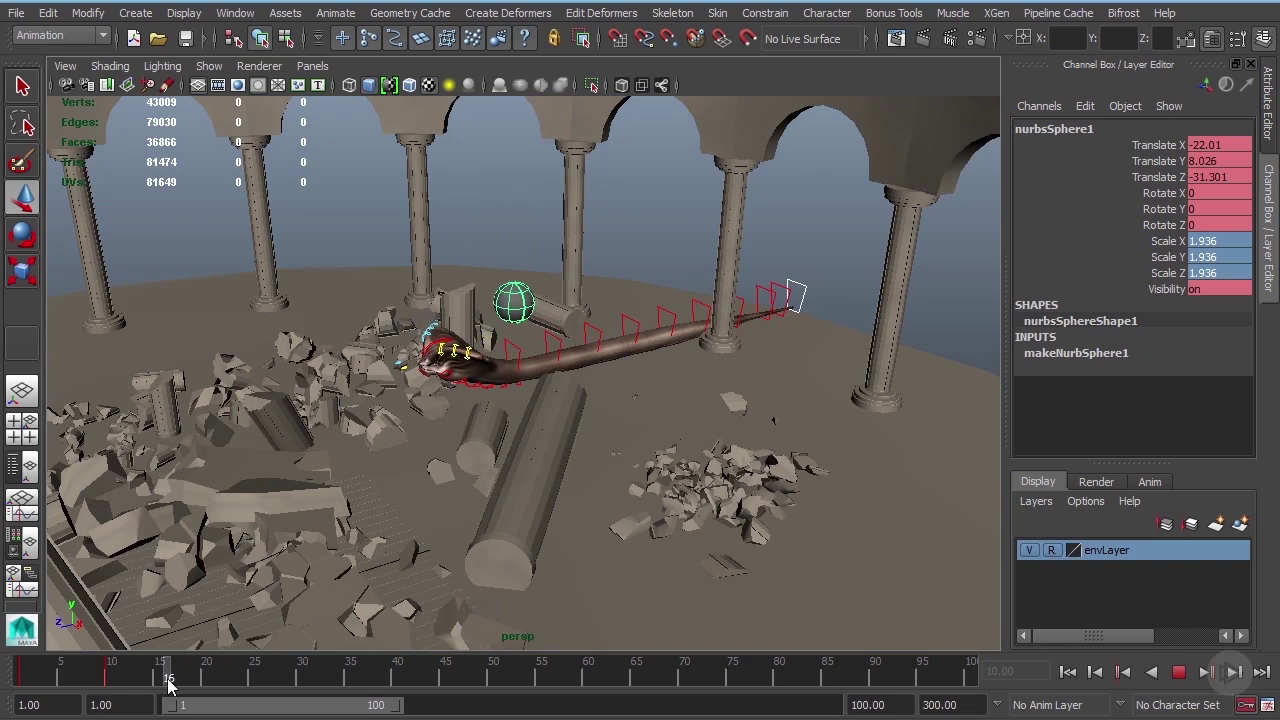
{"action": "left_click", "coordinate": [160, 680]}
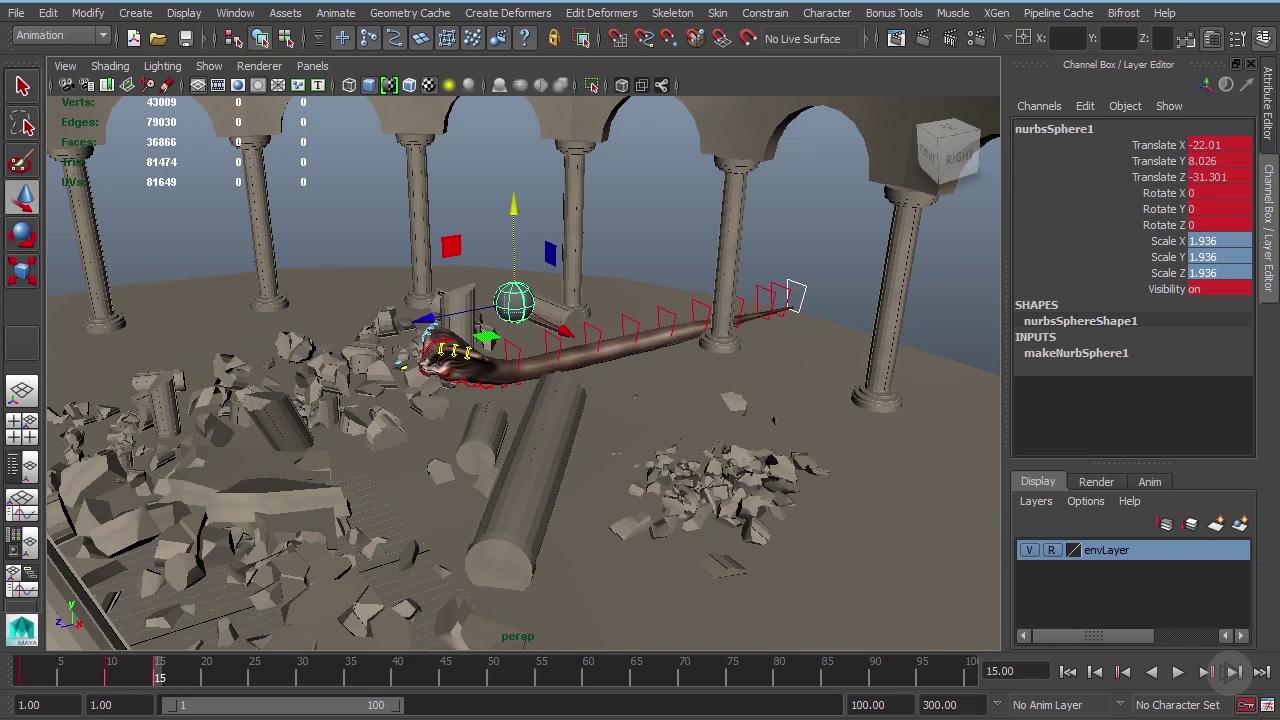
Play back the sphere's rise and hold from frame 1 to frame 15 to check its timing.
{"action": "left_click", "coordinate": [14, 677]}
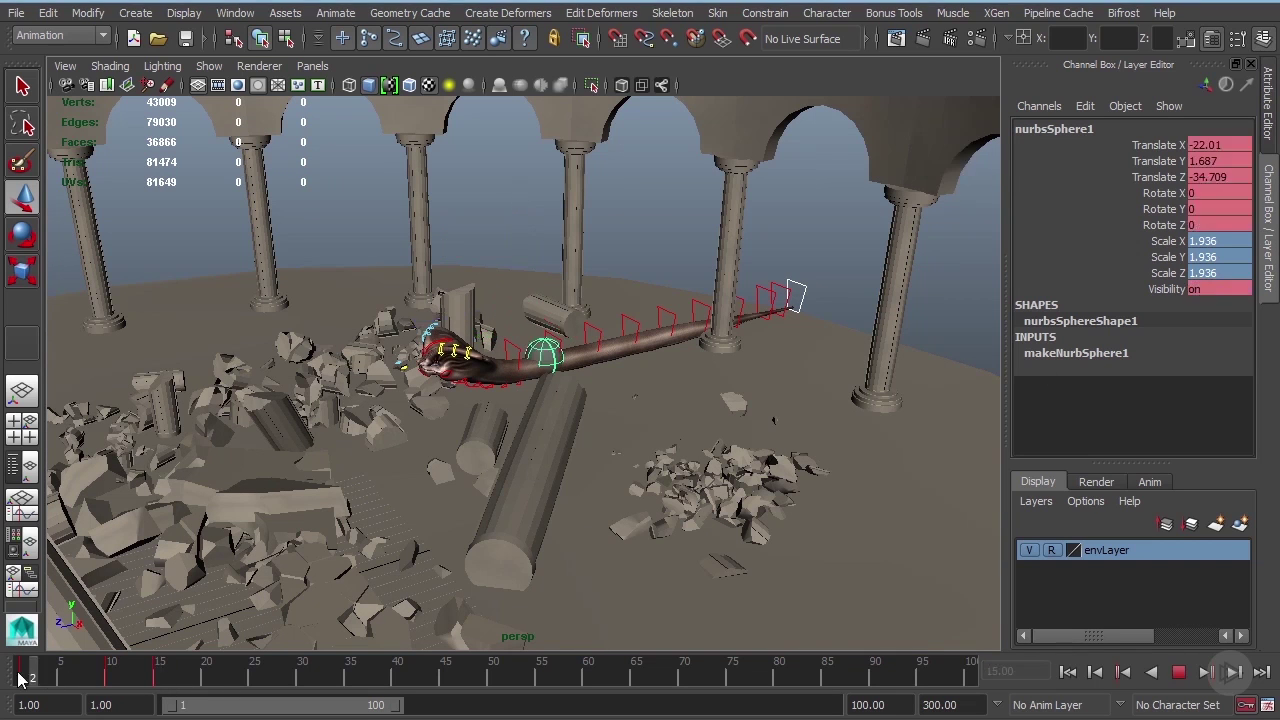
{"action": "key", "text": "alt+v"}
{"action": "key", "text": "alt+v"}
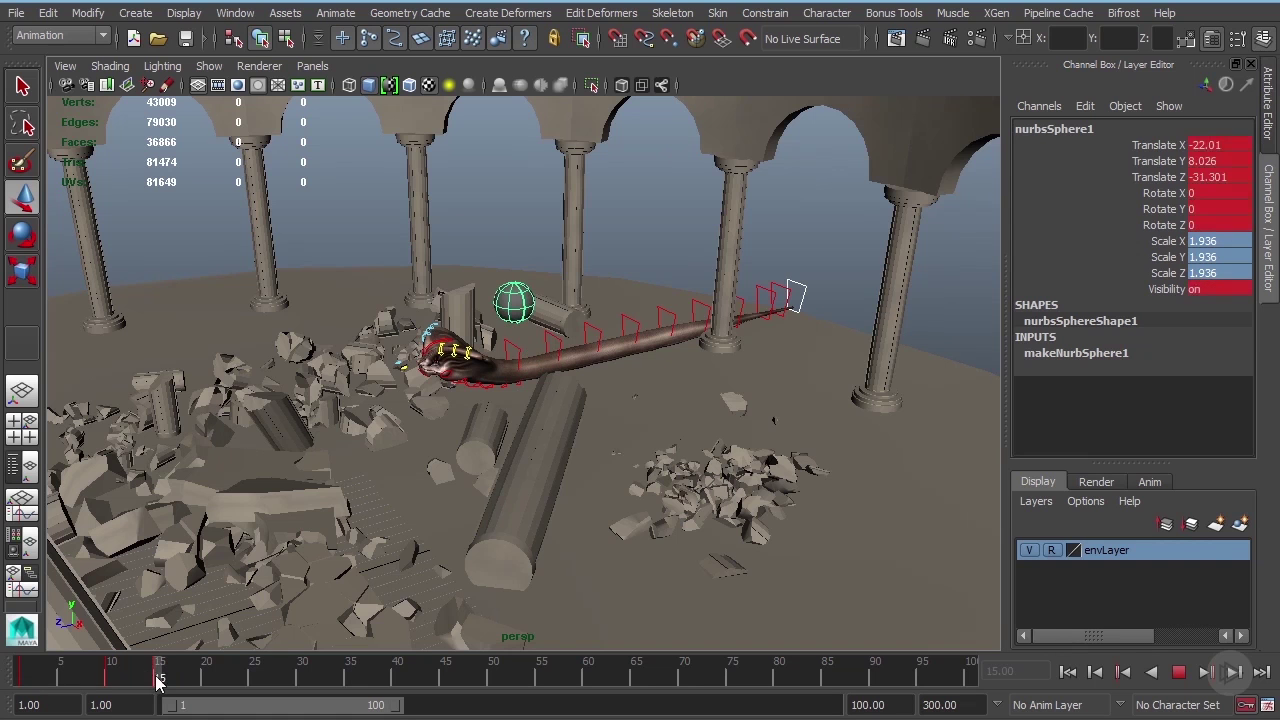
{"action": "key", "text": "alt+v"}
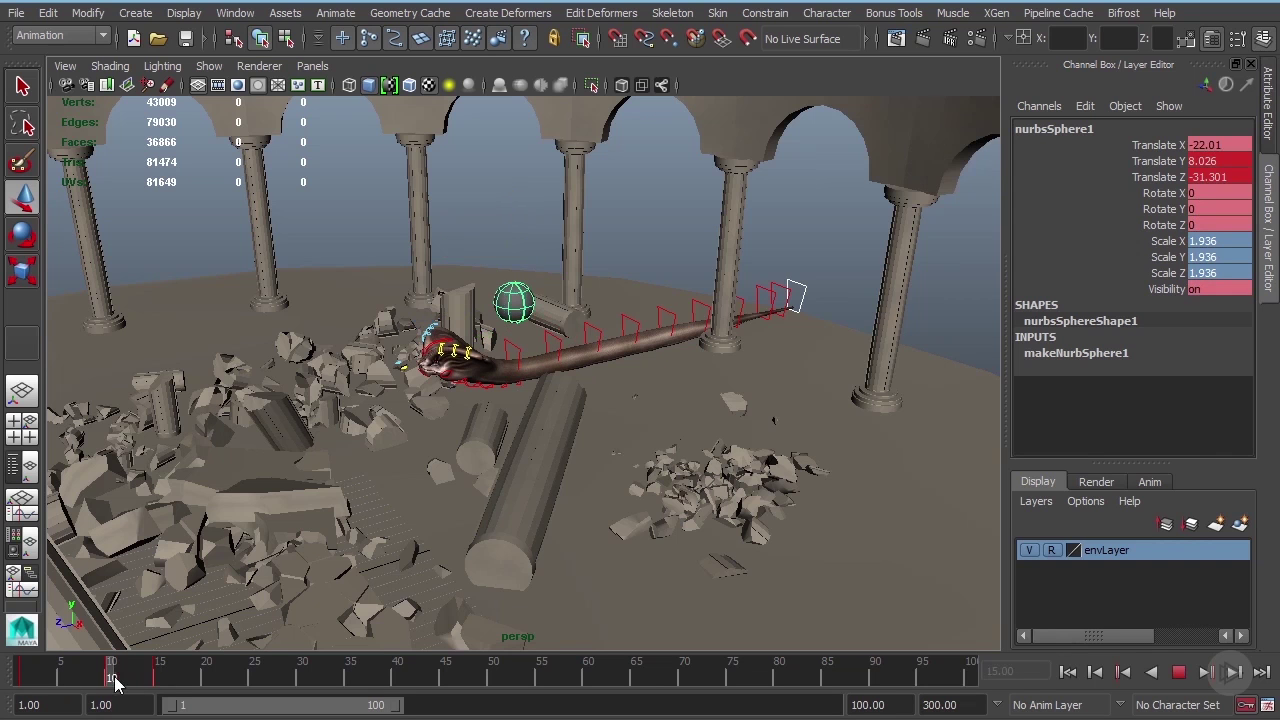
{"action": "key", "text": "alt+v"}
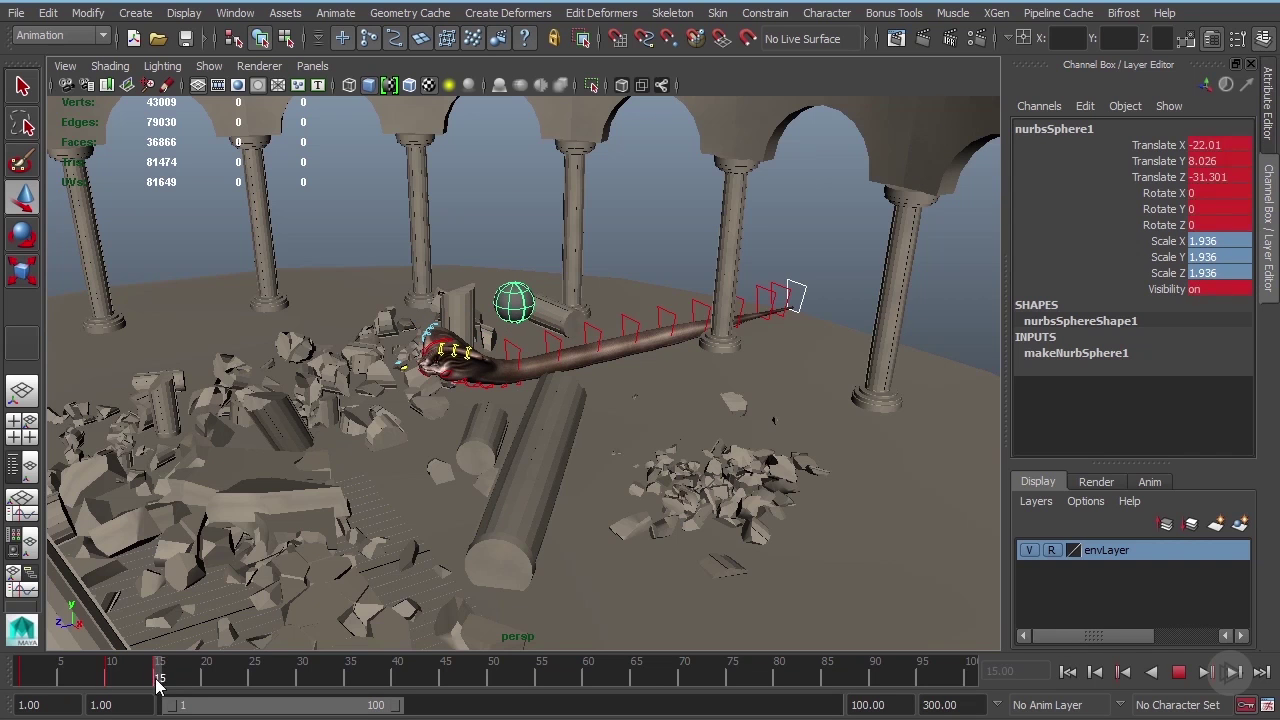
Retime the sphere's hold keyframe from frame 15 to frame 18 and play the result.
{"action": "left_click_drag", "start_coordinate": [340, 535], "coordinate": [412, 545], "text": "alt"}
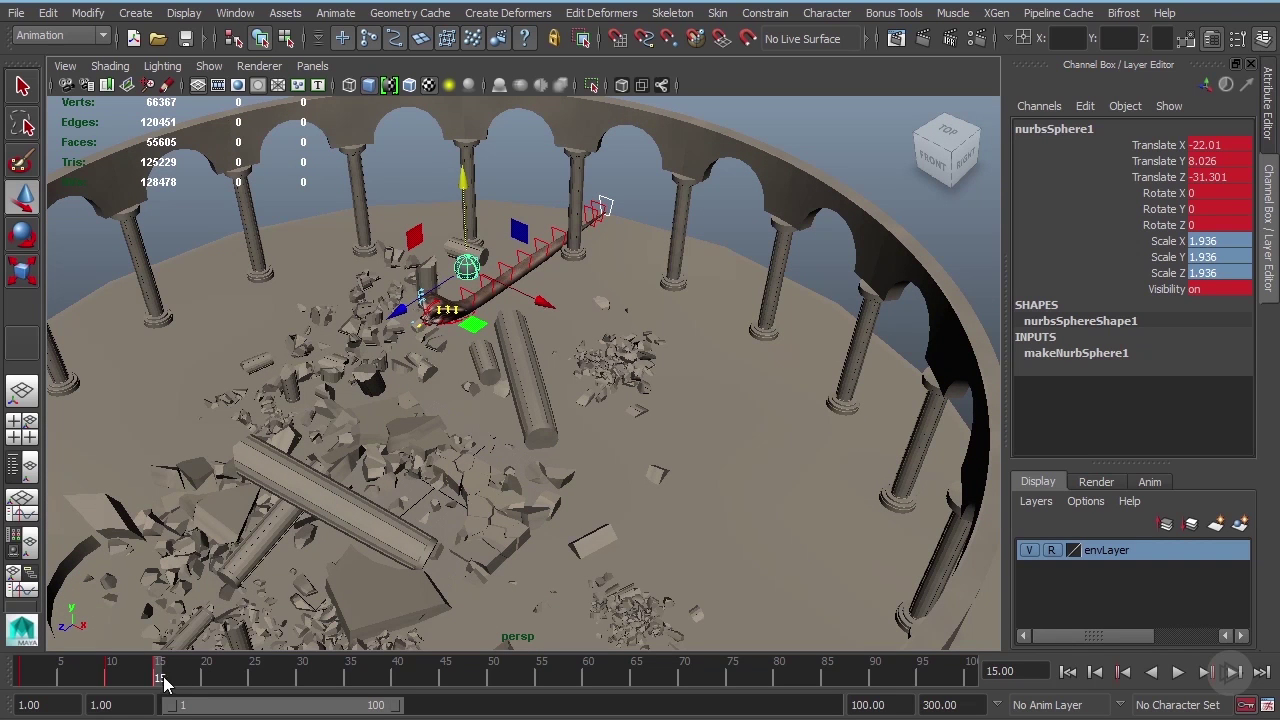
{"action": "mouse_move", "coordinate": [165, 681]}
{"action": "left_mouse_down"}
{"action": "mouse_move", "coordinate": [666, 684]}
{"action": "mouse_move", "coordinate": [160, 679]}
{"action": "mouse_move", "coordinate": [191, 678]}
{"action": "mouse_move", "coordinate": [170, 682]}
{"action": "left_mouse_up"}
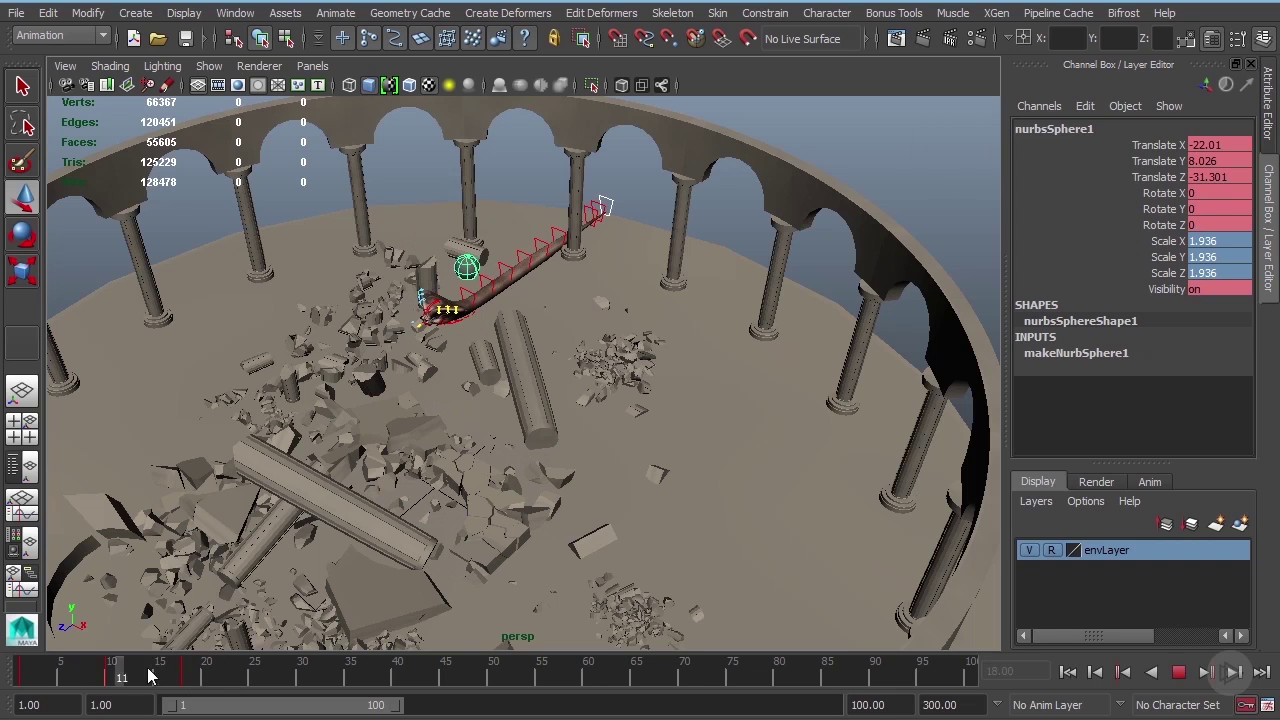
{"action": "left_click", "coordinate": [188, 678]}
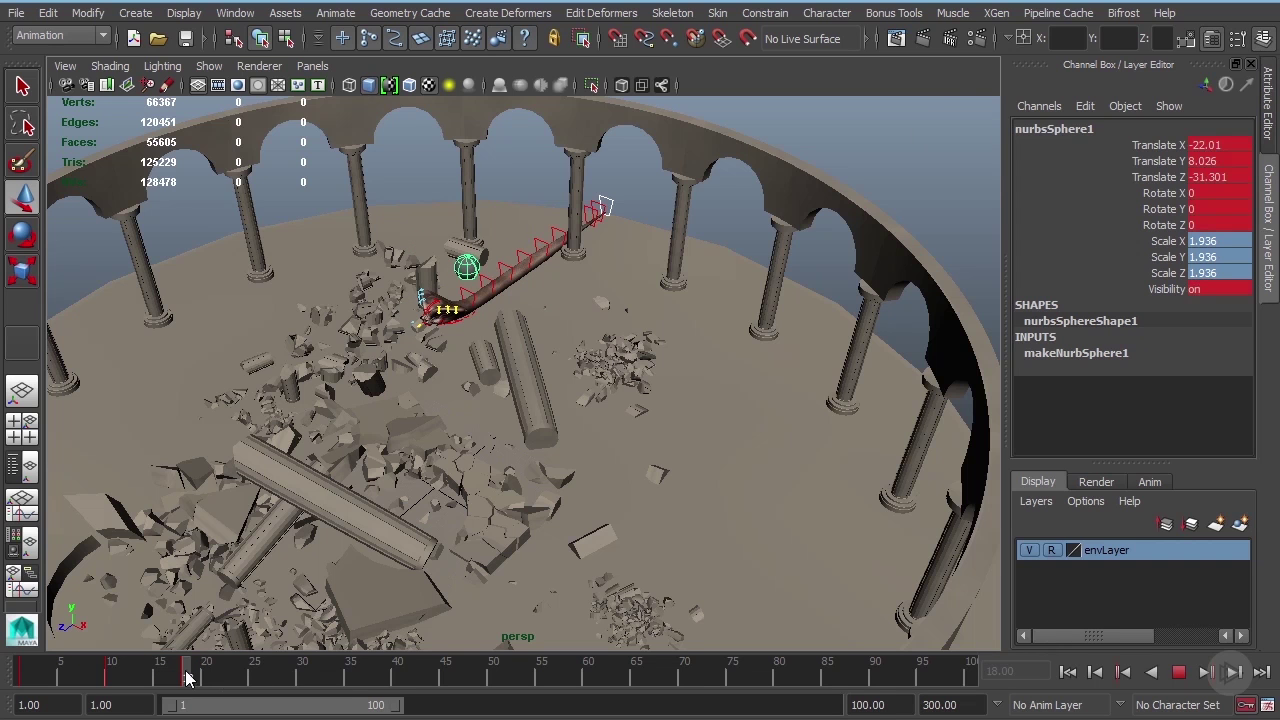
Play the timeline past frame 18 to time the sphere's next move, stopping at frame 50.
{"action": "left_click", "coordinate": [1180, 674]}
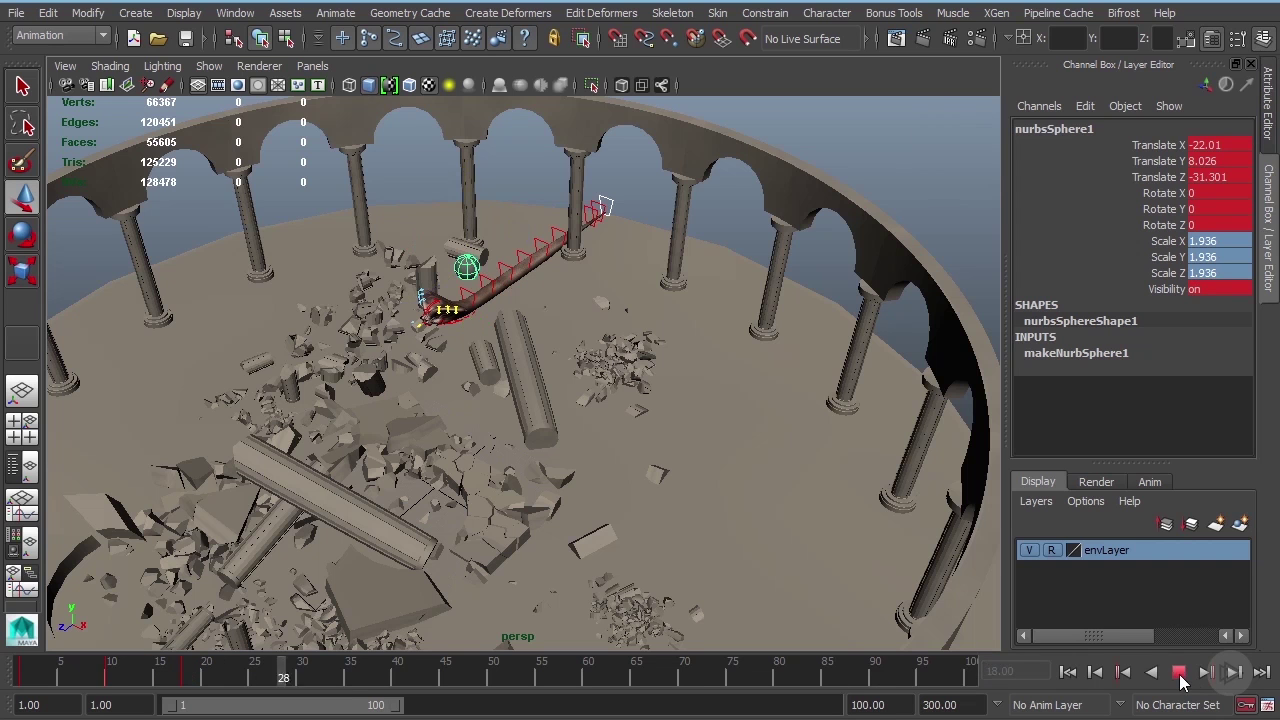
{"action": "left_click", "coordinate": [1180, 674]}
{"action": "key", "text": "alt+v"}
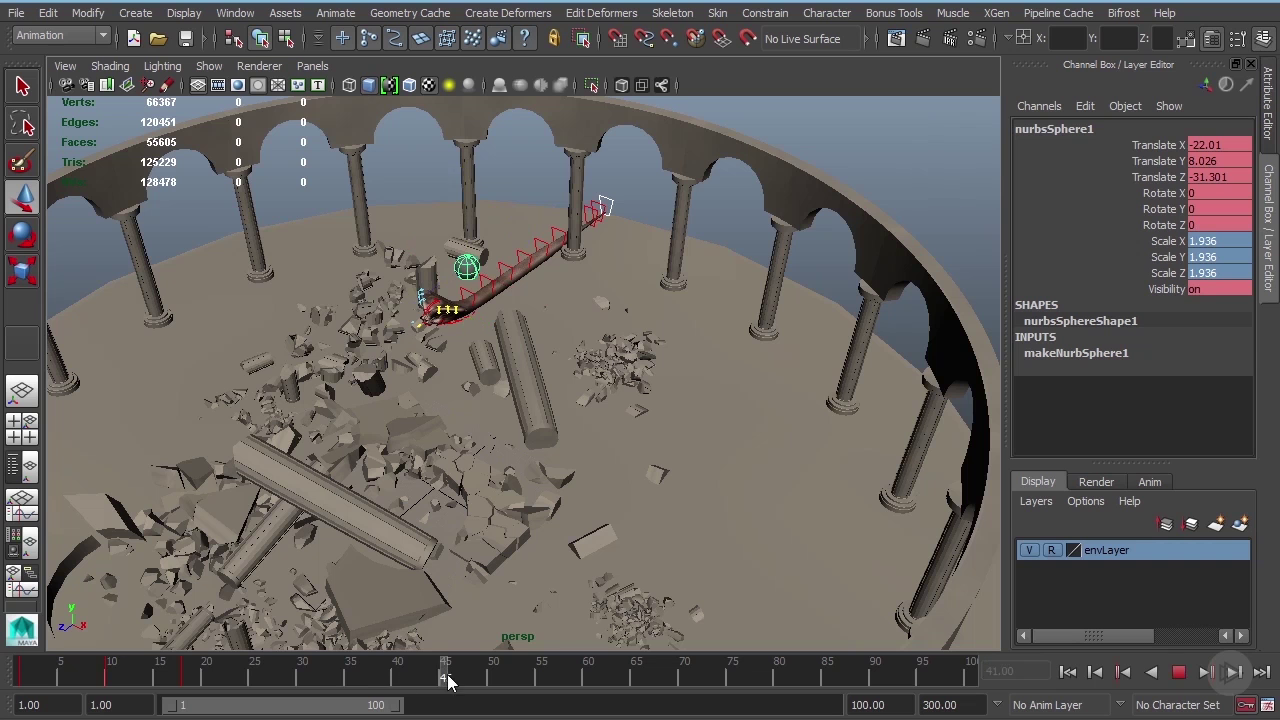
{"action": "key", "text": "alt+v"}
{"action": "mouse_move", "coordinate": [581, 572]}
{"action": "left_mouse_down", "text": "alt"}
{"action": "mouse_move", "coordinate": [588, 549]}
{"action": "mouse_move", "coordinate": [585, 560]}
{"action": "left_mouse_up", "text": "alt"}
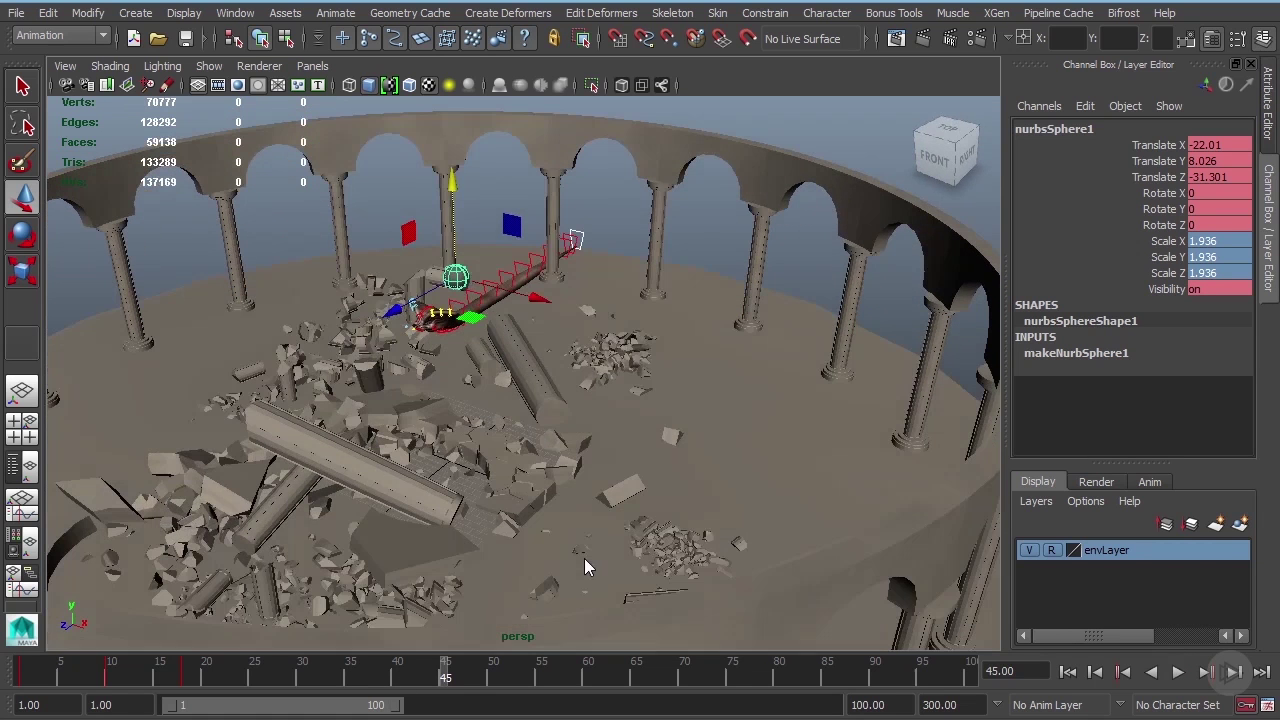
{"action": "key", "text": "alt+v"}
{"action": "key", "text": "alt+v"}
At frame 50, move the sphere across the floor to the rubble at about X -4.54, Z 3.92.
{"action": "left_click_drag", "start_coordinate": [568, 510], "coordinate": [561, 516], "text": "alt"}
{"action": "left_click_drag", "start_coordinate": [548, 433], "coordinate": [524, 400], "text": "alt"}
{"action": "left_click_drag", "start_coordinate": [481, 309], "coordinate": [414, 582]}
Refine the sphere's frame 50 position beside the leaning fallen column to about X -1.35, Y 5.64, Z 3.11.
{"action": "left_click_drag", "start_coordinate": [483, 563], "coordinate": [442, 437], "text": "alt"}
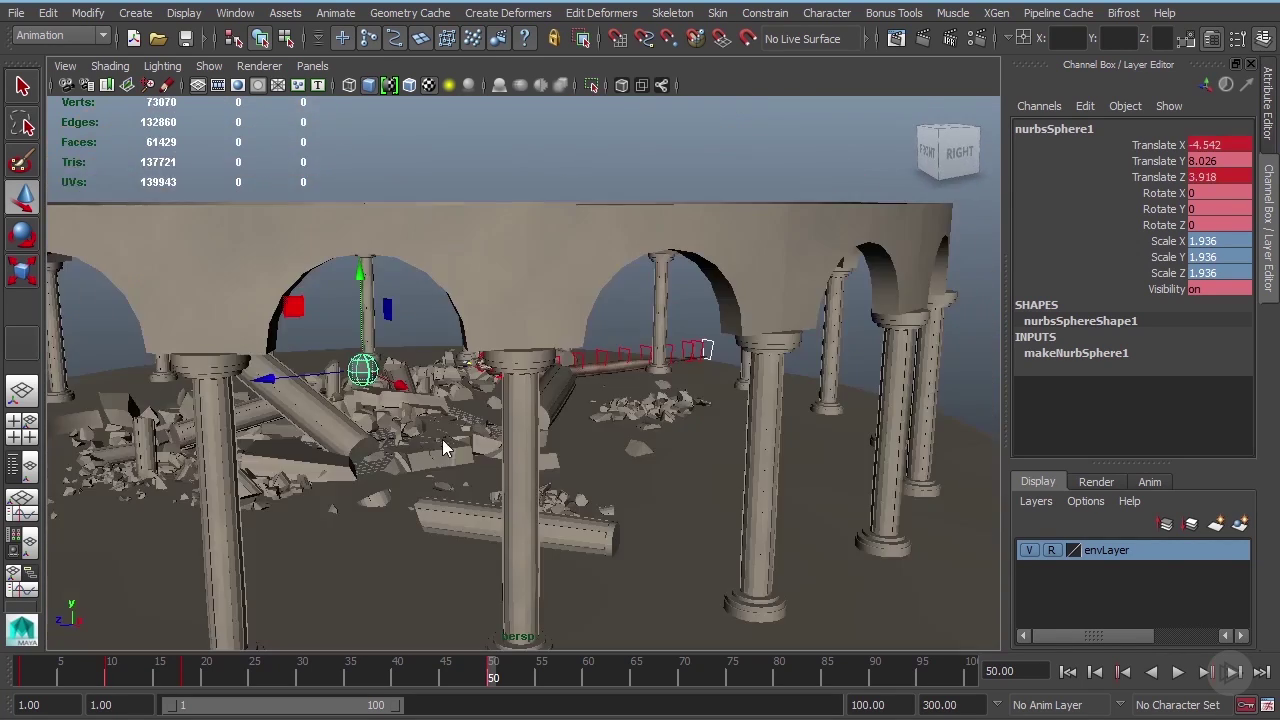
{"action": "right_click_drag", "start_coordinate": [442, 437], "coordinate": [551, 424], "text": "alt"}
{"action": "left_click_drag", "start_coordinate": [551, 424], "coordinate": [560, 382], "text": "alt"}
{"action": "right_click_drag", "start_coordinate": [560, 382], "coordinate": [497, 336], "text": "alt"}
{"action": "left_click_drag", "start_coordinate": [497, 336], "coordinate": [500, 277], "text": "alt"}
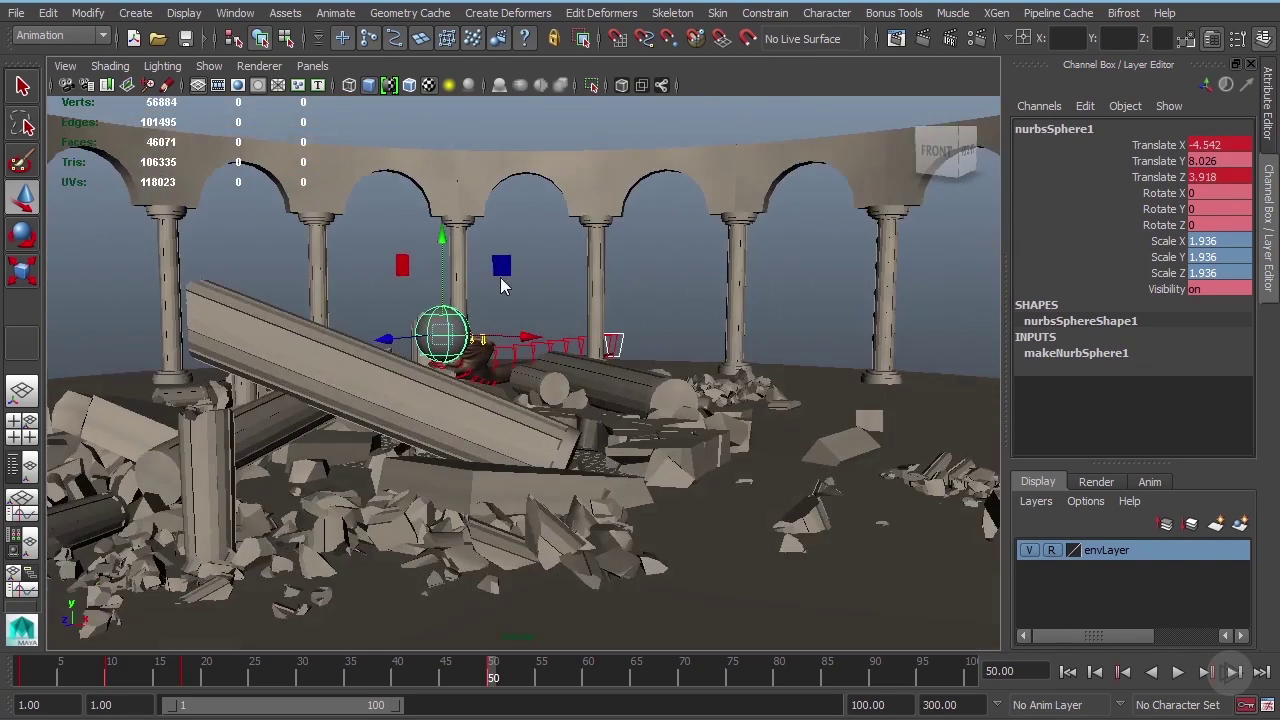
{"action": "left_click_drag", "start_coordinate": [445, 240], "coordinate": [440, 490]}
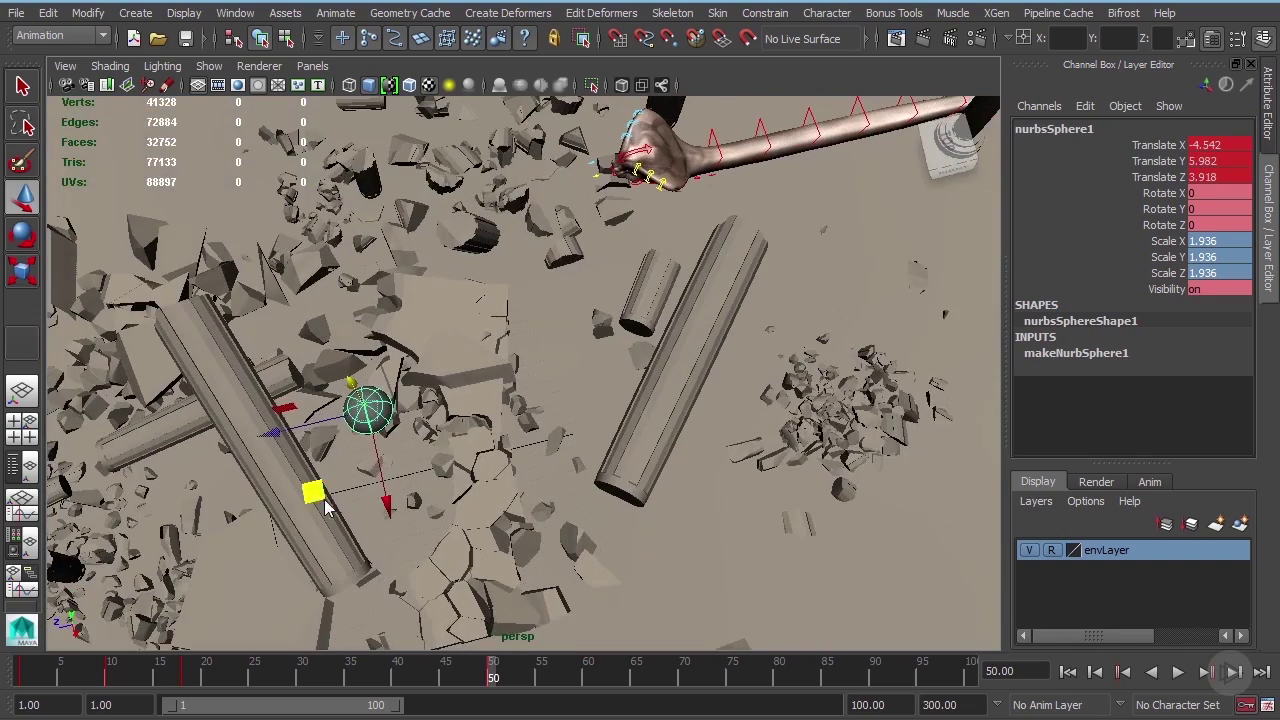
{"action": "left_click_drag", "start_coordinate": [316, 498], "coordinate": [601, 406]}
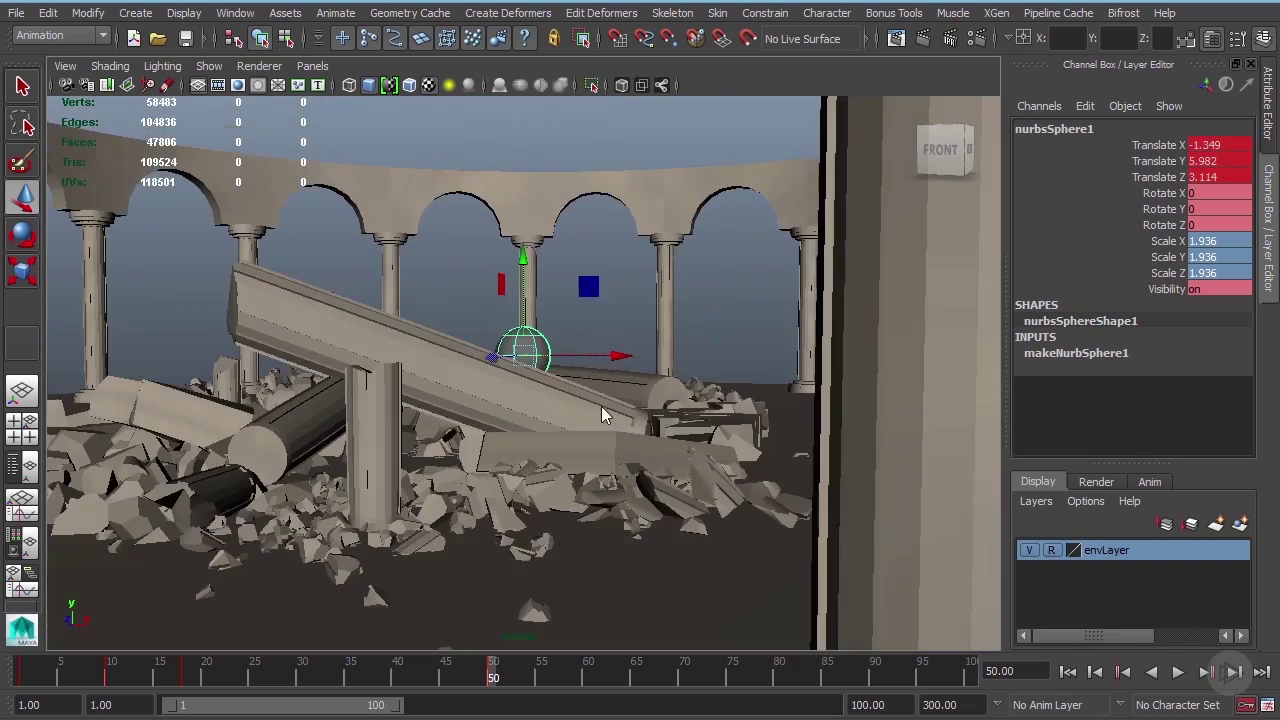
{"action": "left_click_drag", "start_coordinate": [520, 262], "coordinate": [521, 269]}
Scrub through the sphere's travel after frame 18 and shift its frame 50 keyframe to frame 53.
{"action": "left_click_drag", "start_coordinate": [593, 344], "coordinate": [620, 458], "text": "alt"}
{"action": "left_click_drag", "start_coordinate": [618, 513], "coordinate": [574, 524], "text": "alt"}
{"action": "left_click_drag", "start_coordinate": [483, 678], "coordinate": [217, 647]}
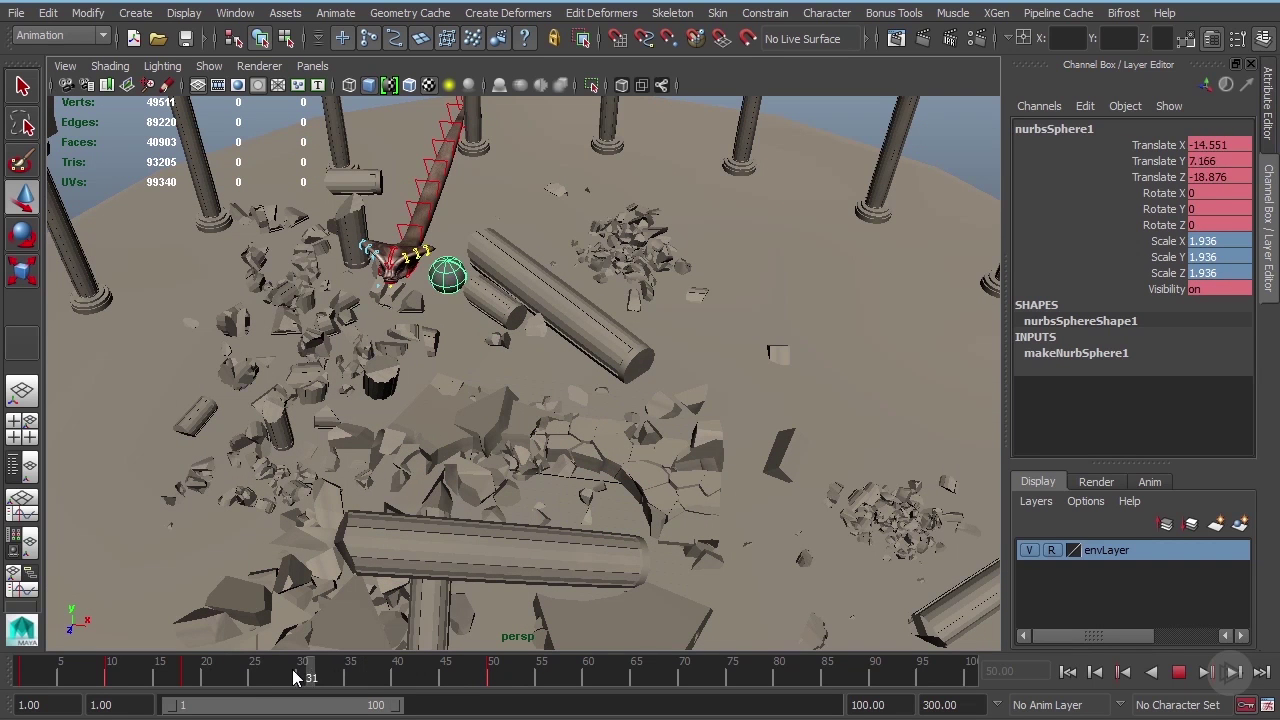
{"action": "left_click_drag", "start_coordinate": [296, 678], "coordinate": [198, 683]}
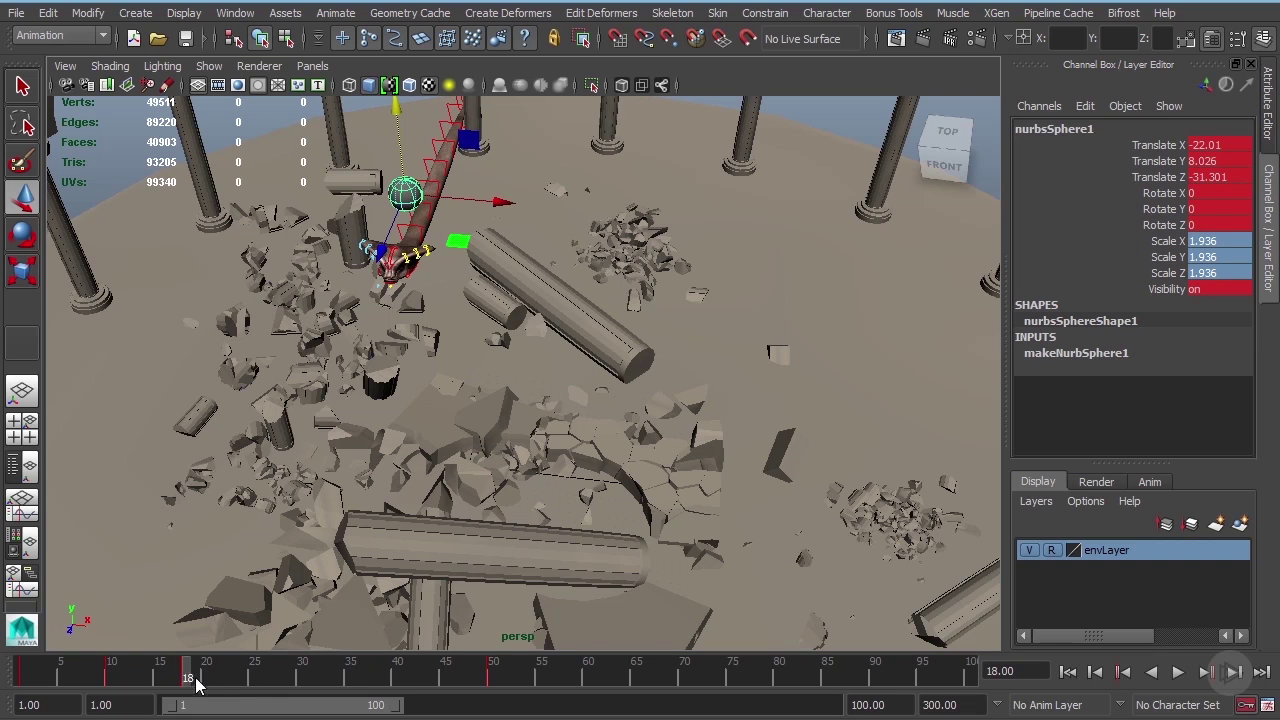
{"action": "left_click", "coordinate": [492, 684]}
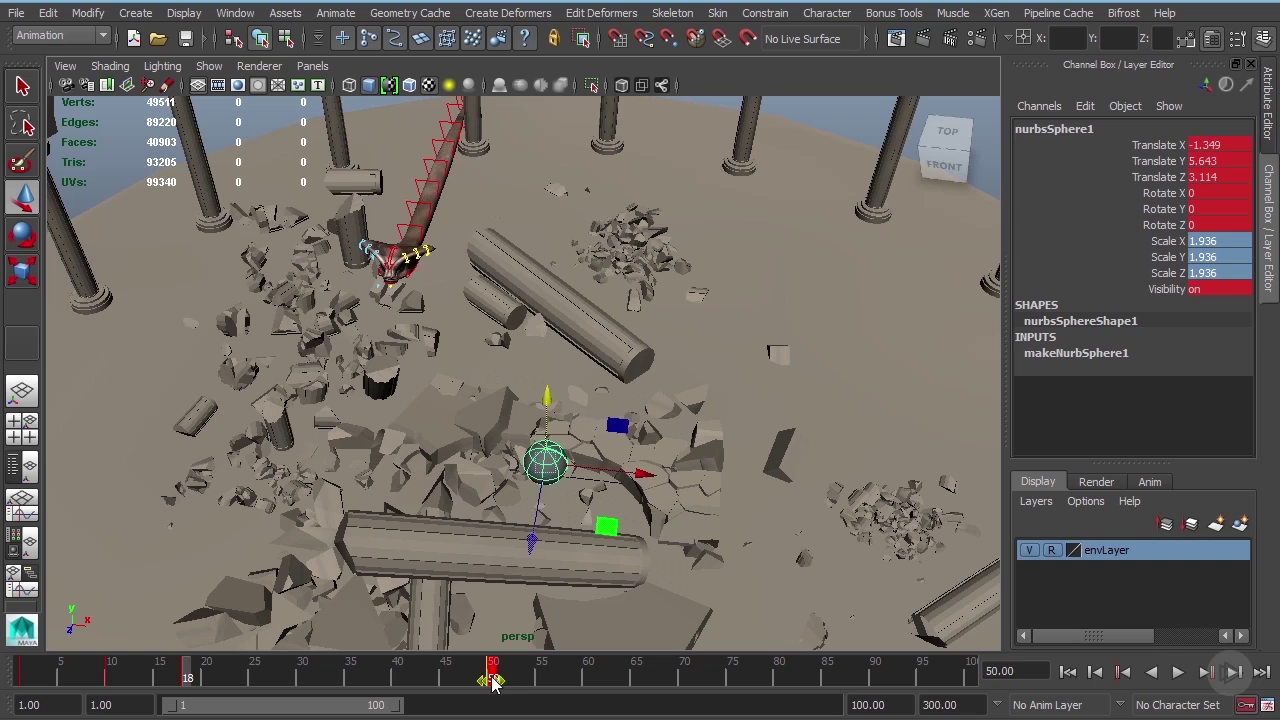
{"action": "left_click_drag", "start_coordinate": [492, 684], "coordinate": [512, 686]}
{"action": "left_click_drag", "start_coordinate": [424, 679], "coordinate": [195, 678]}
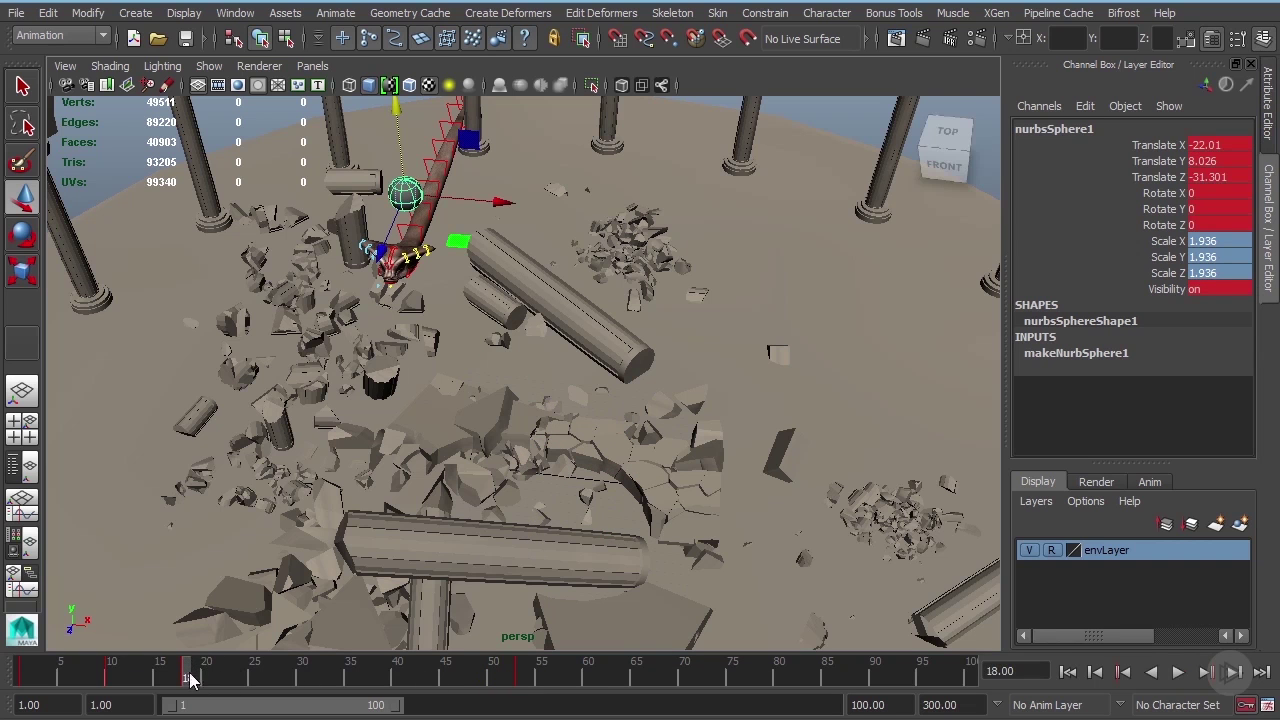
Swing the sphere's path sideways at frame 25, and place it at about X -8.37, Z -13.01 at frame 33.
{"action": "left_click_drag", "start_coordinate": [188, 684], "coordinate": [253, 682]}
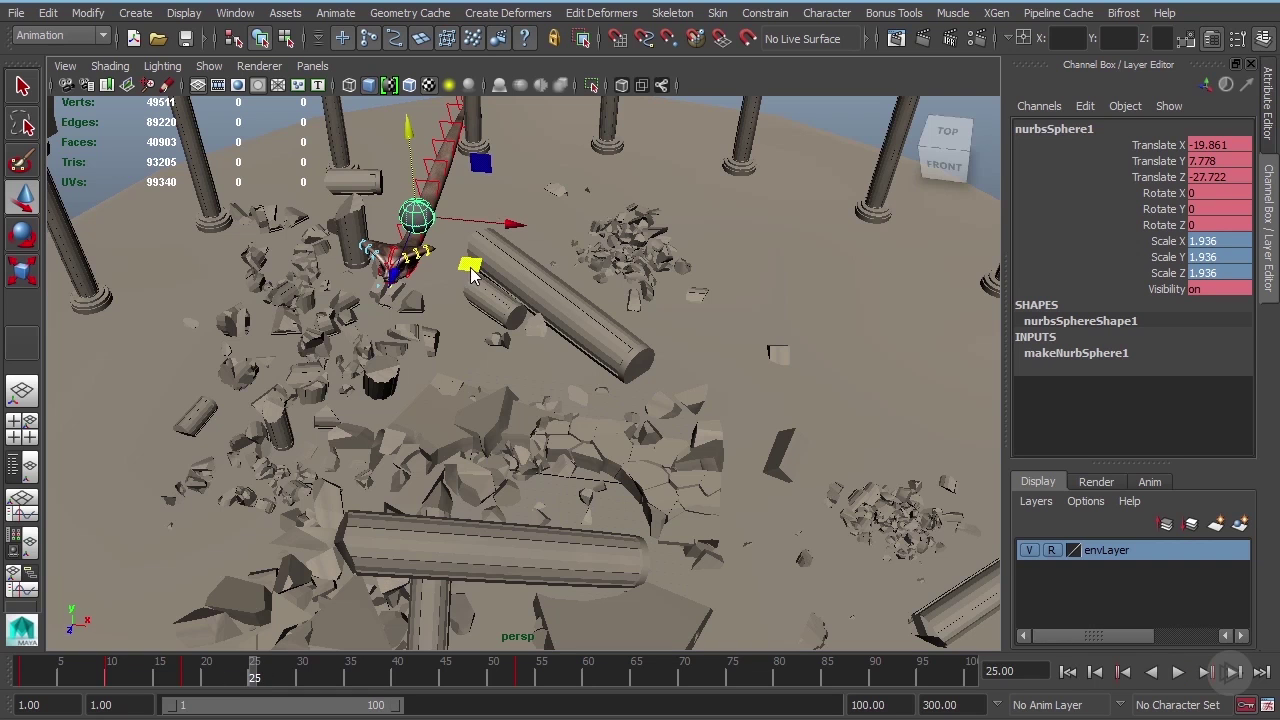
{"action": "left_click_drag", "start_coordinate": [475, 275], "coordinate": [381, 299]}
{"action": "left_click_drag", "start_coordinate": [277, 679], "coordinate": [331, 680]}
{"action": "left_click_drag", "start_coordinate": [412, 360], "coordinate": [567, 378]}
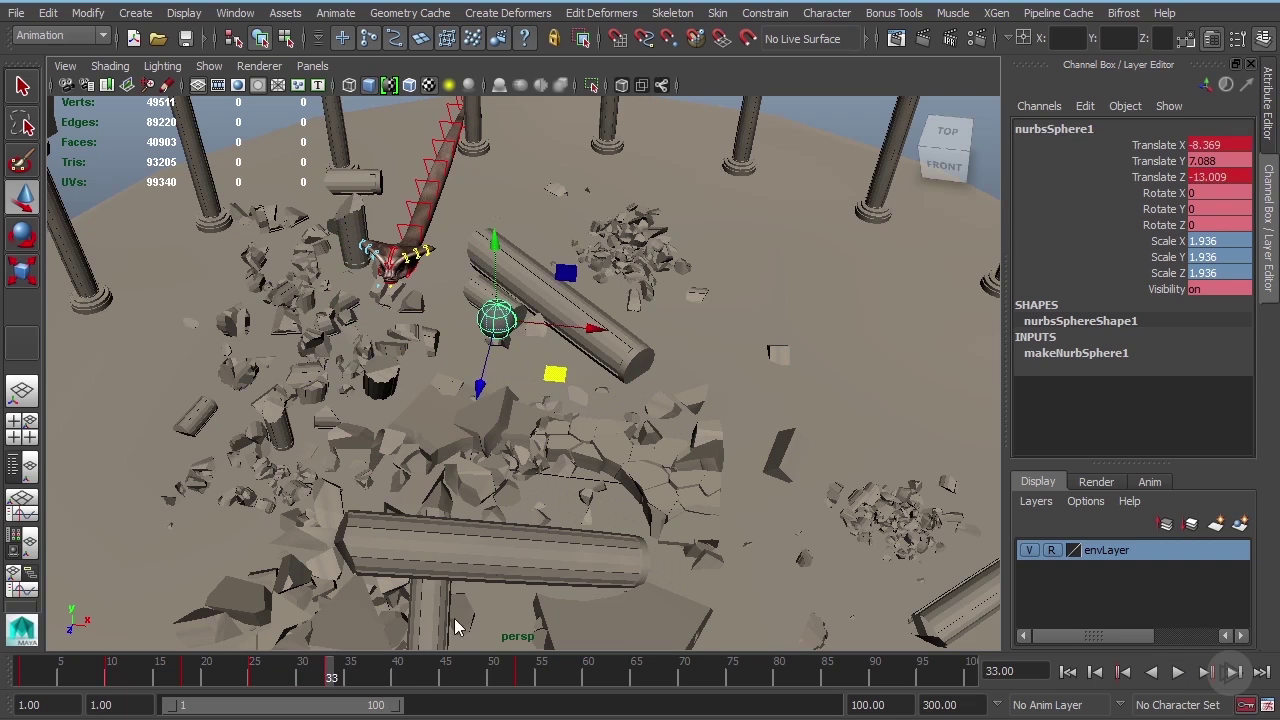
Place the sphere at about X -15.89, Z 0.31 at frame 40 and X -1.56, Z 0.75 at frame 47, and play the path.
{"action": "left_click_drag", "start_coordinate": [331, 683], "coordinate": [398, 683]}
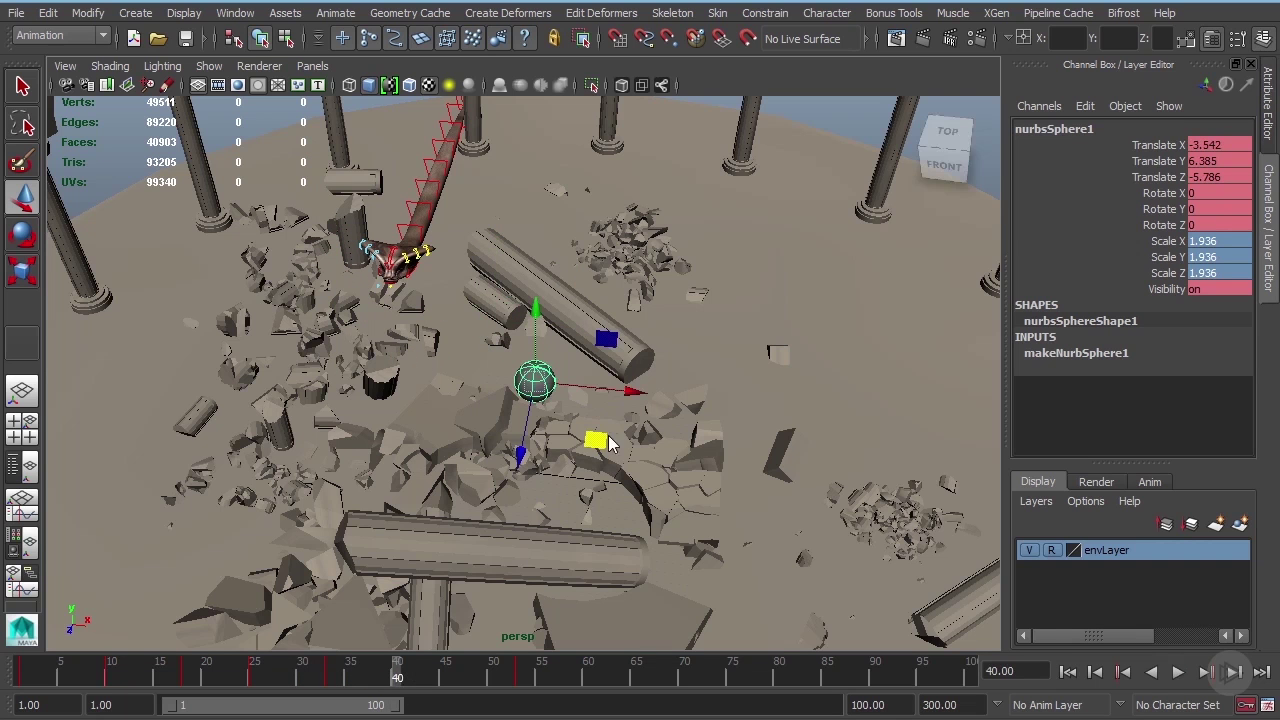
{"action": "left_click_drag", "start_coordinate": [551, 446], "coordinate": [422, 478]}
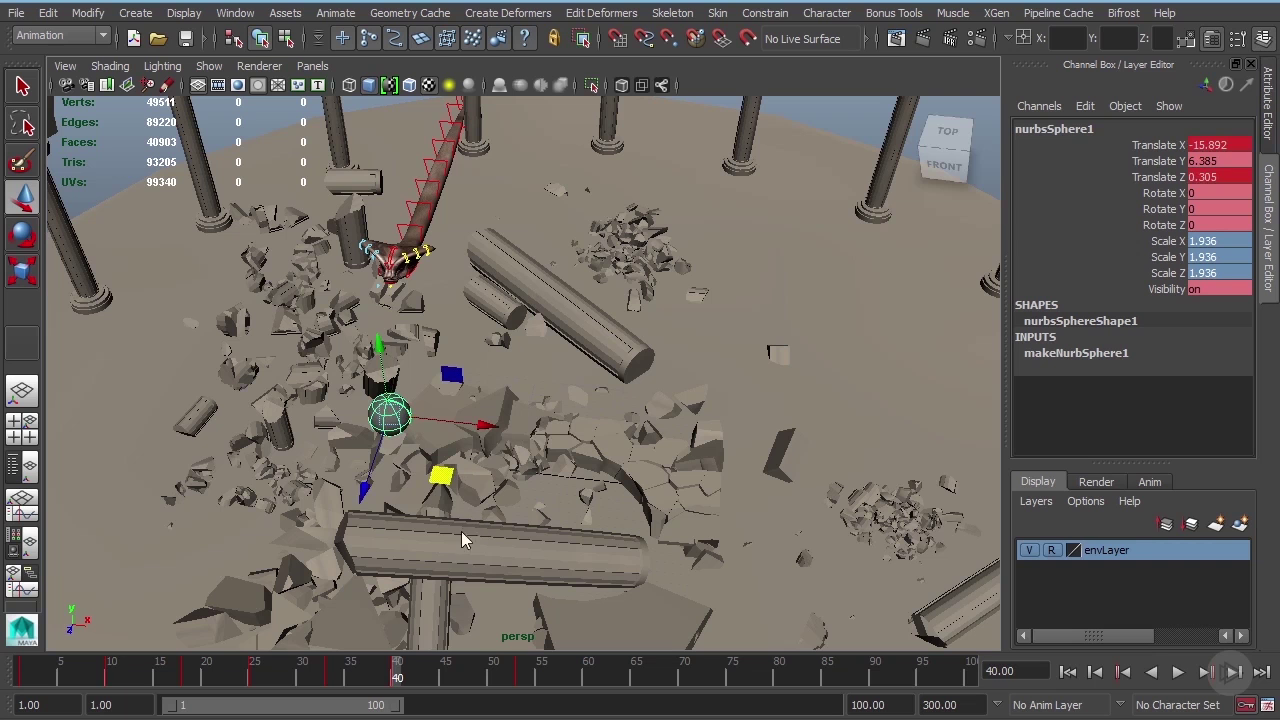
{"action": "left_click_drag", "start_coordinate": [406, 680], "coordinate": [465, 678]}
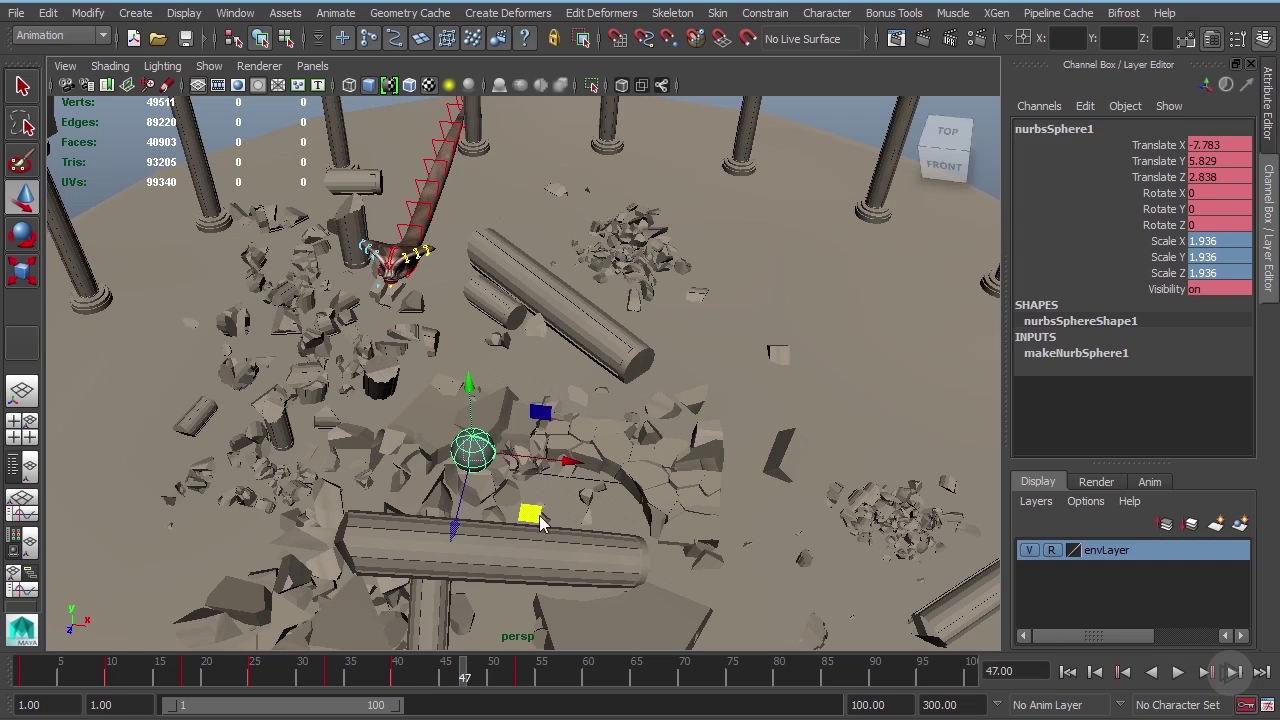
{"action": "left_click_drag", "start_coordinate": [549, 513], "coordinate": [612, 513]}
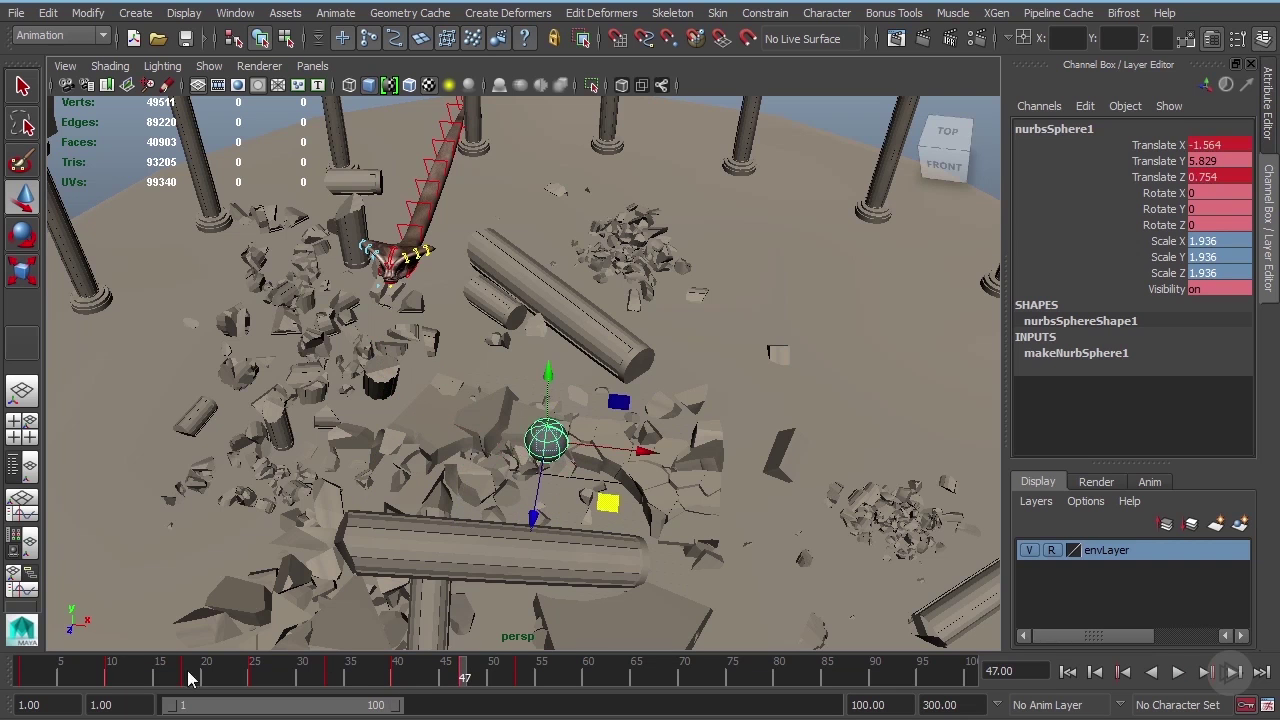
{"action": "key", "text": "alt+v"}
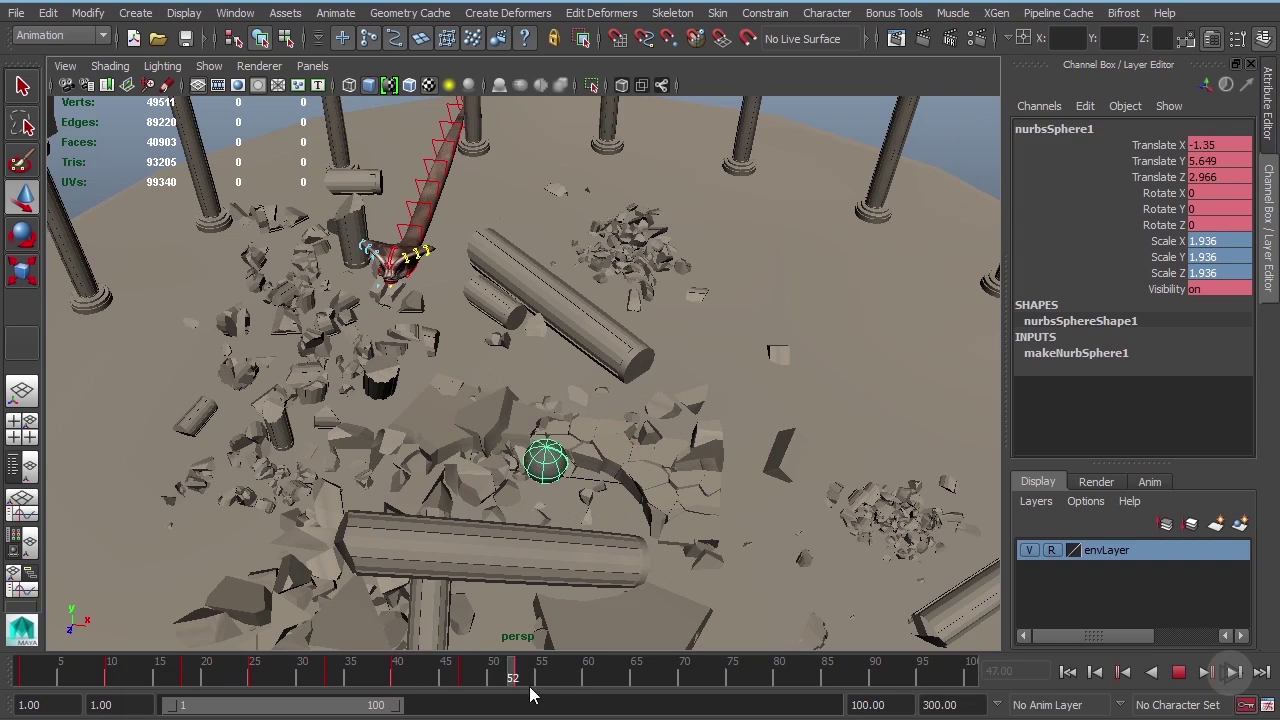
Raise the sphere above the rubble at frame 53, placing it at about X -0.53, Y 10.37, Z 7.01.
{"action": "left_click_drag", "start_coordinate": [530, 687], "coordinate": [522, 682]}
{"action": "left_click_drag", "start_coordinate": [569, 576], "coordinate": [348, 349], "text": "alt"}
{"action": "middle_click_drag", "start_coordinate": [331, 297], "coordinate": [292, 250]}
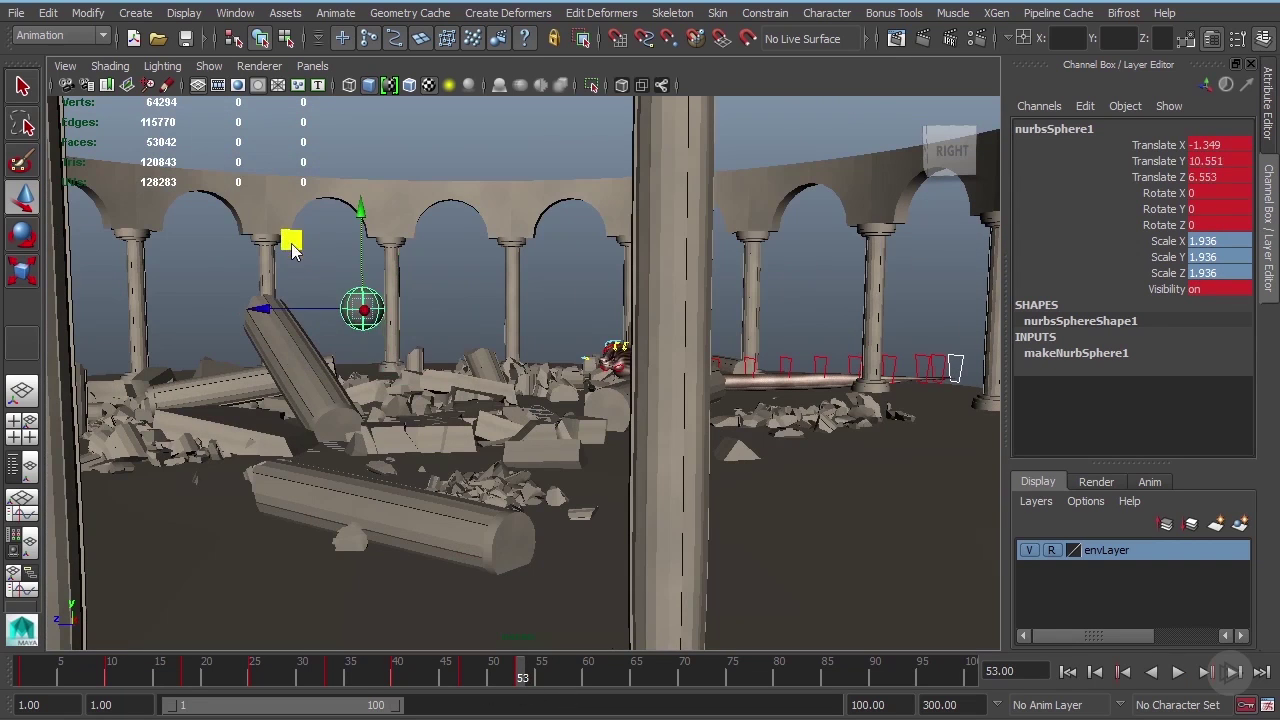
{"action": "left_click_drag", "start_coordinate": [365, 346], "coordinate": [503, 410], "text": "alt"}
{"action": "key", "text": "ctrl+z"}
{"action": "mouse_move", "coordinate": [519, 676]}
{"action": "left_mouse_down"}
{"action": "mouse_move", "coordinate": [456, 676]}
{"action": "mouse_move", "coordinate": [520, 675]}
{"action": "left_mouse_up"}
{"action": "left_click", "coordinate": [465, 677]}
{"action": "left_click_drag", "start_coordinate": [544, 524], "coordinate": [364, 508], "text": "alt"}
{"action": "left_click_drag", "start_coordinate": [328, 297], "coordinate": [594, 432]}
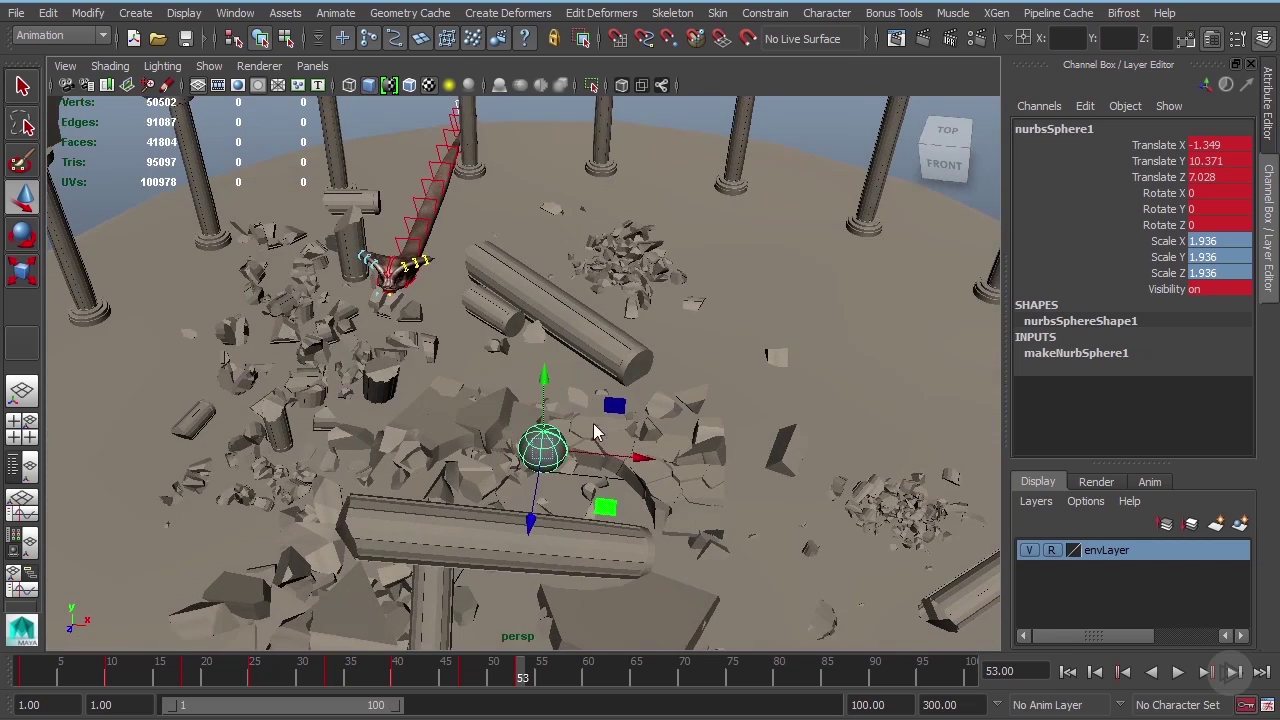
{"action": "left_click_drag", "start_coordinate": [613, 521], "coordinate": [738, 461]}
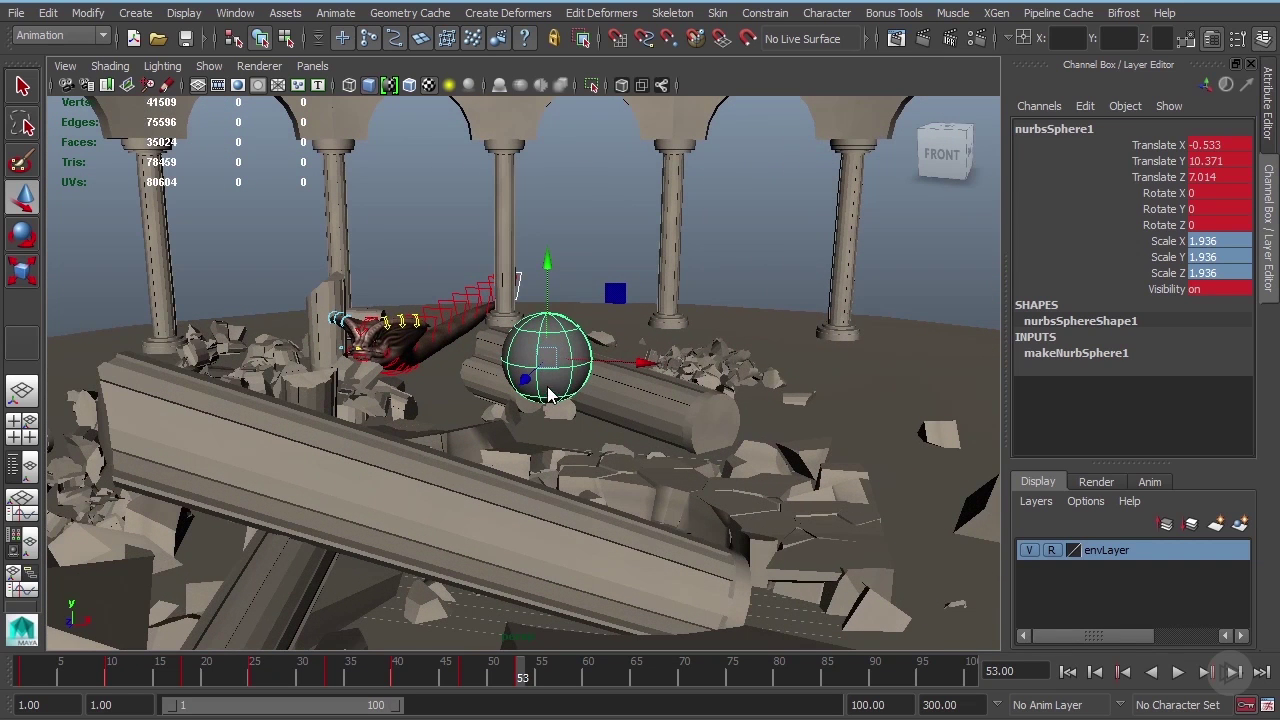
Make the sphere's Translate X, Y and Z animation curves linear in the Graph Editor, and return to the single perspective view.
{"action": "left_click", "coordinate": [24, 512]}
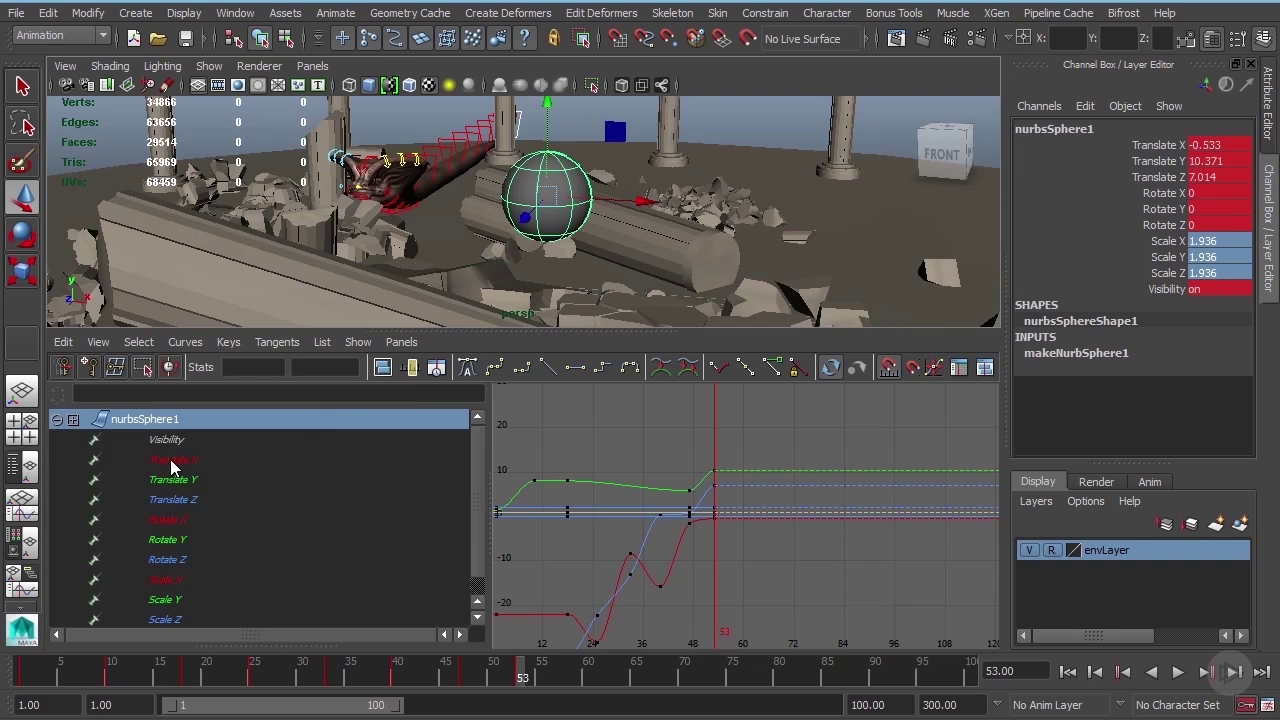
{"action": "left_click_drag", "start_coordinate": [172, 465], "coordinate": [293, 505]}
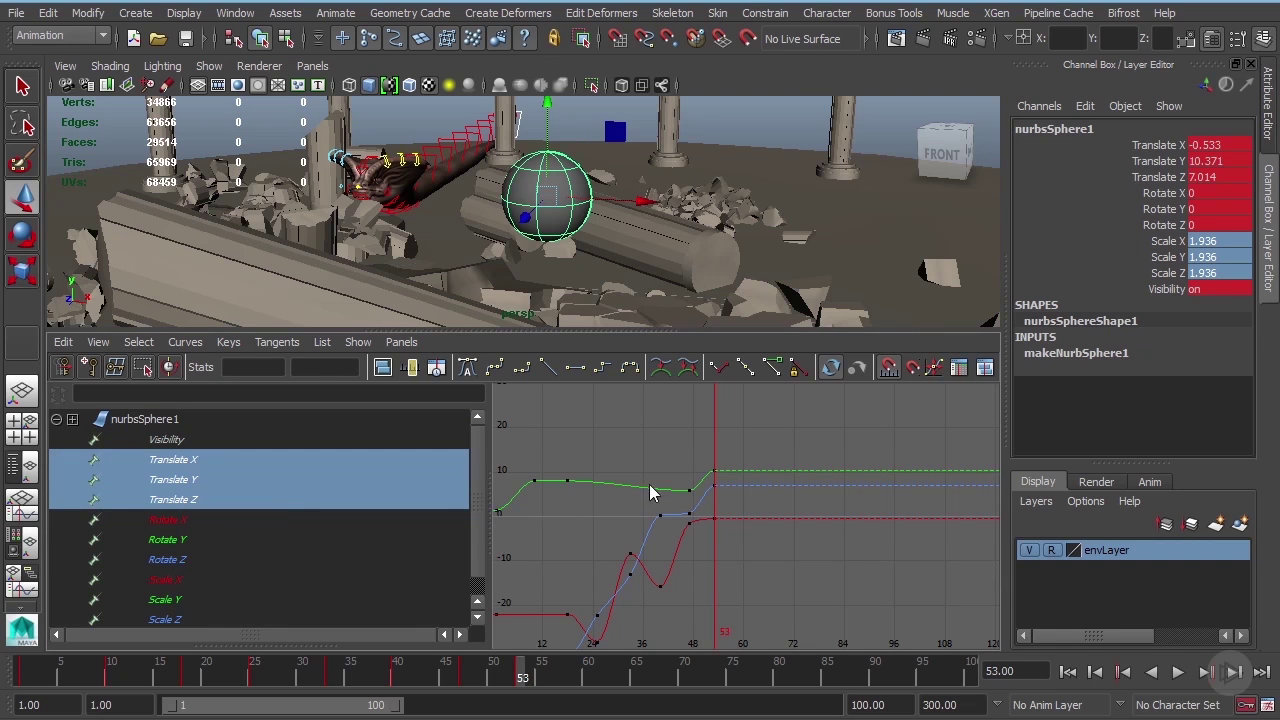
{"action": "key", "text": "f"}
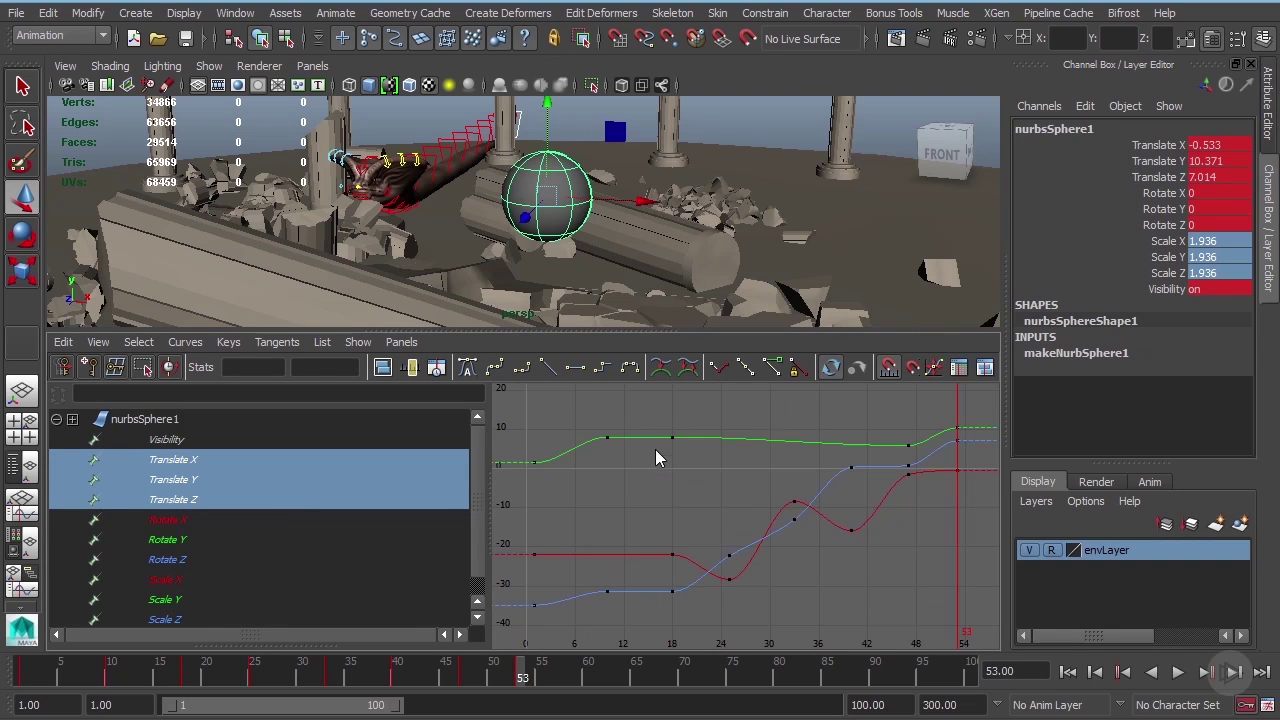
{"action": "left_click", "coordinate": [552, 369]}
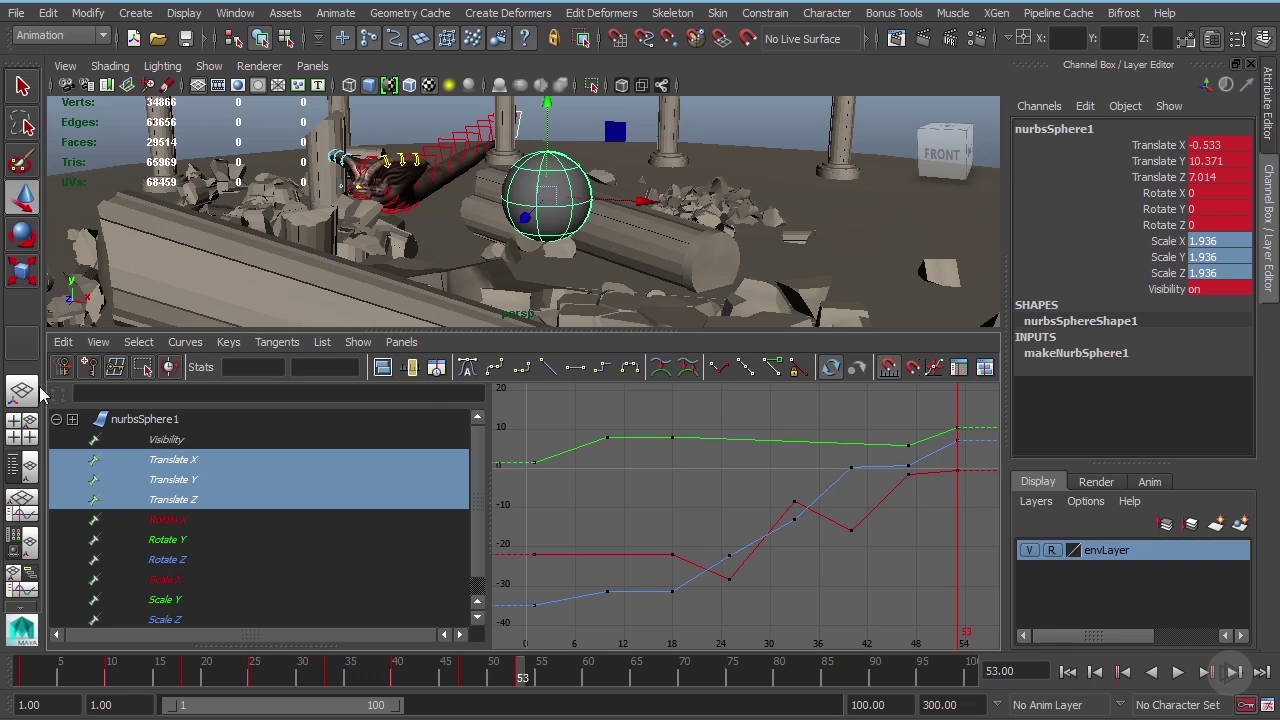
{"action": "left_click", "coordinate": [28, 392]}
{"action": "left_click", "coordinate": [590, 321]}
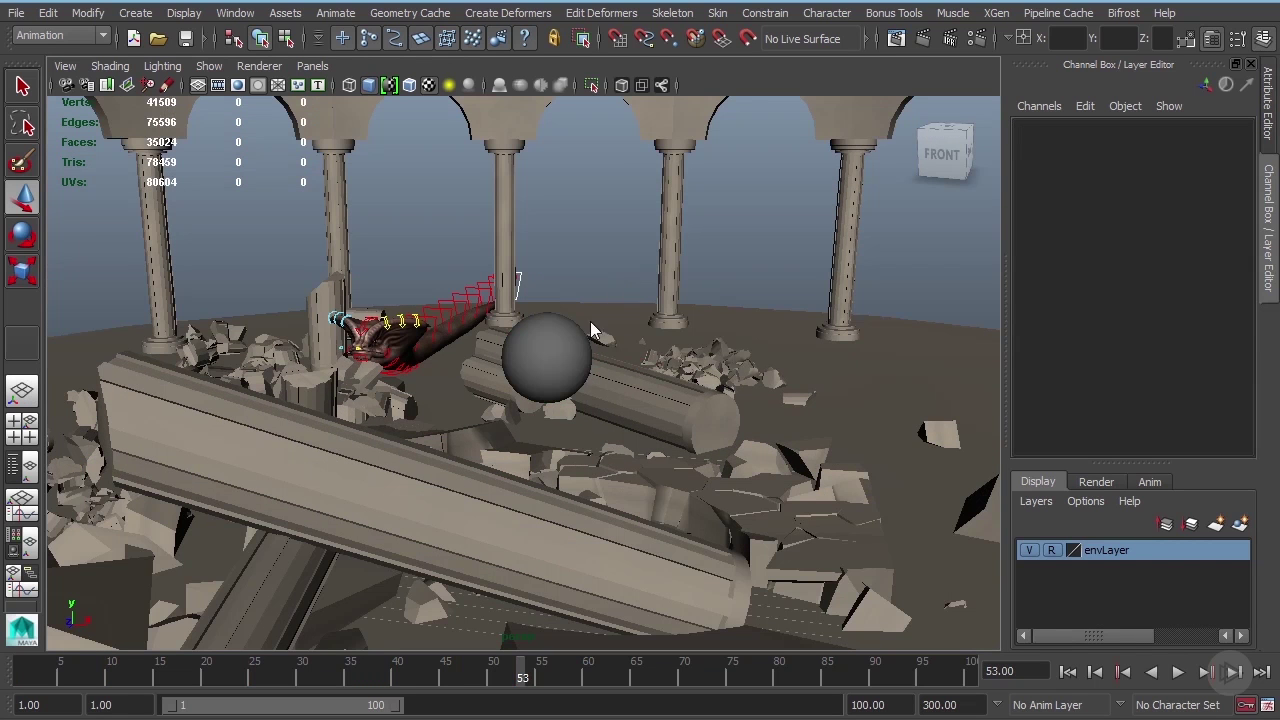
Play the sphere's animation from frame 1 and review the timing of its rise and weaving path.
{"action": "left_click_drag", "start_coordinate": [34, 674], "coordinate": [20, 706]}
{"action": "key", "text": "alt+v"}
{"action": "left_click", "coordinate": [1179, 673]}
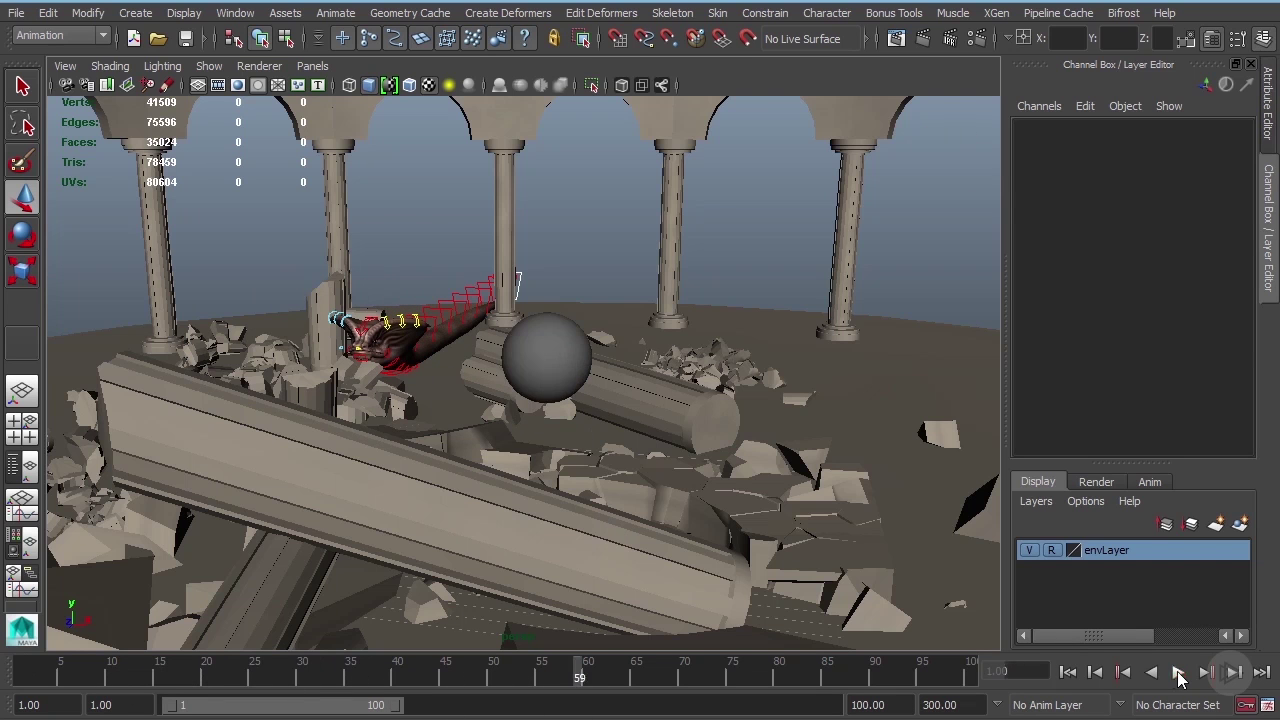
{"action": "left_click", "coordinate": [1179, 673]}
{"action": "left_click", "coordinate": [527, 393]}
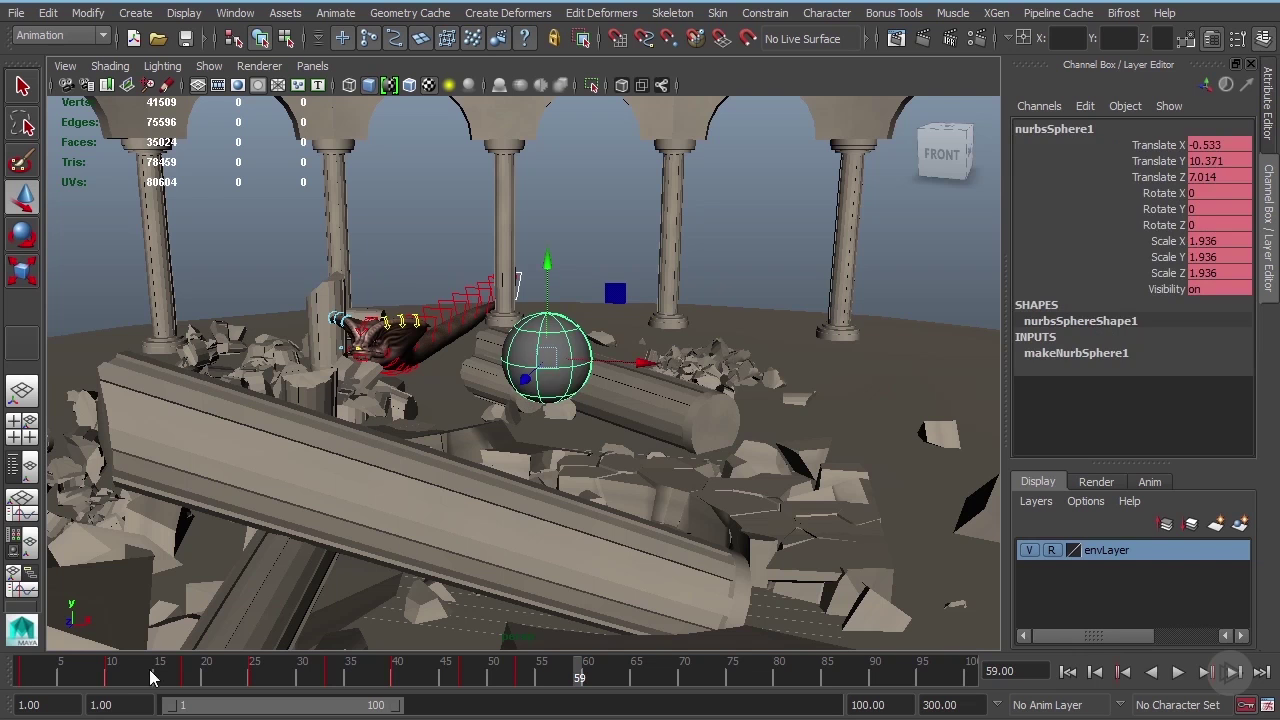
{"action": "left_click_drag", "start_coordinate": [150, 678], "coordinate": [18, 676]}
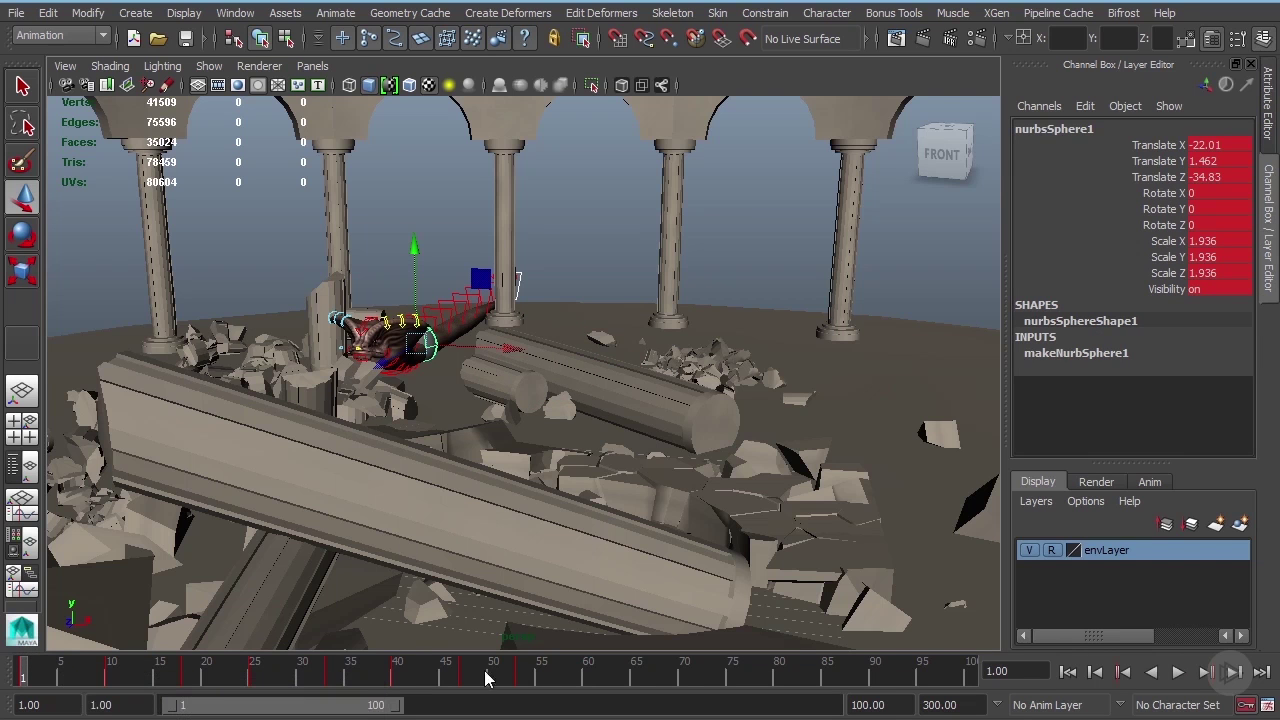
{"action": "key", "text": "alt+v"}
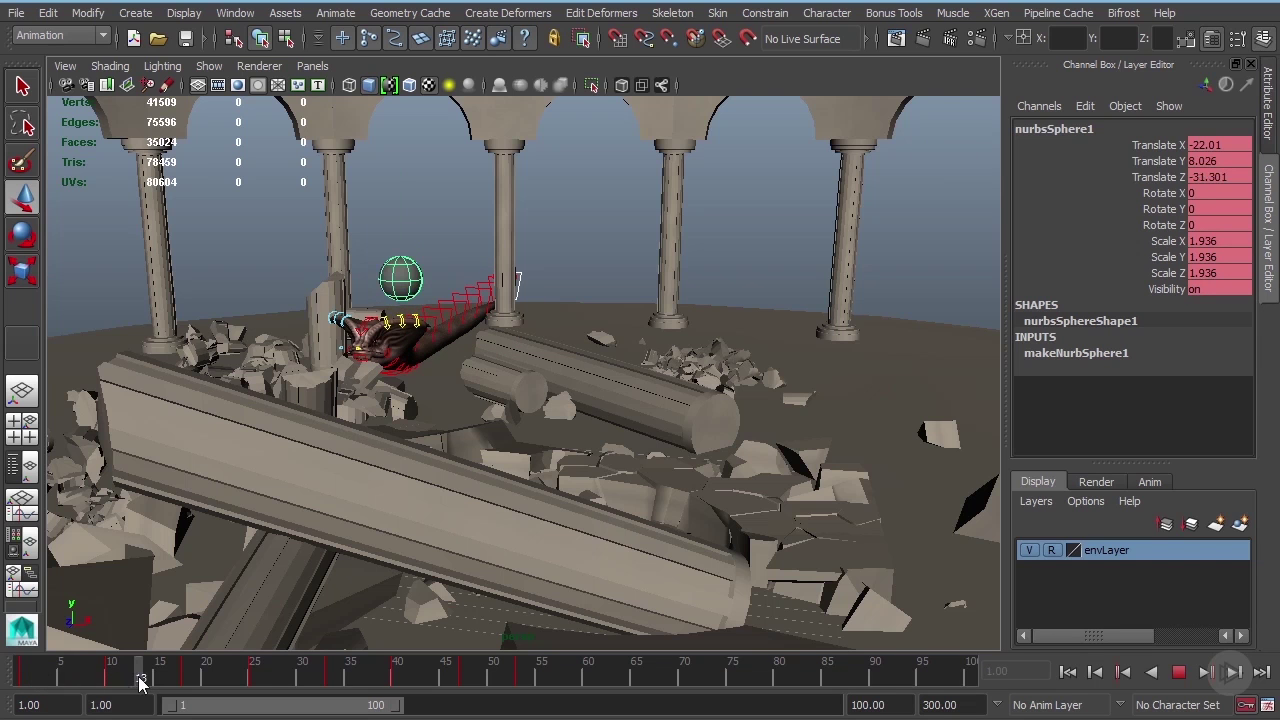
{"action": "key", "text": "alt+v"}
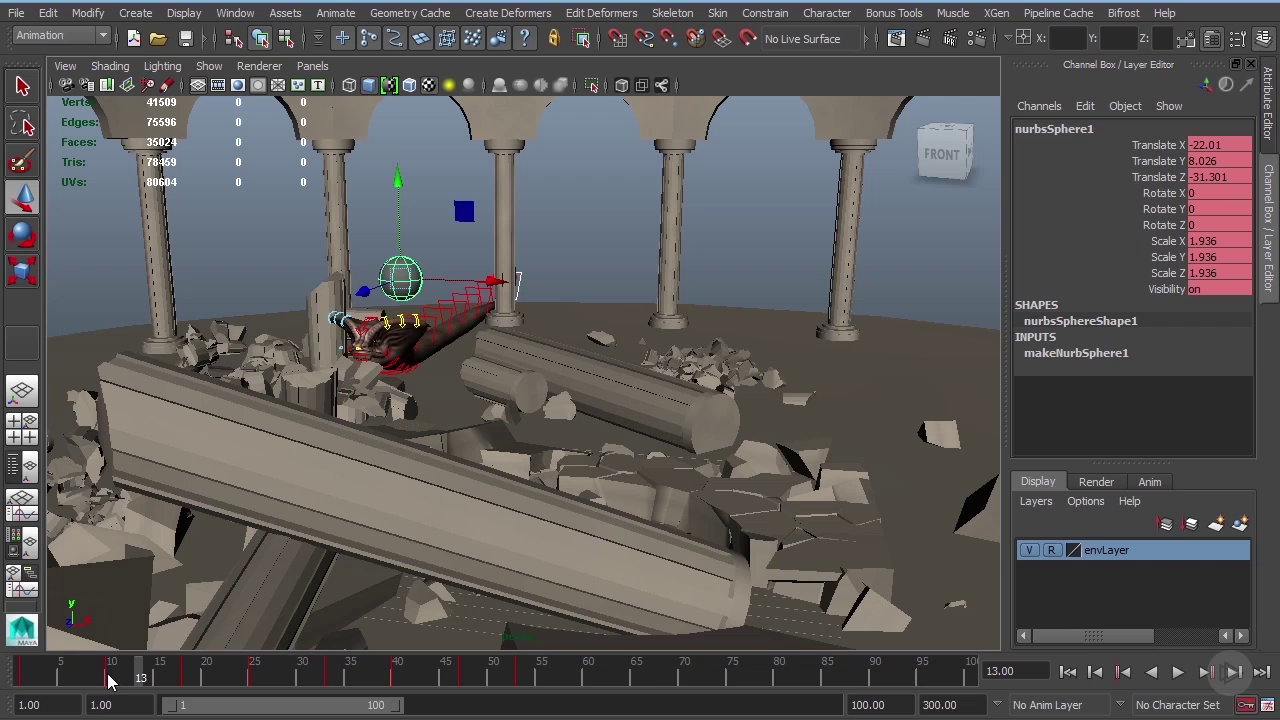
Shift the sphere's keyframes from frame 10 onward six frames earlier, so they run from frame 4 to 47, and play the animation.
{"action": "left_click_drag", "start_coordinate": [107, 680], "coordinate": [561, 683], "text": "shift"}
{"action": "key", "text": "alt+v"}
{"action": "left_click_drag", "start_coordinate": [331, 680], "coordinate": [271, 671]}
{"action": "left_click_drag", "start_coordinate": [556, 674], "coordinate": [22, 672]}
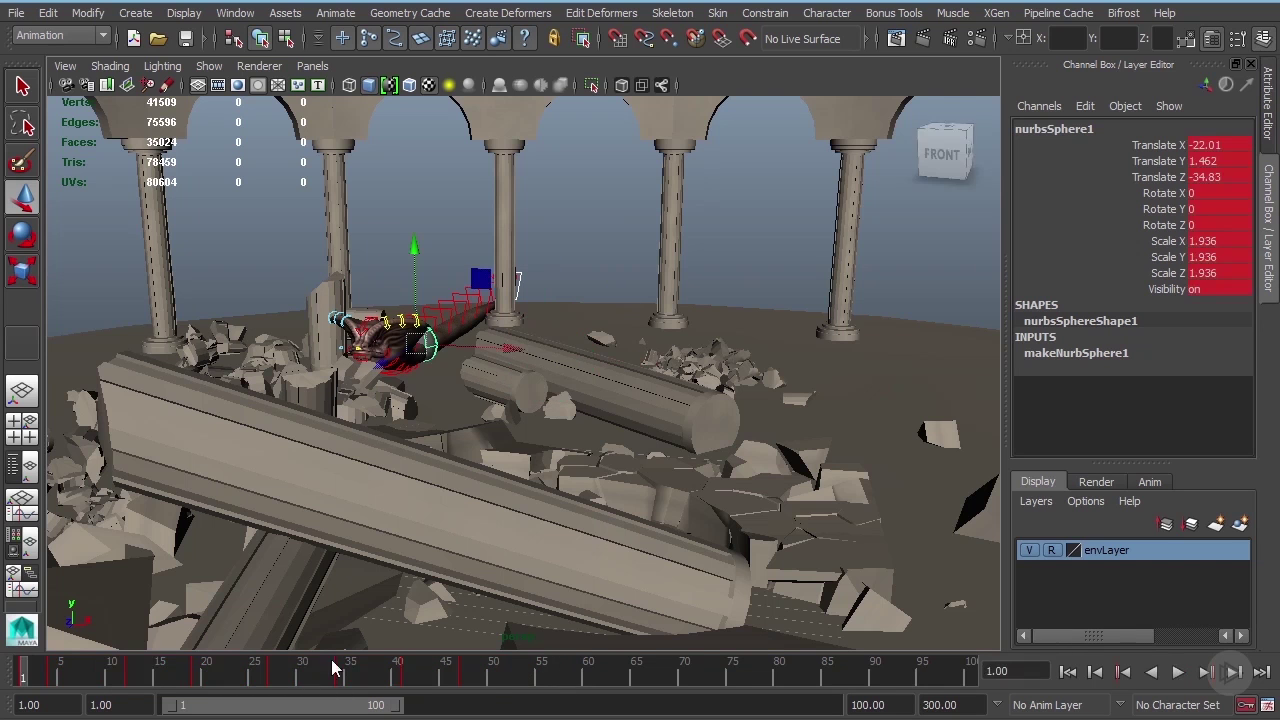
{"action": "left_click", "coordinate": [1179, 673]}
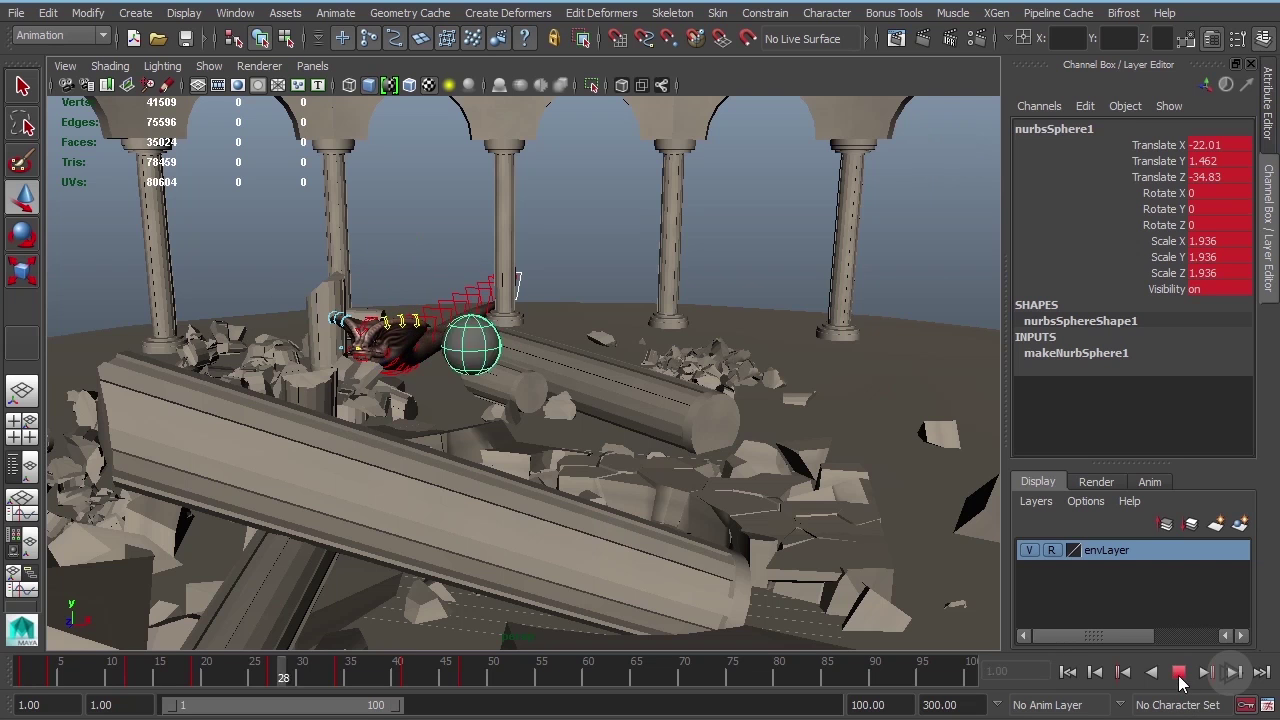
{"action": "left_click", "coordinate": [1179, 676]}
Shift the sphere's last keyframe from frame 47 to frame 44 and play the end of the move.
{"action": "left_click_drag", "start_coordinate": [373, 674], "coordinate": [434, 673]}
{"action": "left_click", "coordinate": [463, 680]}
{"action": "left_click_drag", "start_coordinate": [193, 668], "coordinate": [480, 682]}
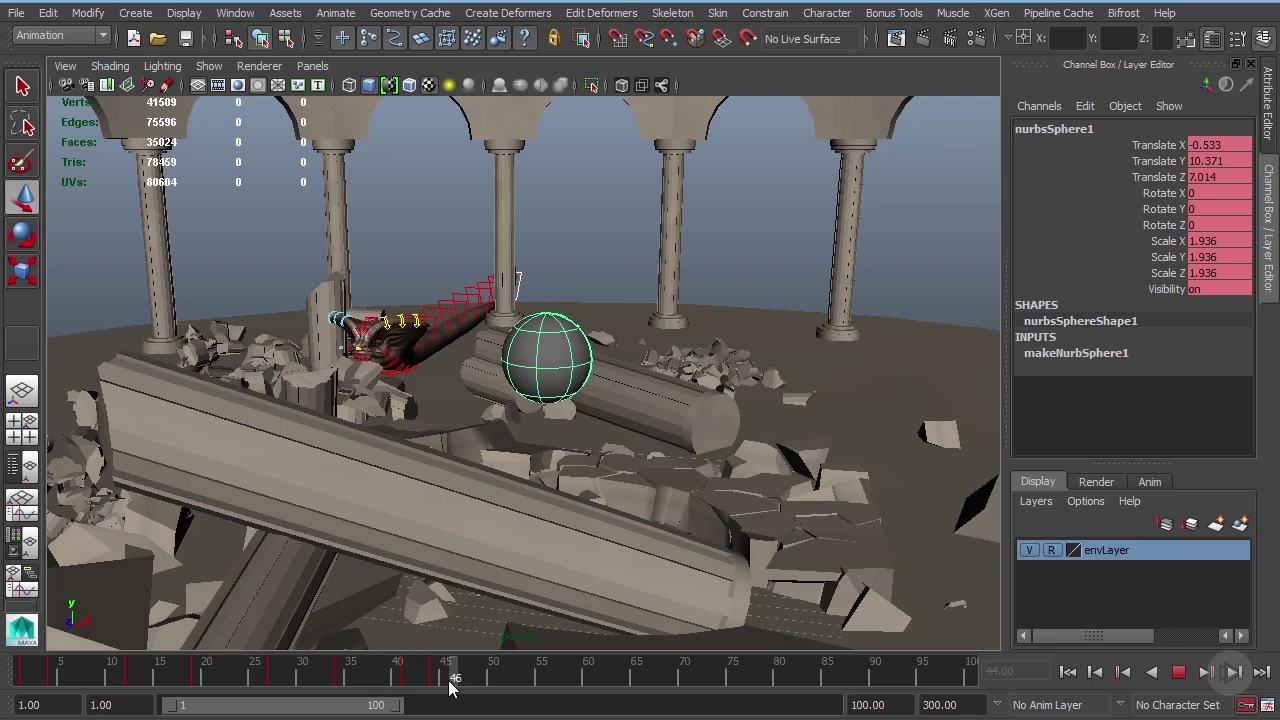
{"action": "left_click", "coordinate": [436, 676]}
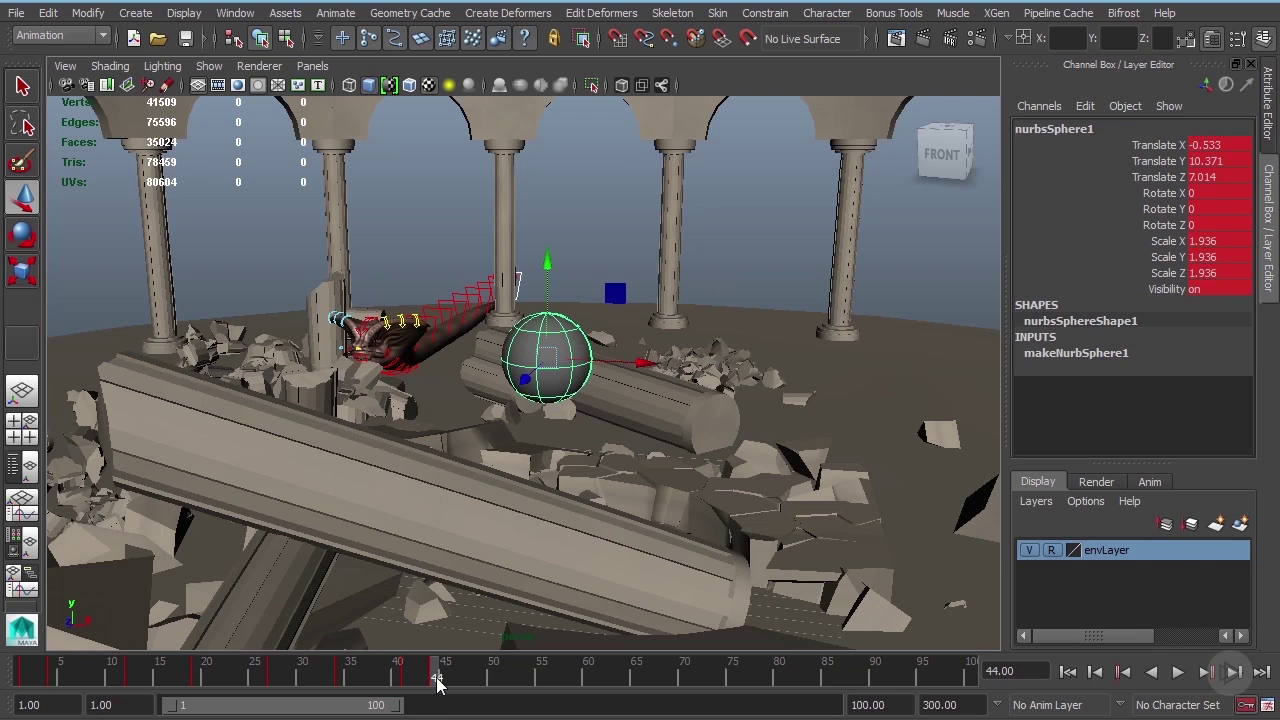
{"action": "key", "text": "alt+v"}
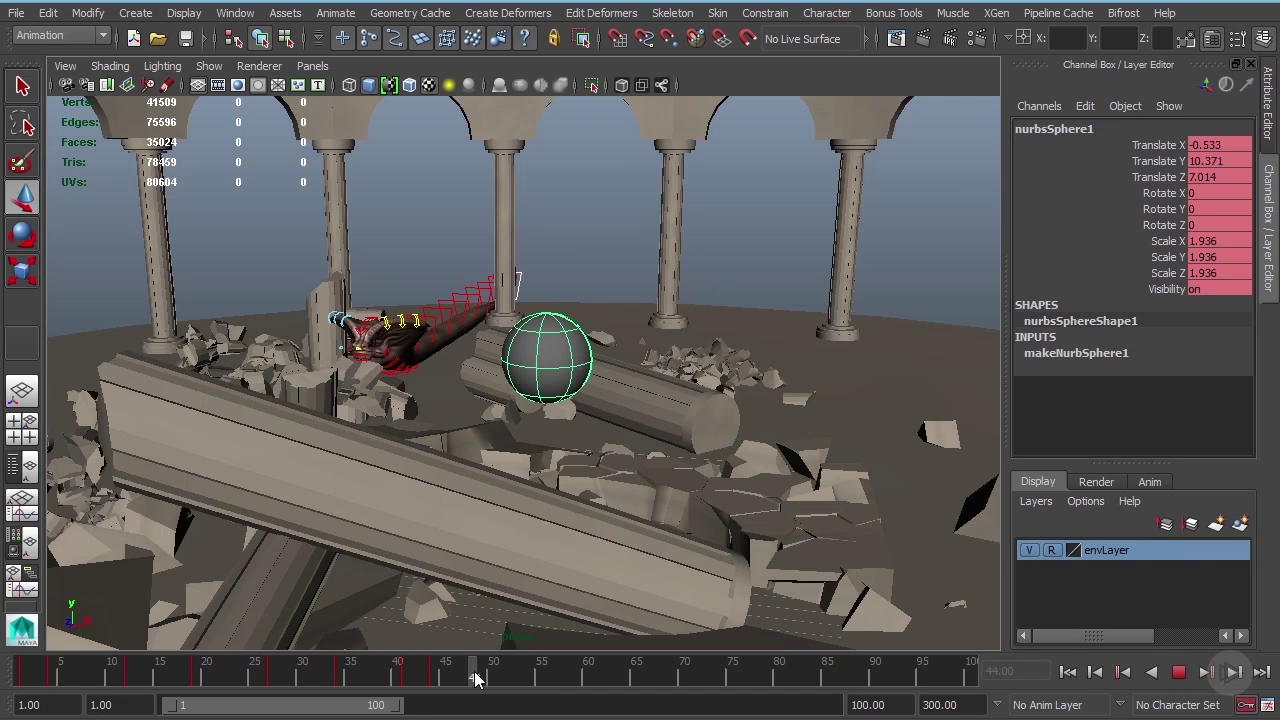
Lift the sphere to about Y 12.87, Z 6.14 at frame 50 and play back the extended motion.
{"action": "left_click", "coordinate": [490, 679]}
{"action": "left_click_drag", "start_coordinate": [572, 477], "coordinate": [350, 420], "text": "alt"}
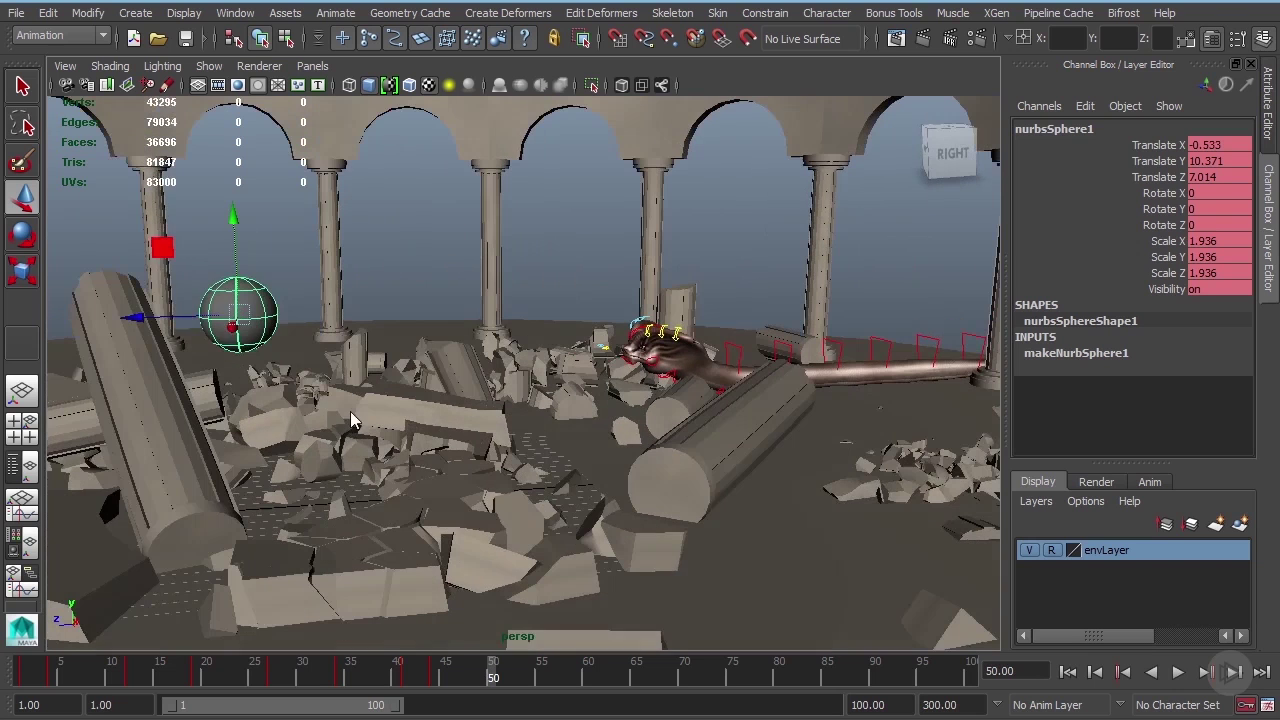
{"action": "middle_click_drag", "start_coordinate": [162, 250], "coordinate": [178, 197]}
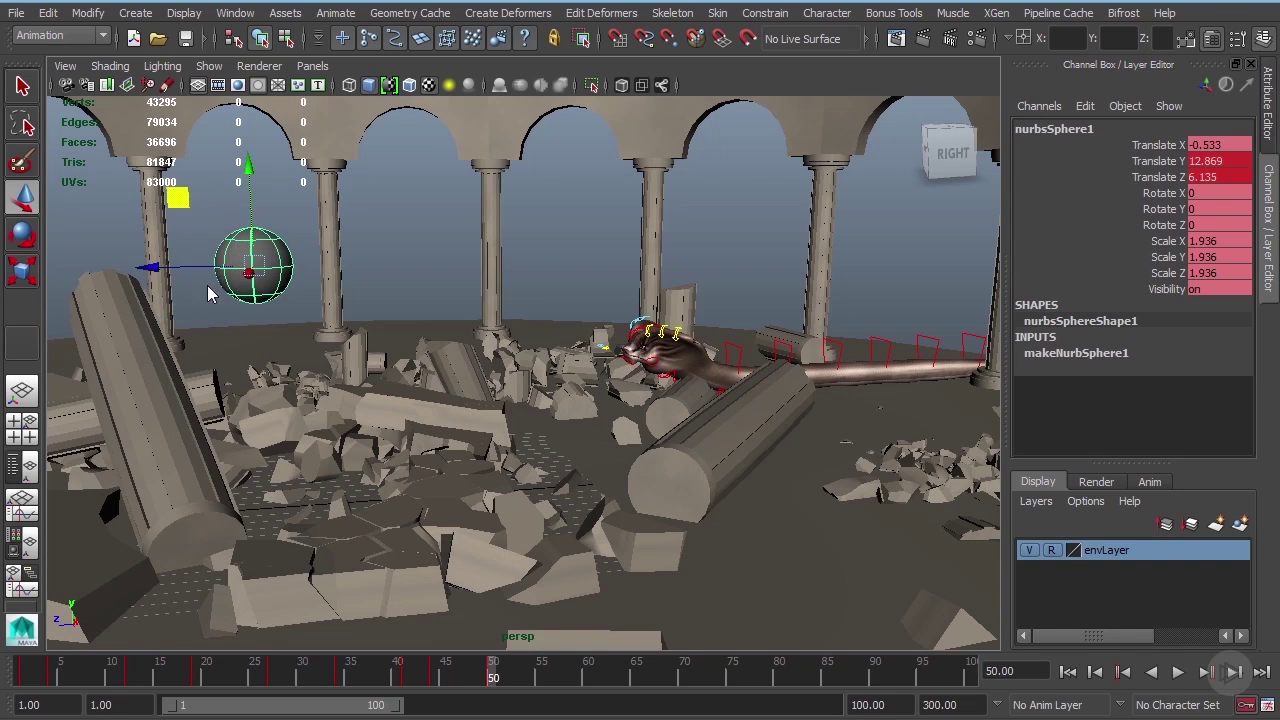
{"action": "left_click_drag", "start_coordinate": [299, 670], "coordinate": [588, 667]}
{"action": "left_click", "coordinate": [1177, 671]}
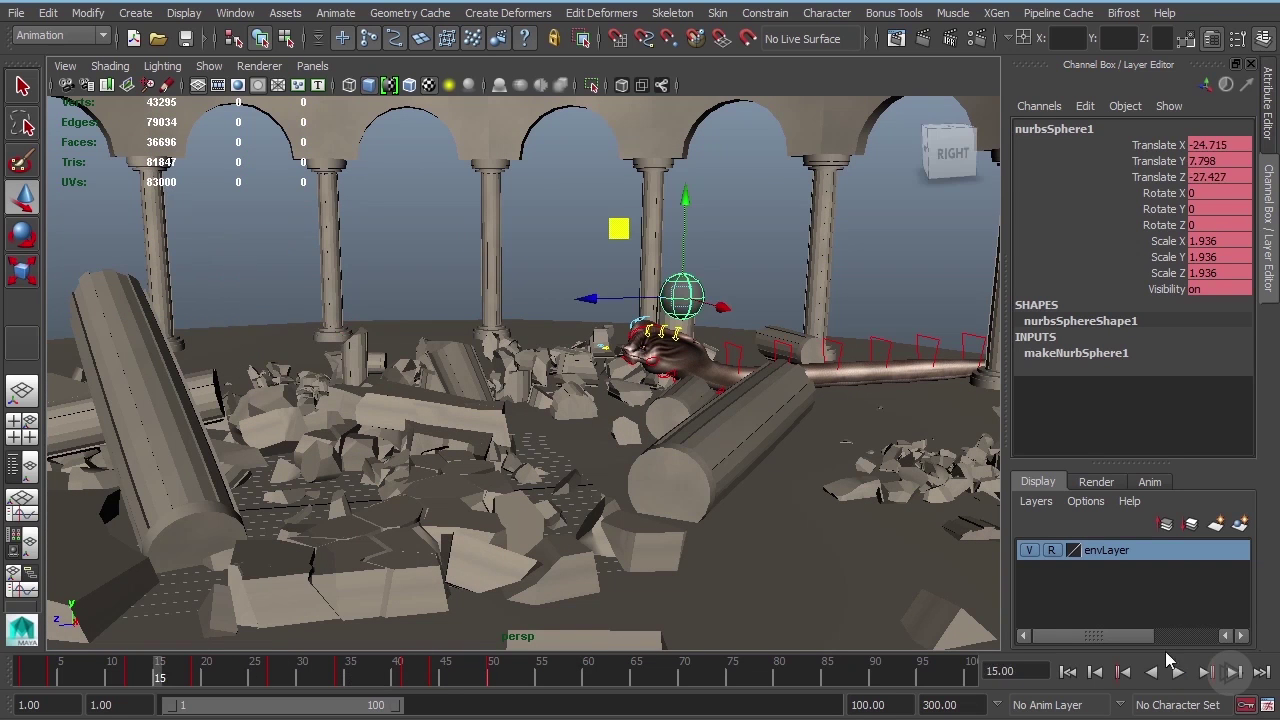
{"action": "left_click", "coordinate": [1181, 675]}
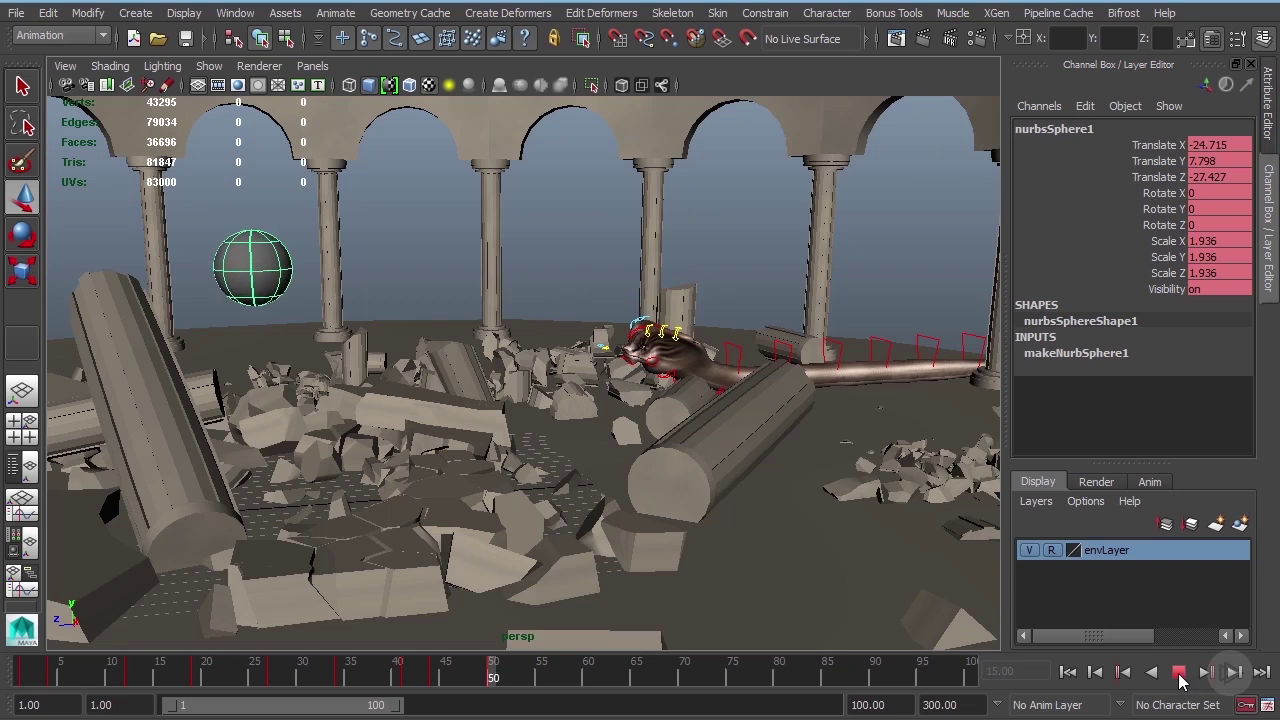
{"action": "left_click", "coordinate": [1180, 680]}
Retime the sphere's frame 44 keyframe to frame 45 and its frame 50 keyframe to frame 53, and replay the animation.
{"action": "left_click", "coordinate": [434, 675]}
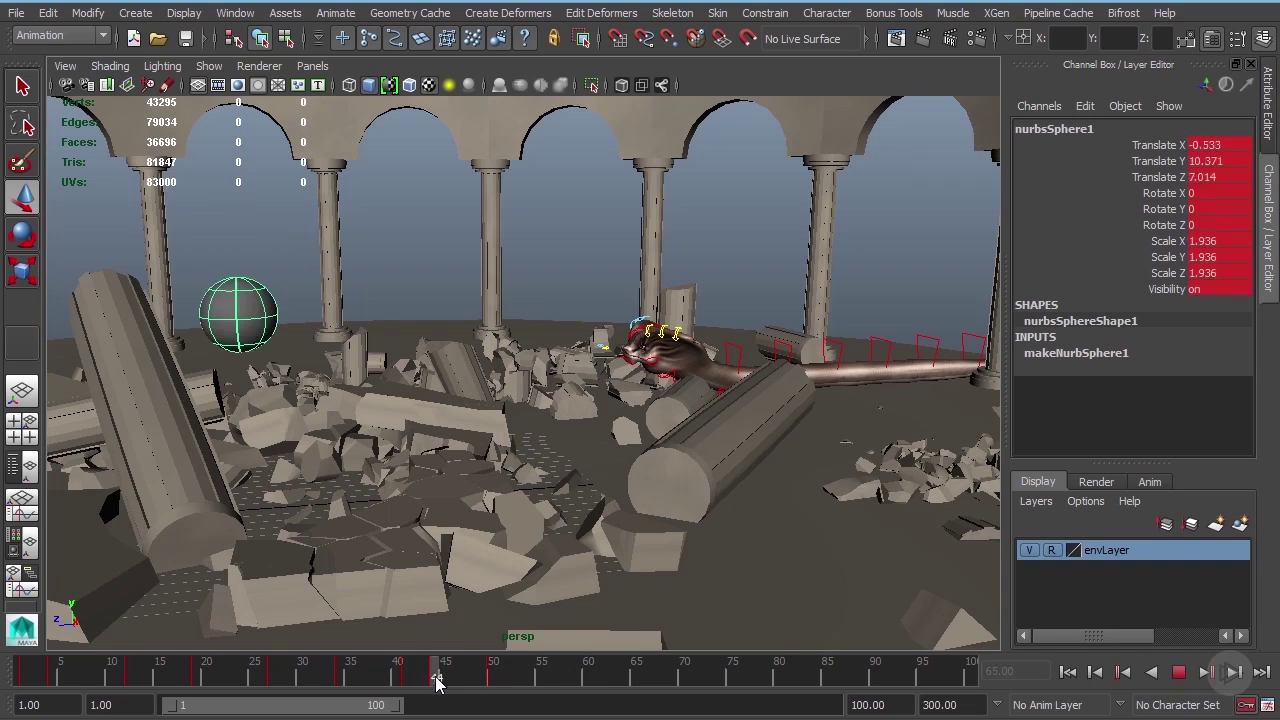
{"action": "left_click_drag", "start_coordinate": [434, 675], "coordinate": [487, 684], "text": "shift"}
{"action": "left_click_drag", "start_coordinate": [362, 680], "coordinate": [505, 682]}
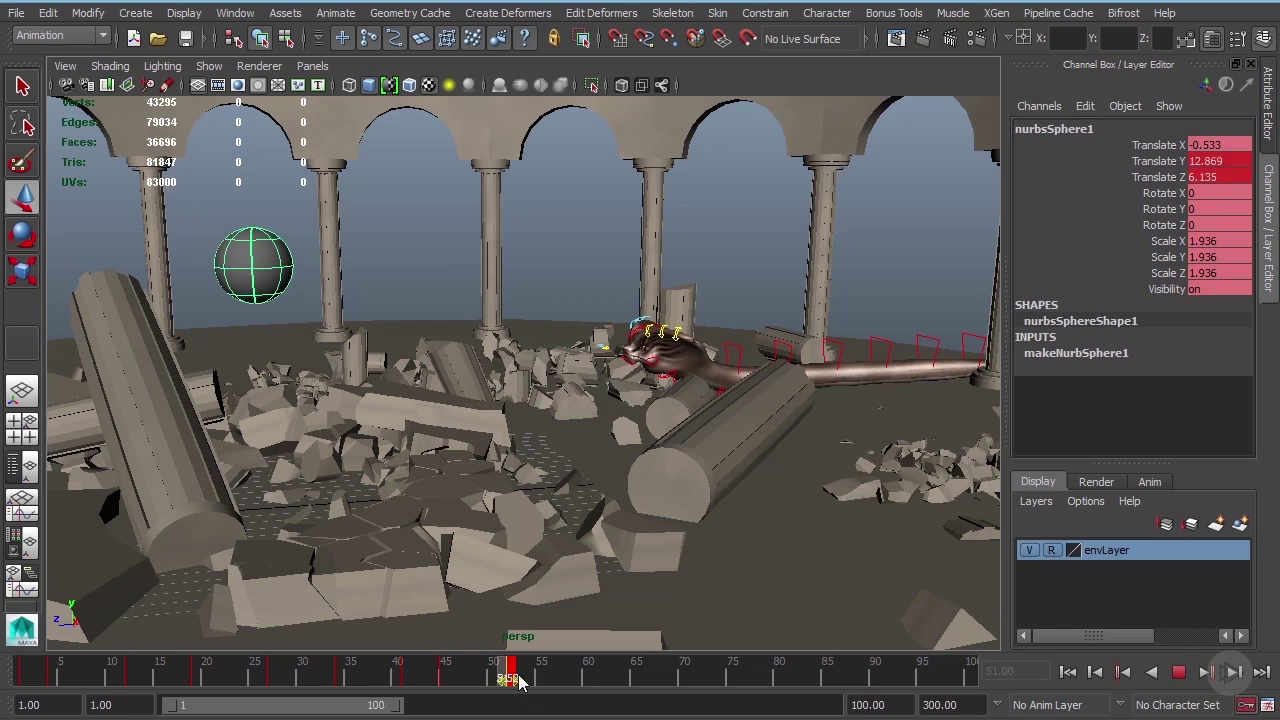
{"action": "left_click", "coordinate": [235, 676]}
{"action": "left_click", "coordinate": [1178, 672]}
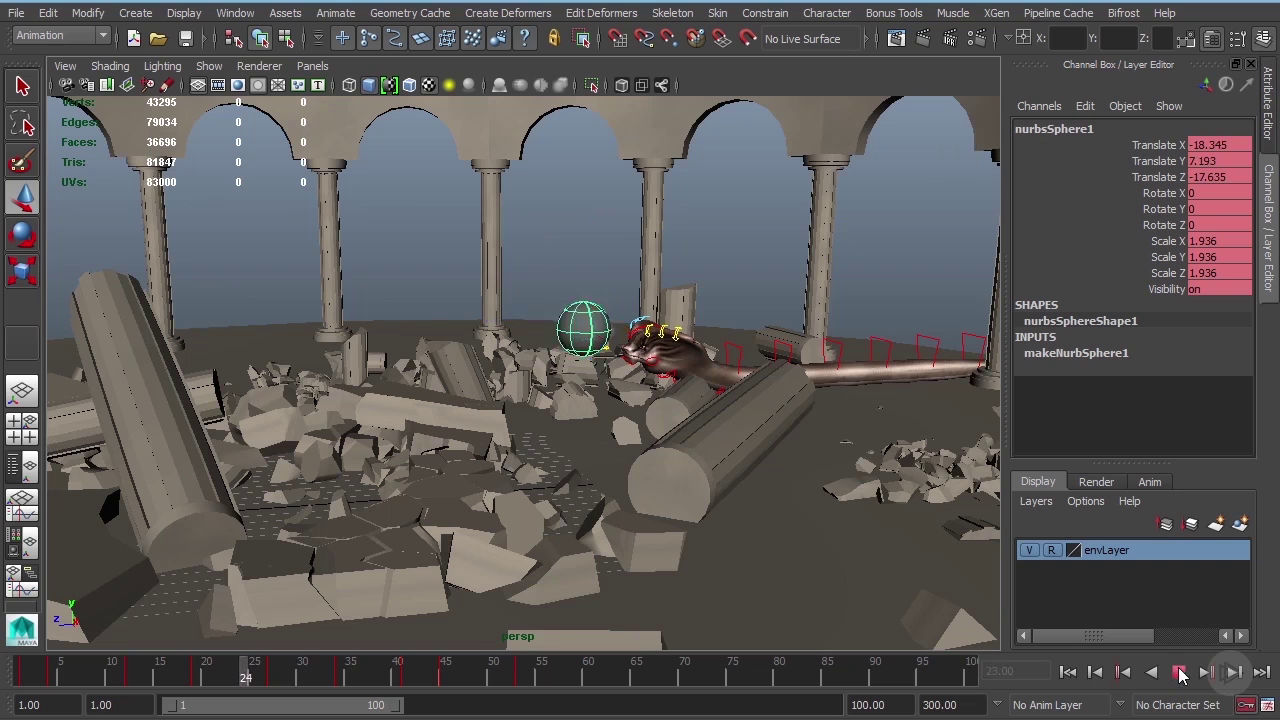
{"action": "left_click", "coordinate": [1178, 672]}
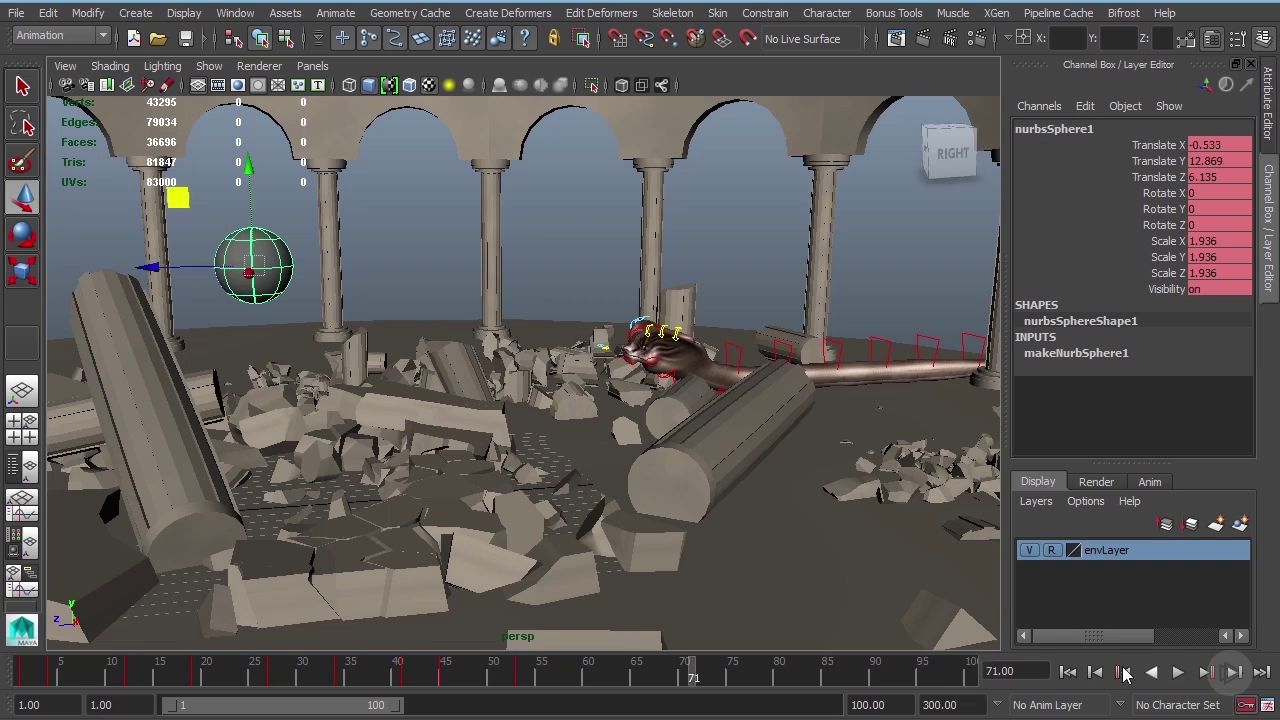
Move the sphere's final keyframe from frame 53 to frame 65 and scrub through the slower rise.
{"action": "left_click_drag", "start_coordinate": [643, 681], "coordinate": [627, 681]}
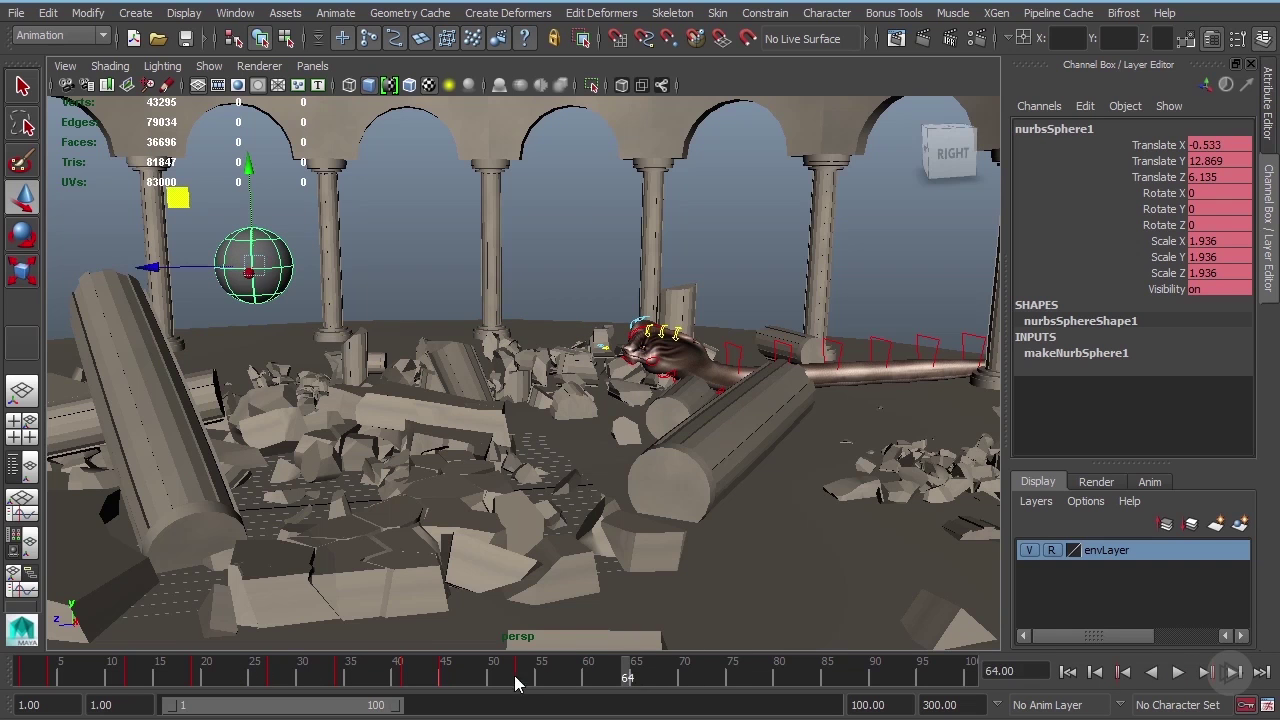
{"action": "left_click", "coordinate": [518, 673], "text": "shift"}
{"action": "left_click_drag", "start_coordinate": [518, 674], "coordinate": [634, 674]}
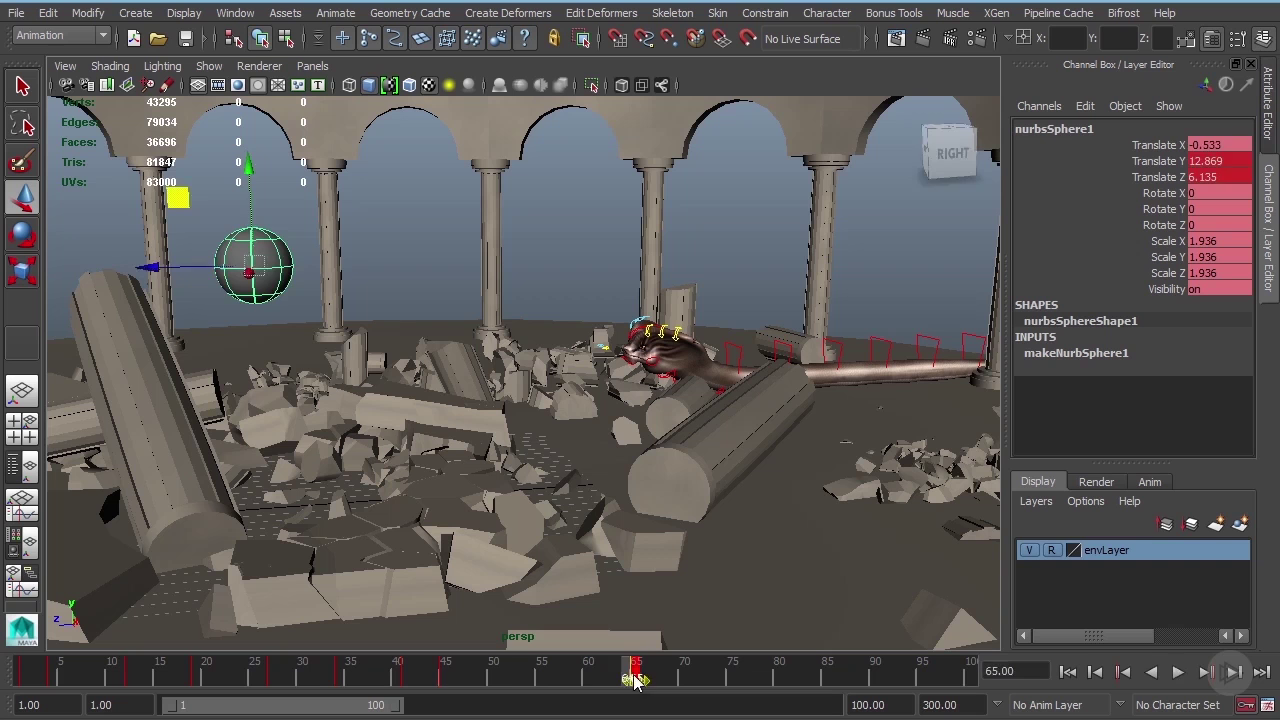
{"action": "mouse_move", "coordinate": [447, 671]}
{"action": "left_mouse_down"}
{"action": "mouse_move", "coordinate": [645, 679]}
{"action": "mouse_move", "coordinate": [364, 675]}
{"action": "mouse_move", "coordinate": [552, 679]}
{"action": "mouse_move", "coordinate": [617, 665]}
{"action": "mouse_move", "coordinate": [667, 676]}
{"action": "left_mouse_up"}
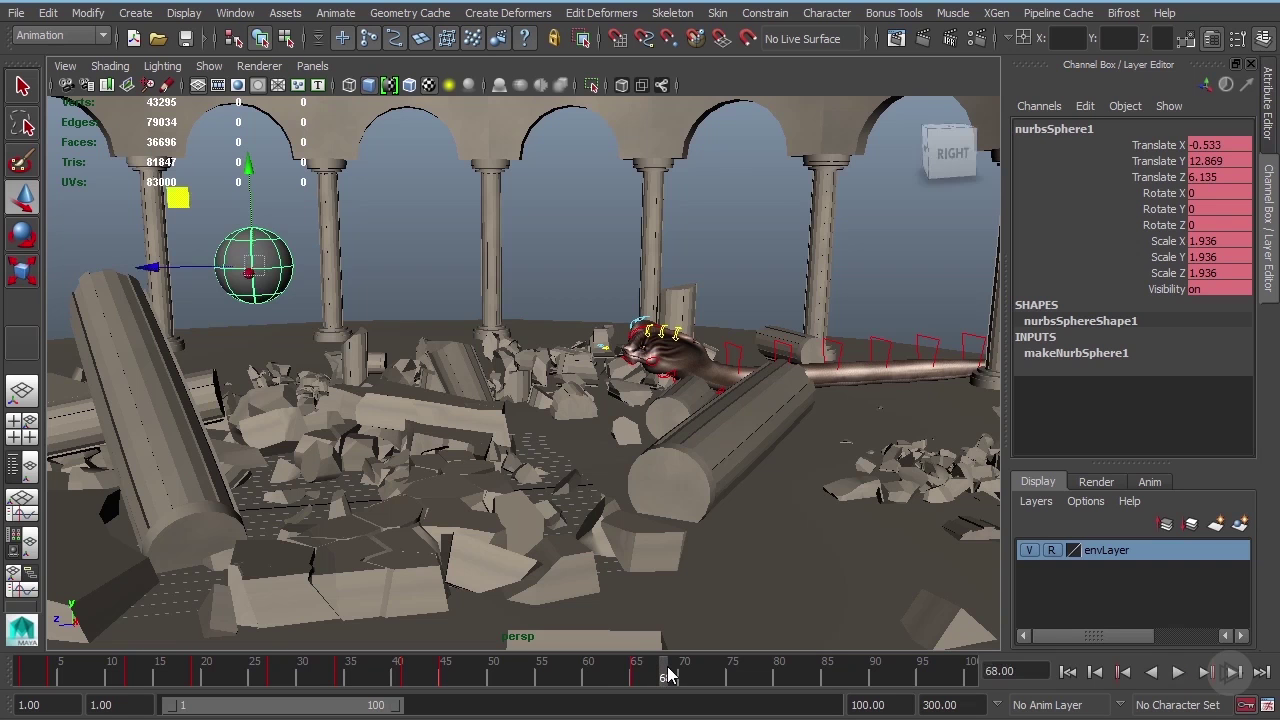
Key the sphere at frame 65, lower it to about Y 9.23, Z 13.18 by the leaning column at frame 69, and play the result.
{"action": "scroll", "coordinate": [508, 538], "scroll_direction": "down", "scroll_amount": 1}
{"action": "left_click_drag", "start_coordinate": [508, 538], "coordinate": [586, 642], "text": "alt"}
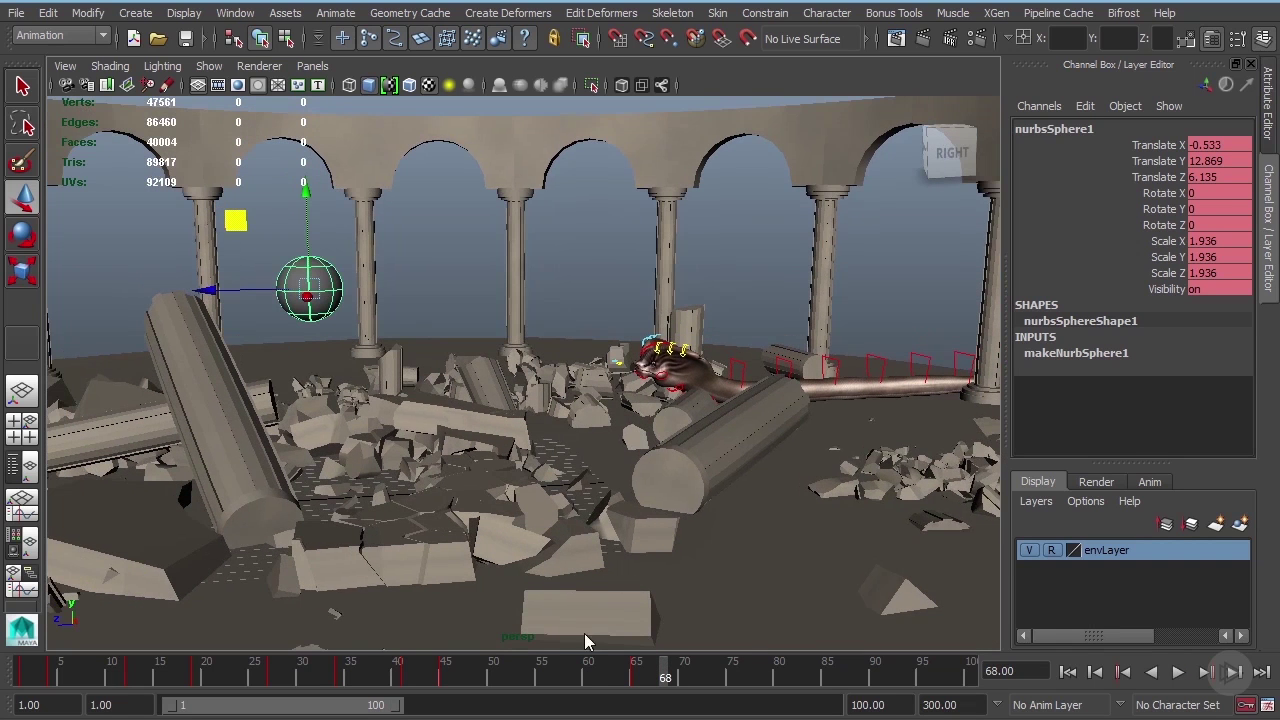
{"action": "left_click", "coordinate": [635, 682]}
{"action": "key", "text": "s"}
{"action": "left_click_drag", "start_coordinate": [657, 681], "coordinate": [675, 679]}
{"action": "left_click_drag", "start_coordinate": [238, 223], "coordinate": [114, 289]}
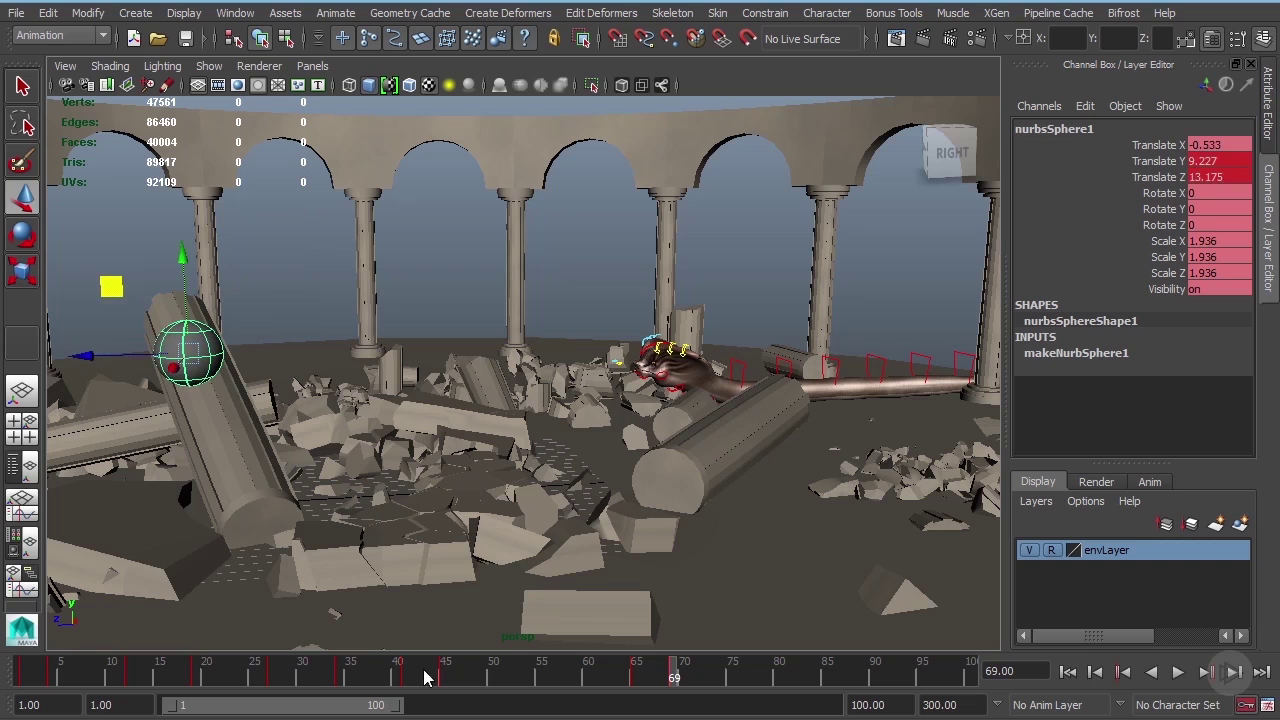
{"action": "left_click_drag", "start_coordinate": [424, 674], "coordinate": [332, 676]}
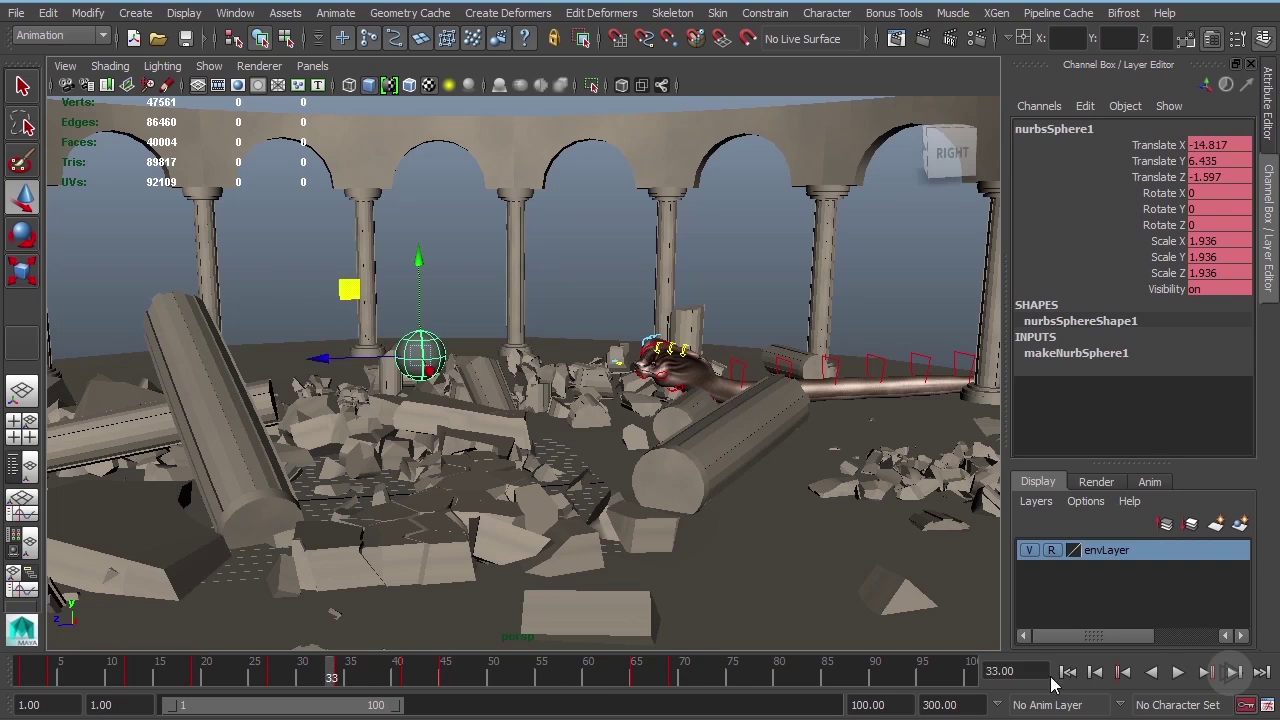
{"action": "left_click", "coordinate": [1177, 672]}
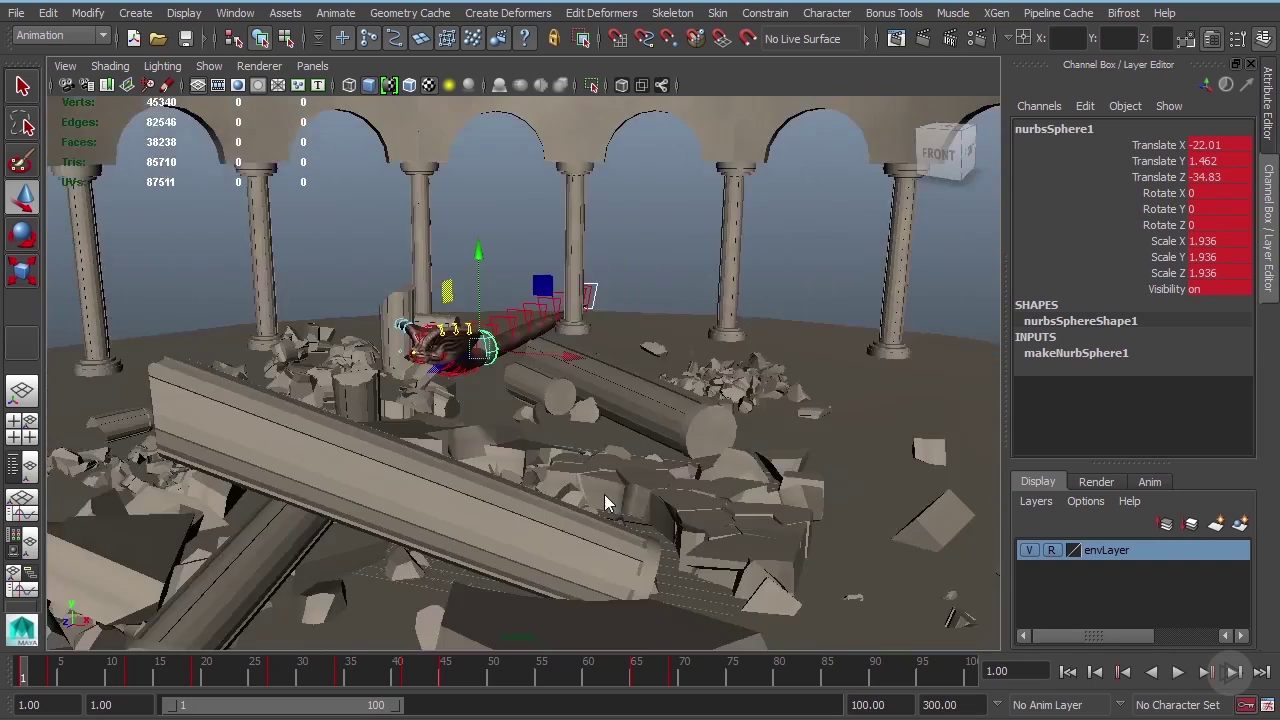
{"action": "left_click_drag", "start_coordinate": [604, 494], "coordinate": [538, 471], "text": "alt"}
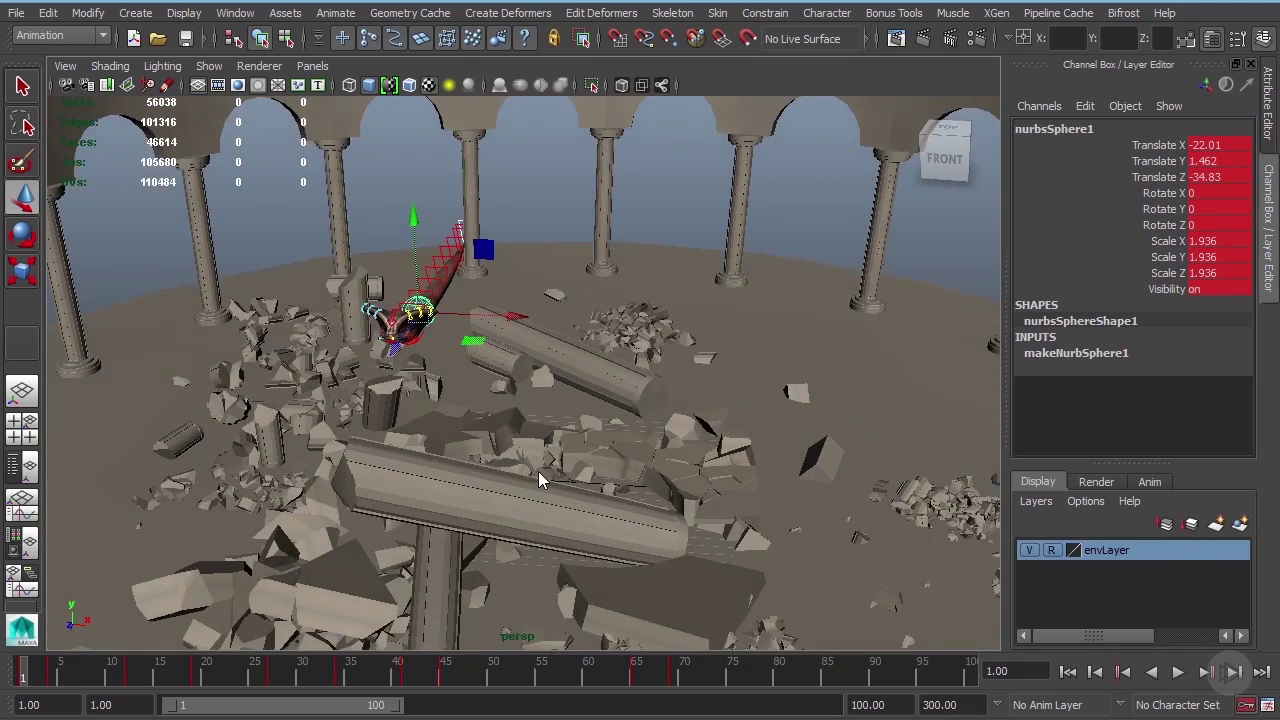
{"action": "right_click_drag", "start_coordinate": [538, 471], "coordinate": [648, 493], "text": "alt"}
{"action": "scroll", "coordinate": [648, 493], "scroll_direction": "up", "scroll_amount": 3}
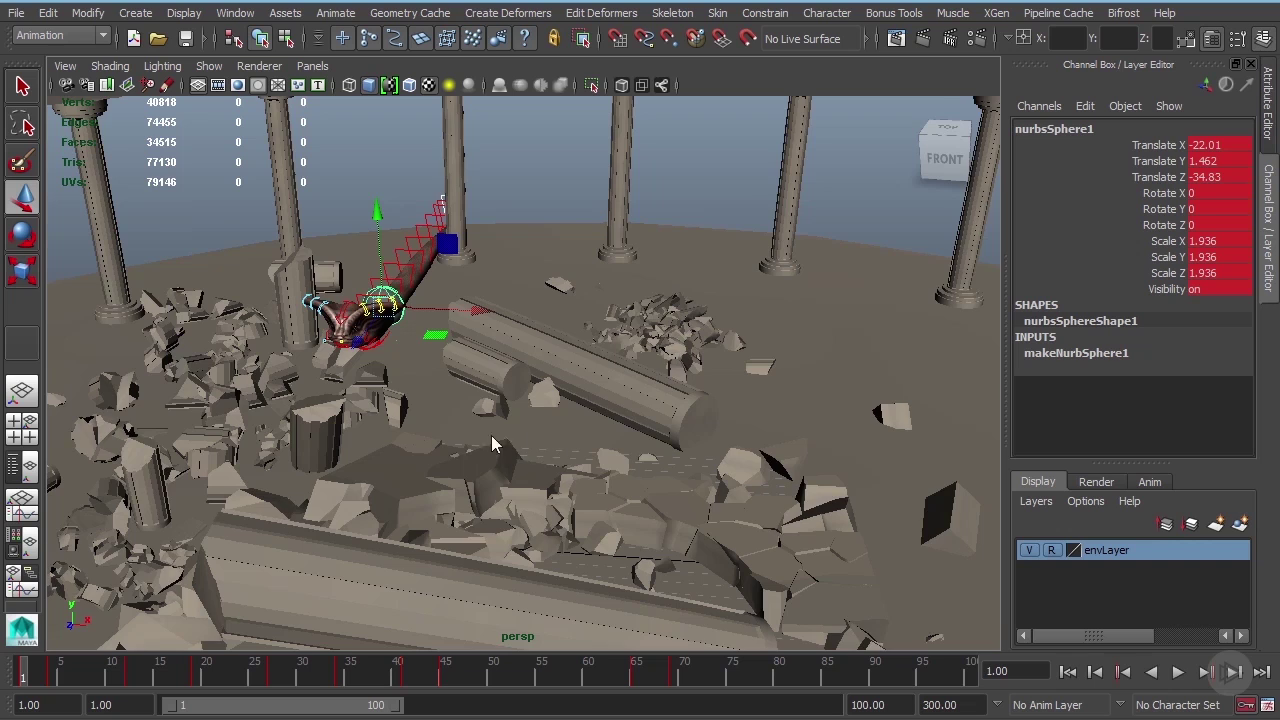
Hide the envLayer environment so only the snake and the stand-in sphere remain in view.
{"action": "mouse_move", "coordinate": [491, 435]}
{"action": "left_mouse_down", "text": "alt"}
{"action": "mouse_move", "coordinate": [488, 424]}
{"action": "mouse_move", "coordinate": [540, 448]}
{"action": "mouse_move", "coordinate": [488, 452]}
{"action": "left_mouse_up", "text": "alt"}
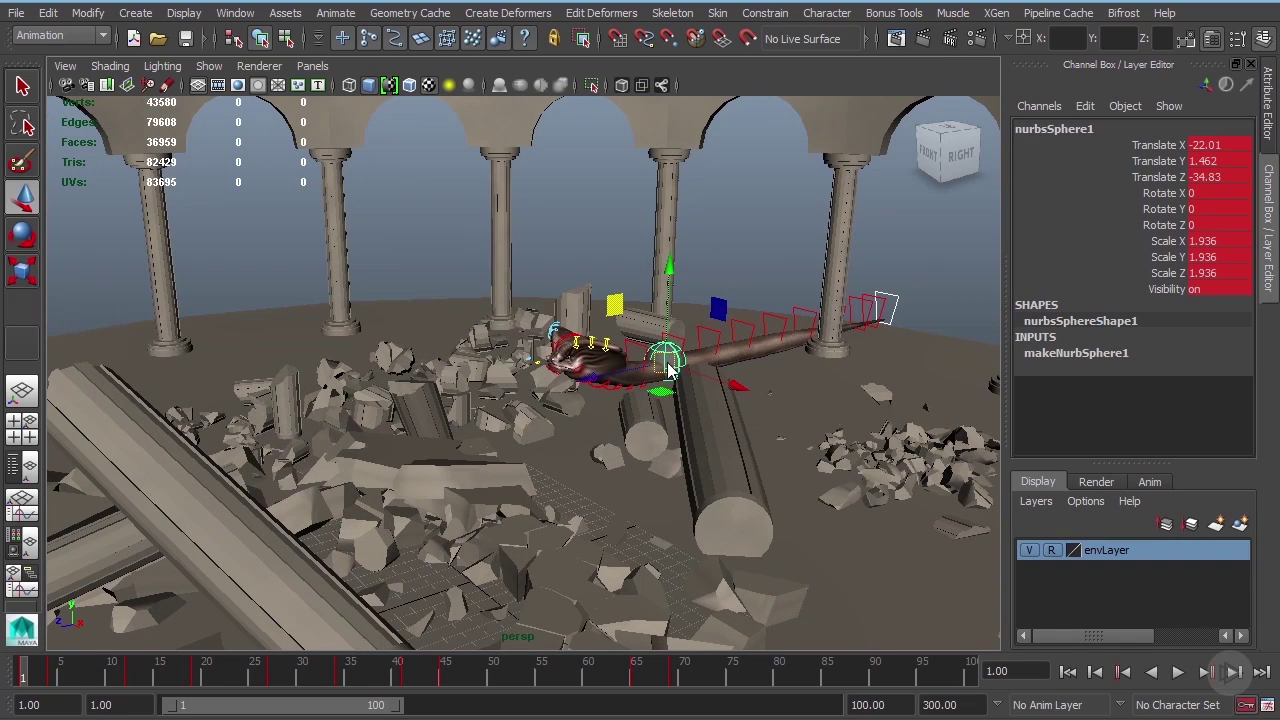
{"action": "scroll", "coordinate": [710, 420], "scroll_direction": "down", "scroll_amount": 3}
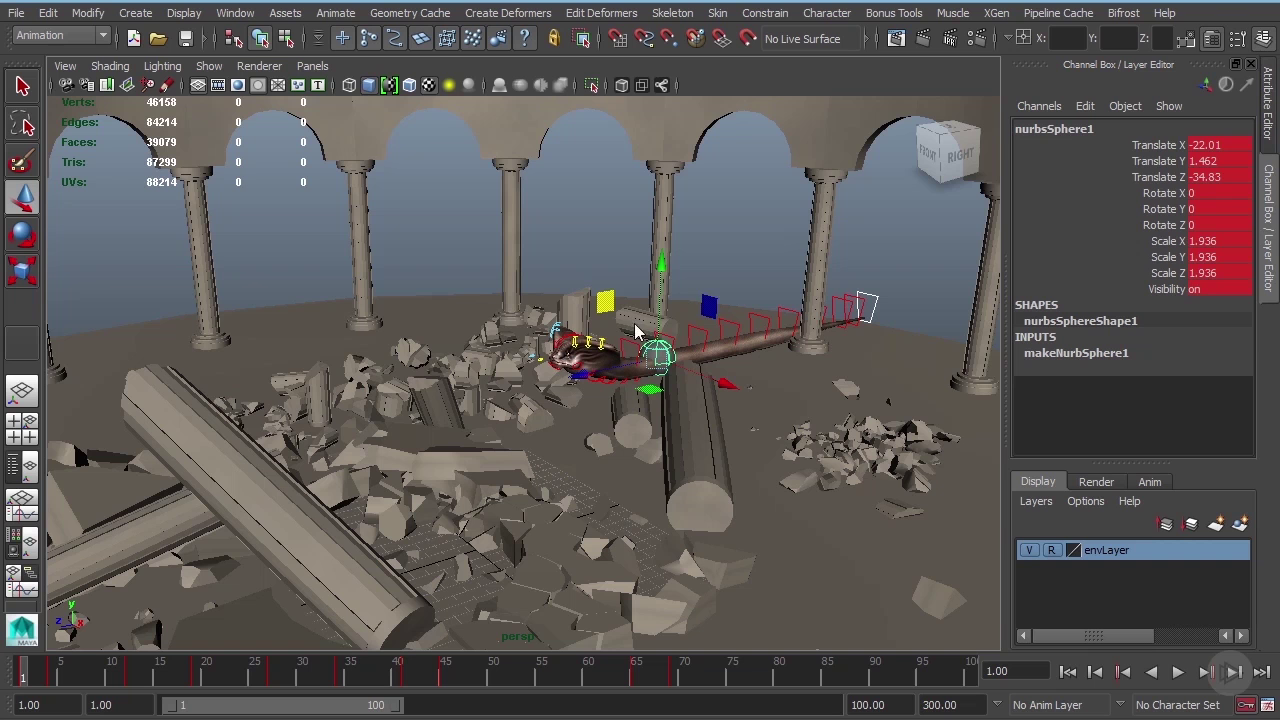
{"action": "left_click_drag", "start_coordinate": [691, 346], "coordinate": [586, 356], "text": "alt"}
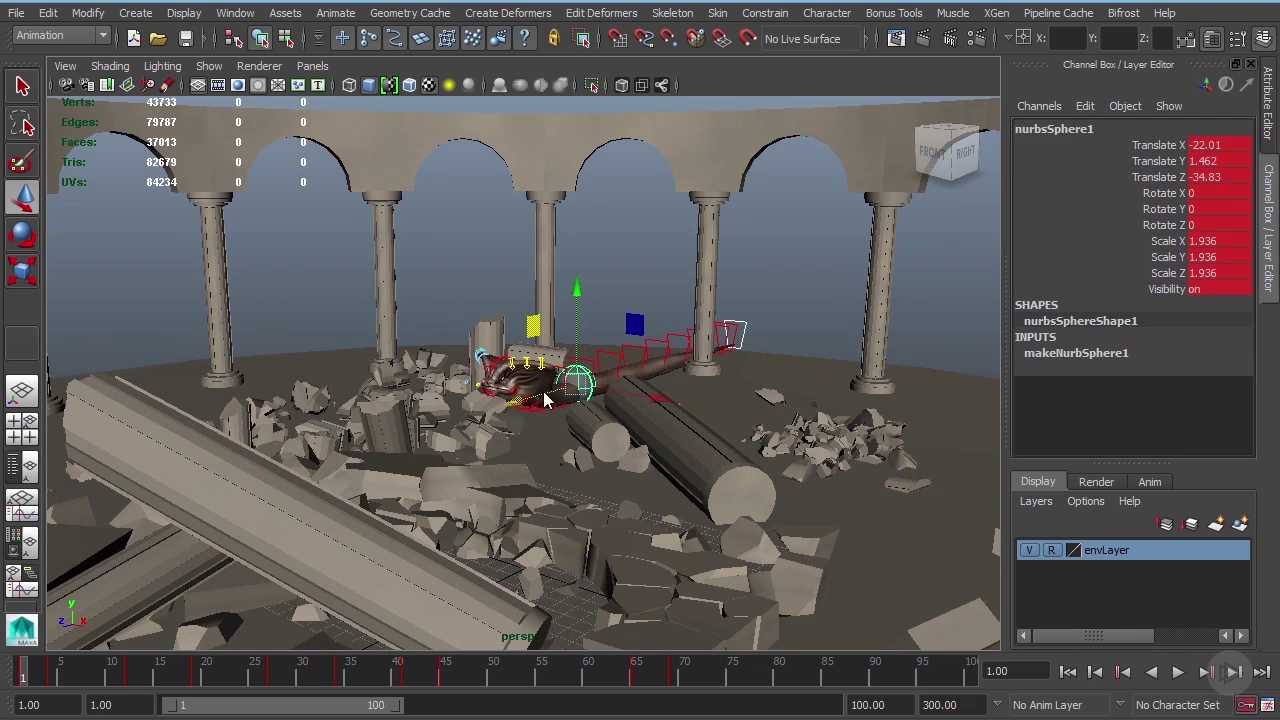
{"action": "left_click", "coordinate": [1030, 551]}
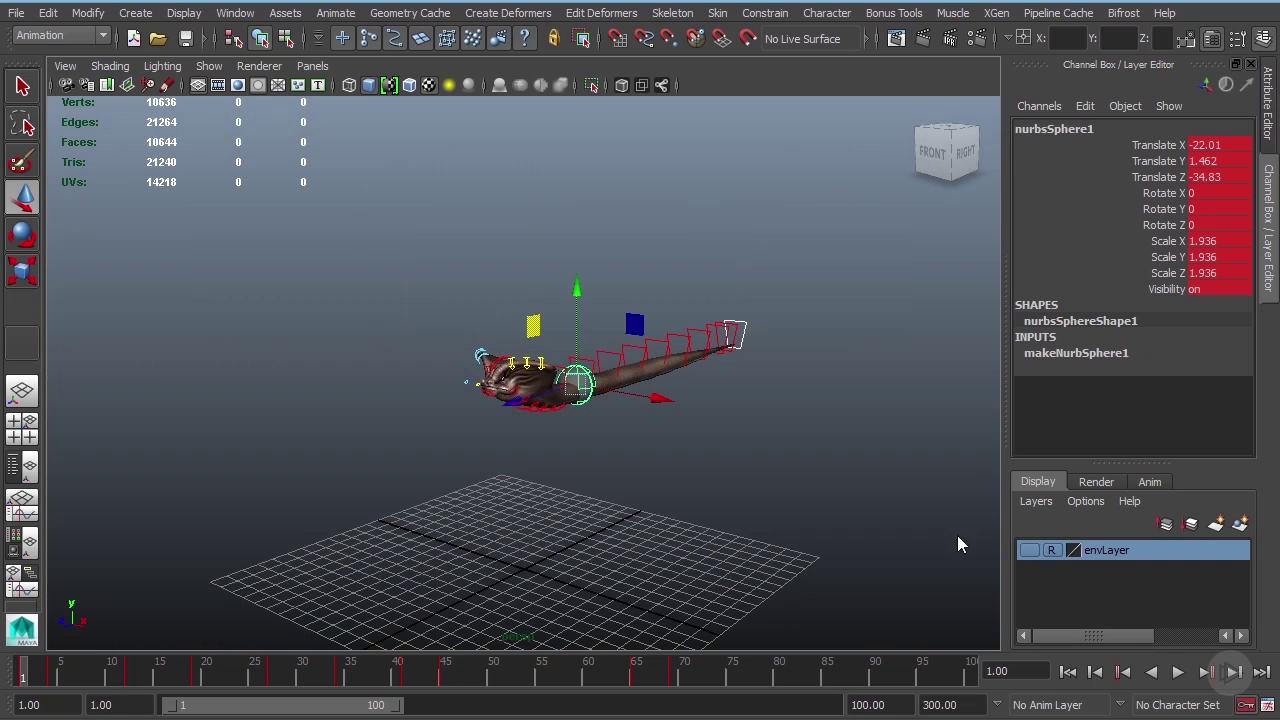
Create an editable motion trail for the NURBS sphere using a Start/End time range from frame 1 to 70.
{"action": "left_click", "coordinate": [721, 446]}
{"action": "left_click", "coordinate": [589, 398]}
{"action": "left_click", "coordinate": [337, 13]}
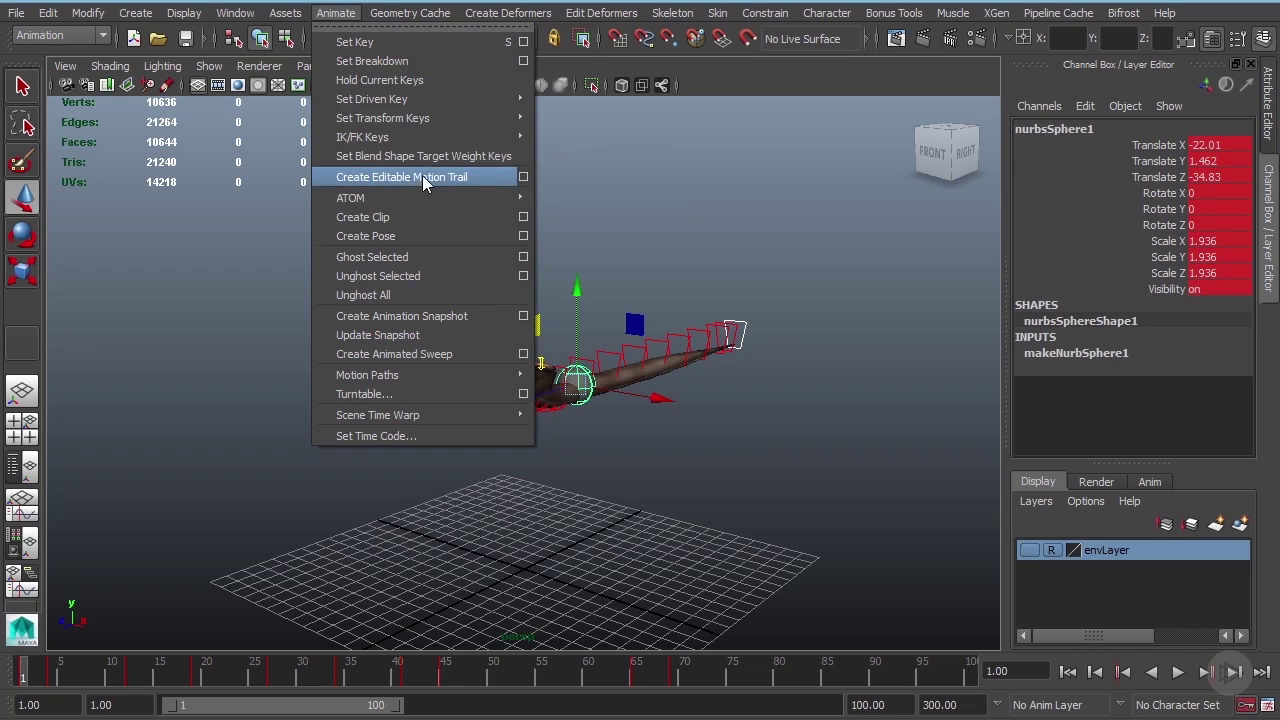
{"action": "left_click", "coordinate": [523, 176]}
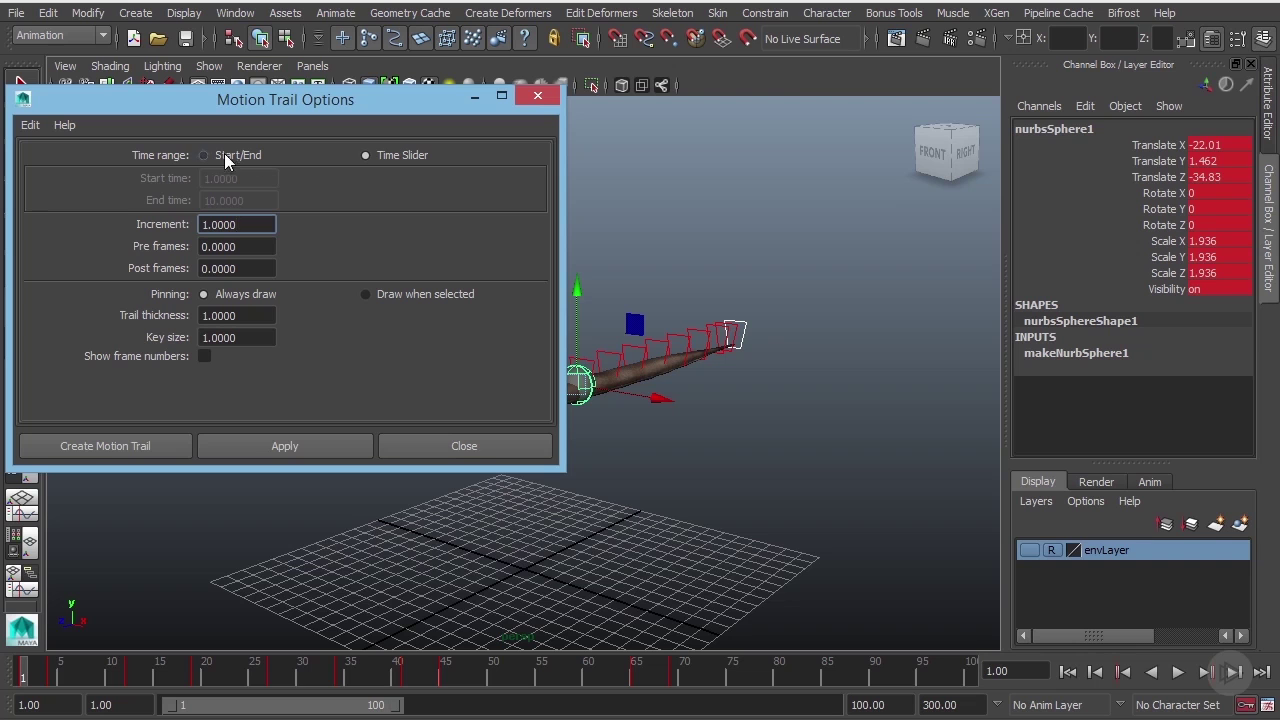
{"action": "left_click", "coordinate": [226, 156]}
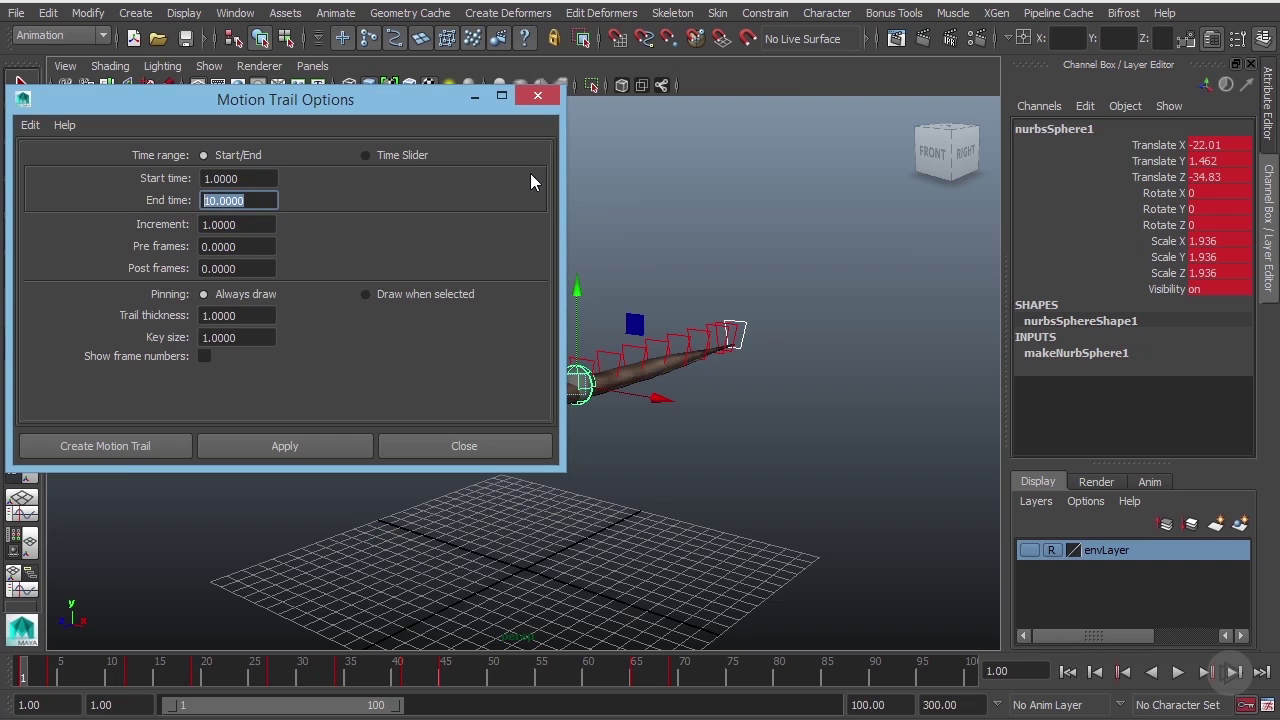
{"action": "type", "text": "70"}
{"action": "left_click", "coordinate": [148, 448]}
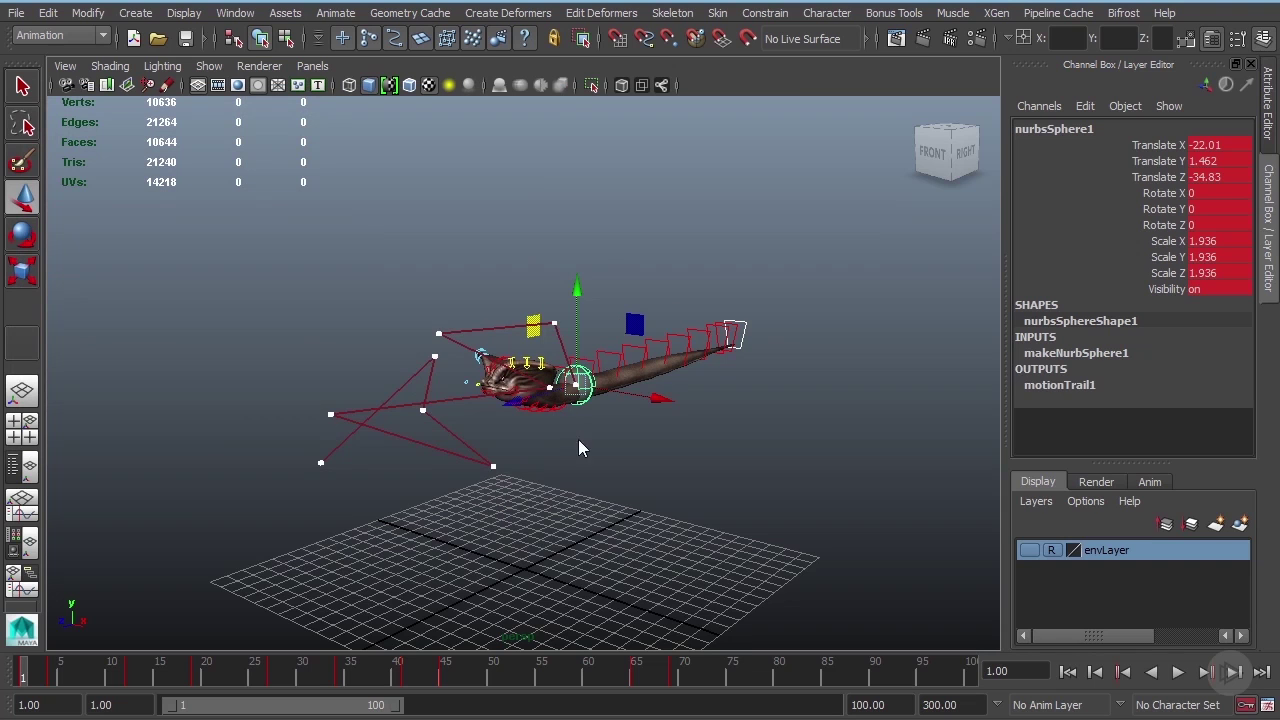
Scrub the first frames and examine the shape of the sphere's motion trail from several angles against the snake.
{"action": "left_click_drag", "start_coordinate": [578, 439], "coordinate": [489, 543], "text": "alt"}
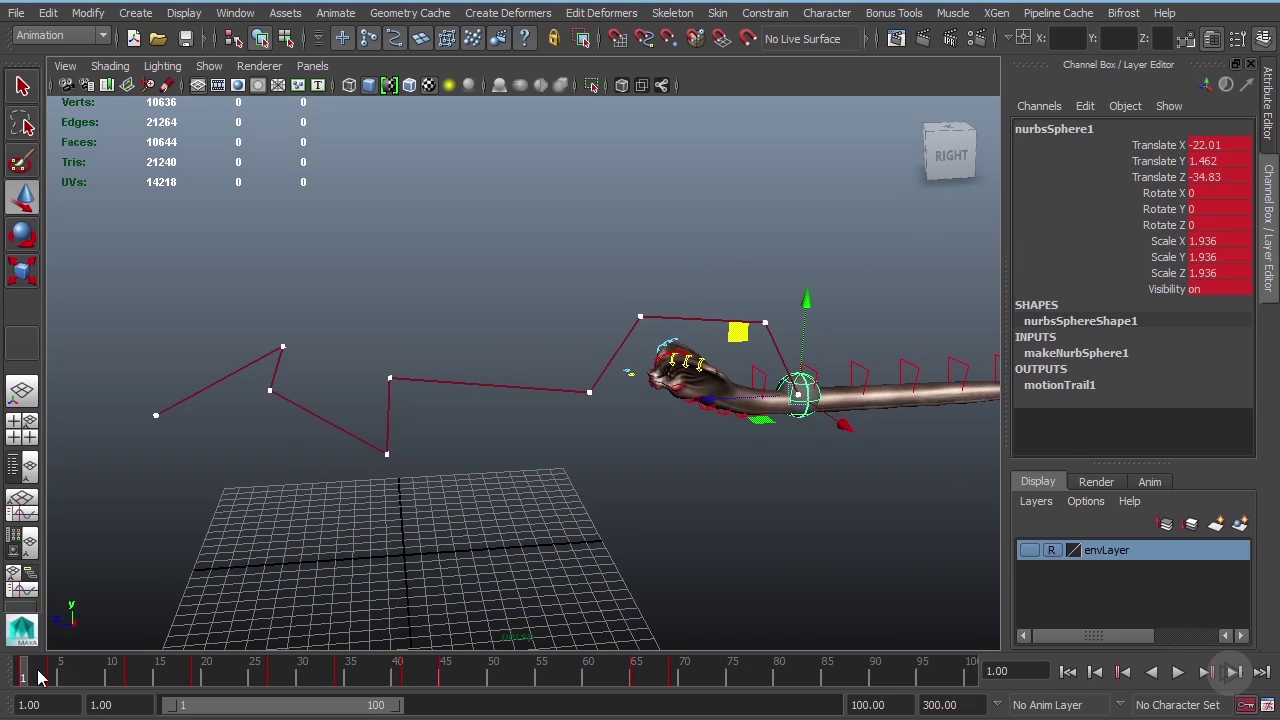
{"action": "mouse_move", "coordinate": [38, 672]}
{"action": "left_mouse_down"}
{"action": "mouse_move", "coordinate": [628, 680]}
{"action": "mouse_move", "coordinate": [24, 688]}
{"action": "left_mouse_up"}
{"action": "left_click_drag", "start_coordinate": [442, 542], "coordinate": [568, 505], "text": "alt"}
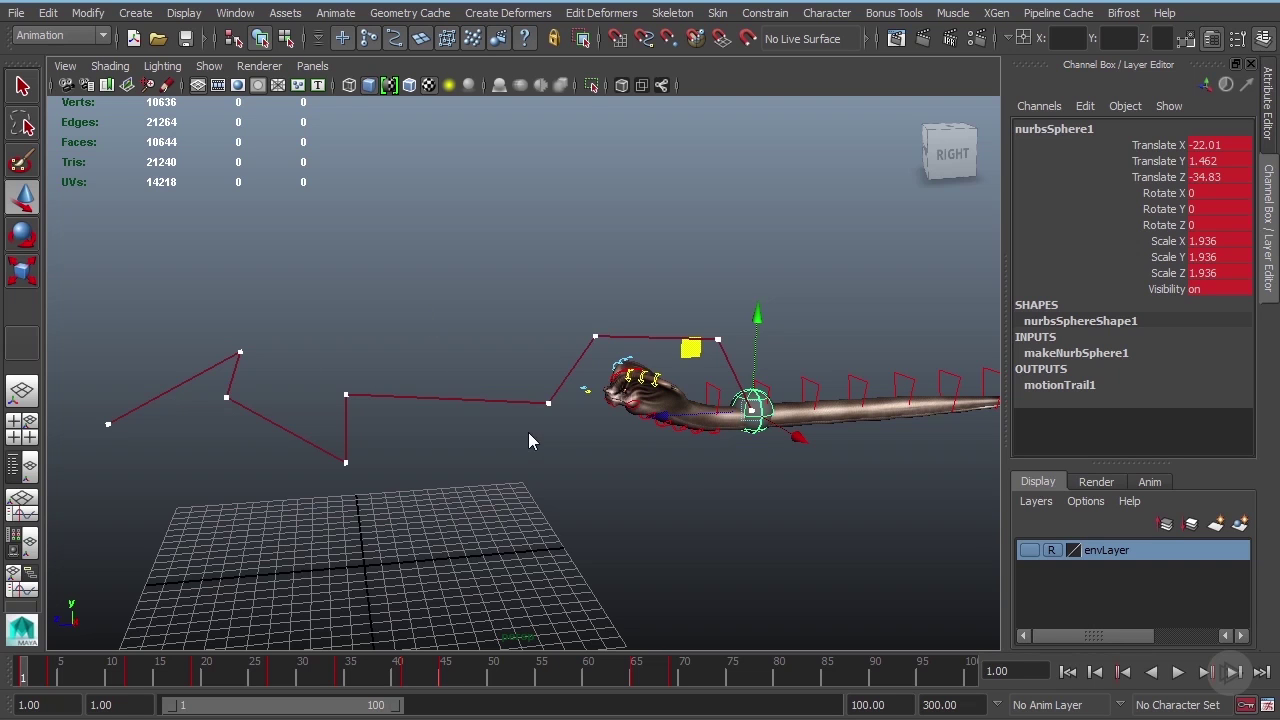
{"action": "left_click_drag", "start_coordinate": [651, 482], "coordinate": [544, 438], "text": "alt"}
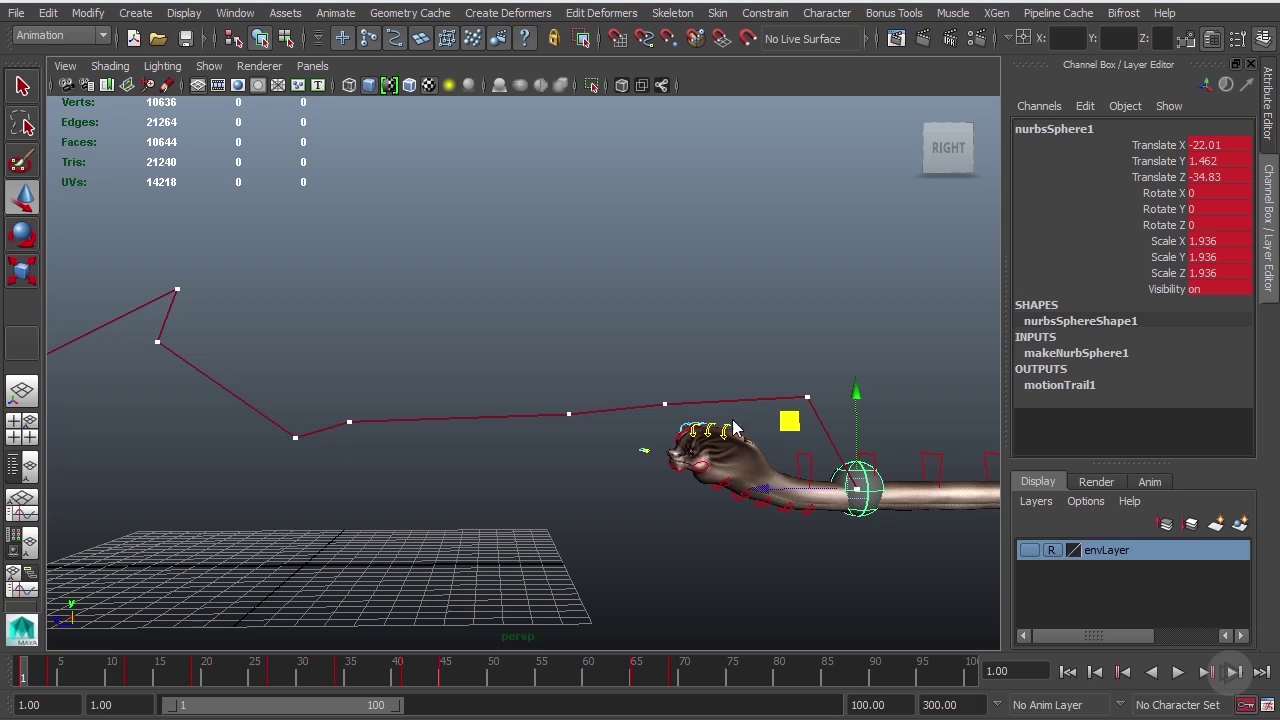
{"action": "left_click_drag", "start_coordinate": [634, 480], "coordinate": [640, 452], "text": "alt"}
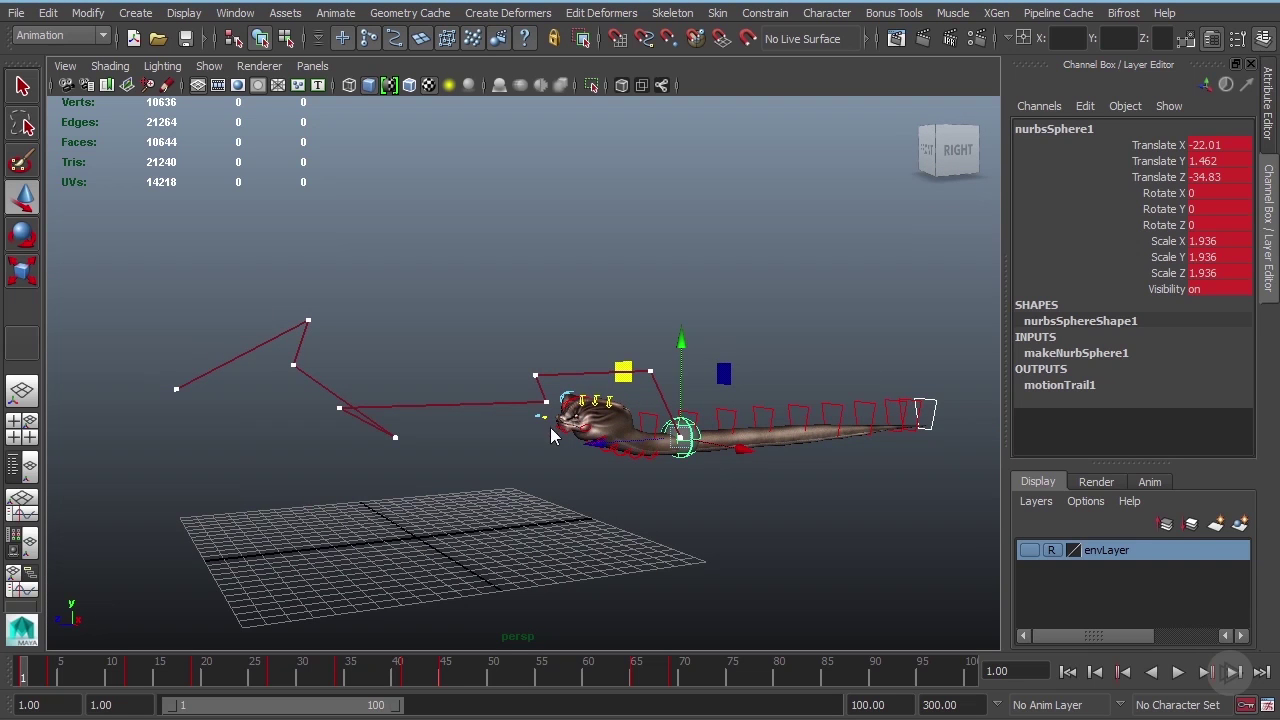
{"action": "left_click_drag", "start_coordinate": [550, 430], "coordinate": [760, 497], "text": "alt"}
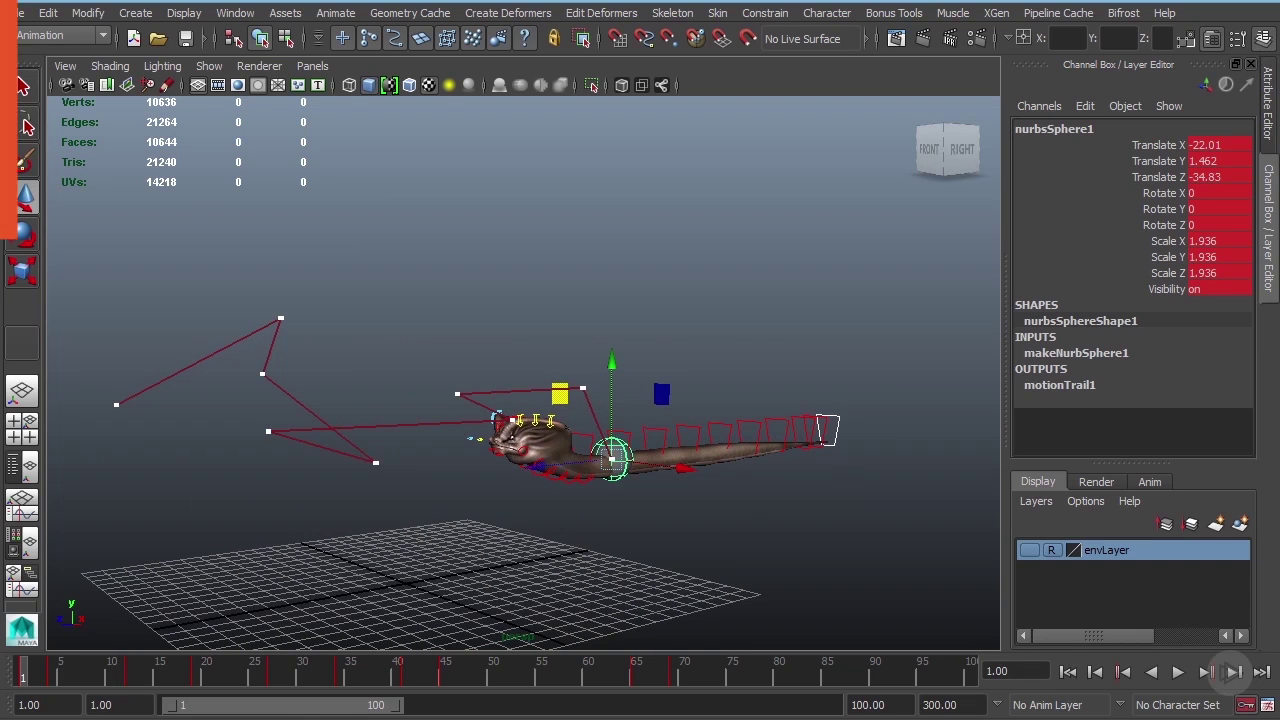